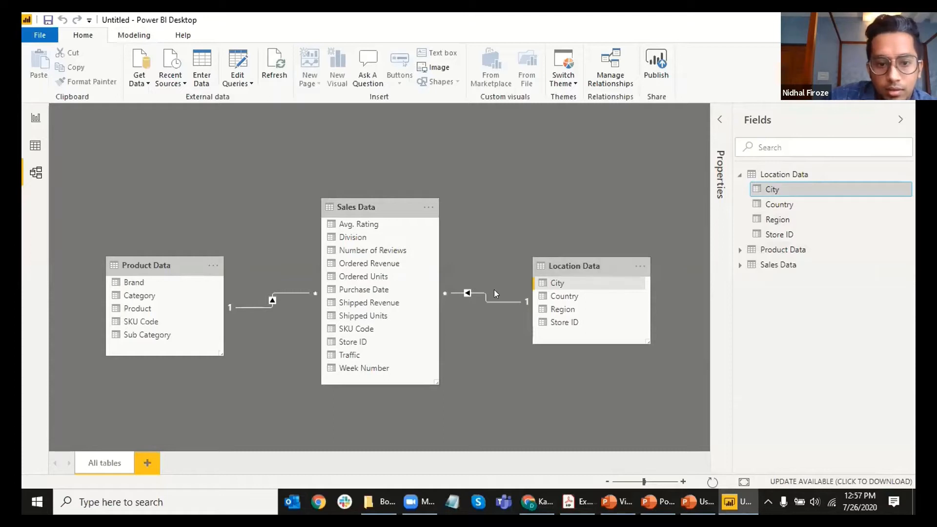
Step: Deselect the City field and browse the Modeling, Help and Home ribbon tabs
left_click(484, 200)
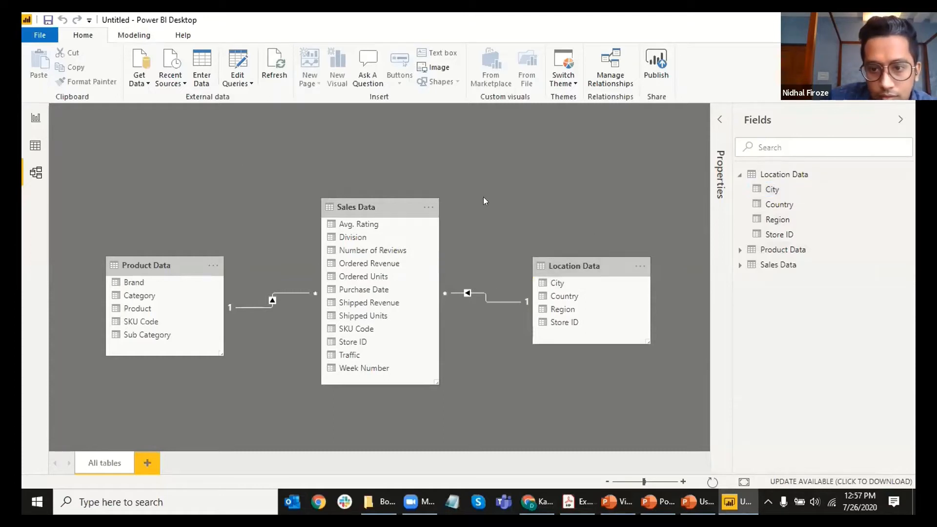
left_click(141, 39)
left_click(182, 36)
left_click(133, 36)
left_click(80, 38)
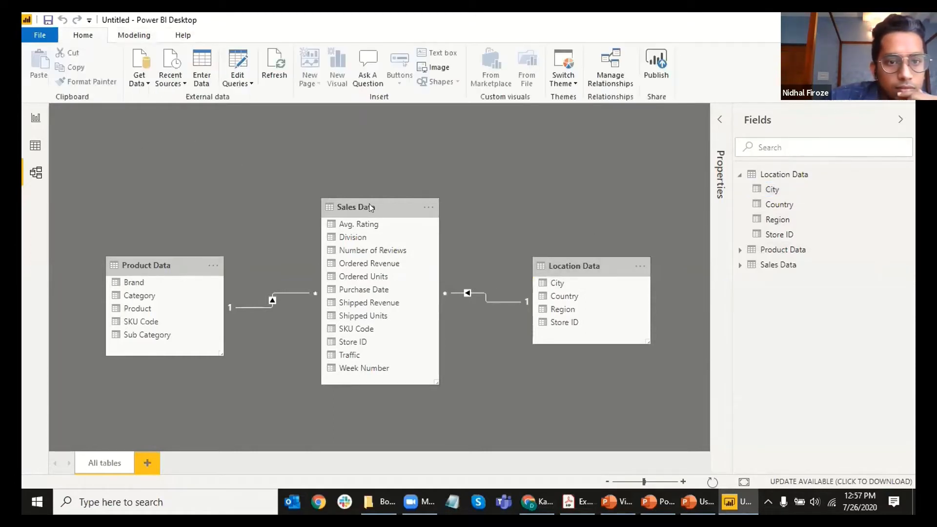
Step: View Product Data's Category and SKU Code and Location Data's Region columns in Data view
left_click(36, 118)
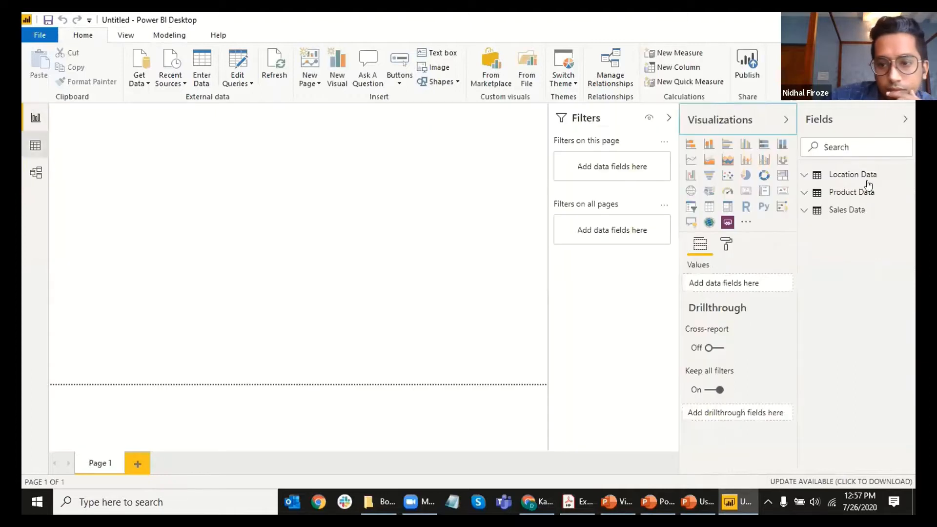
left_click(844, 191)
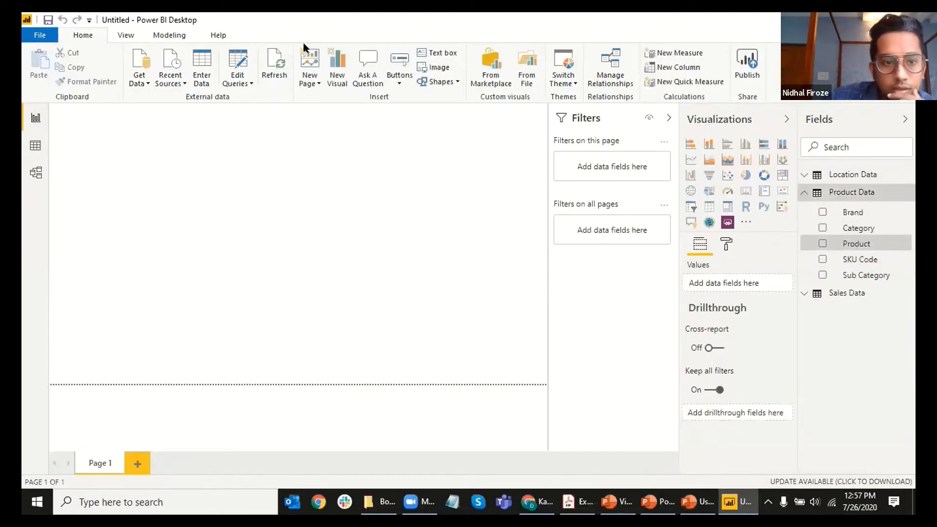
left_click(170, 36)
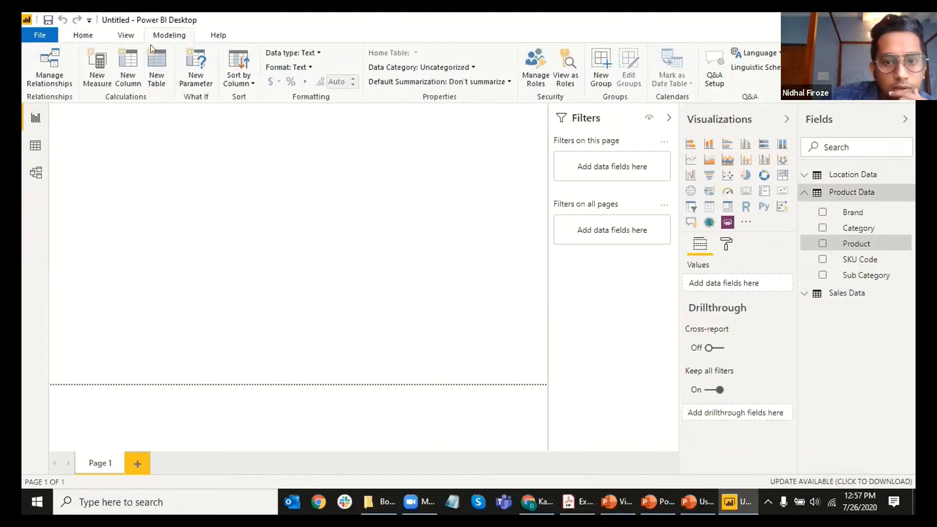
left_click(36, 146)
left_click(866, 297)
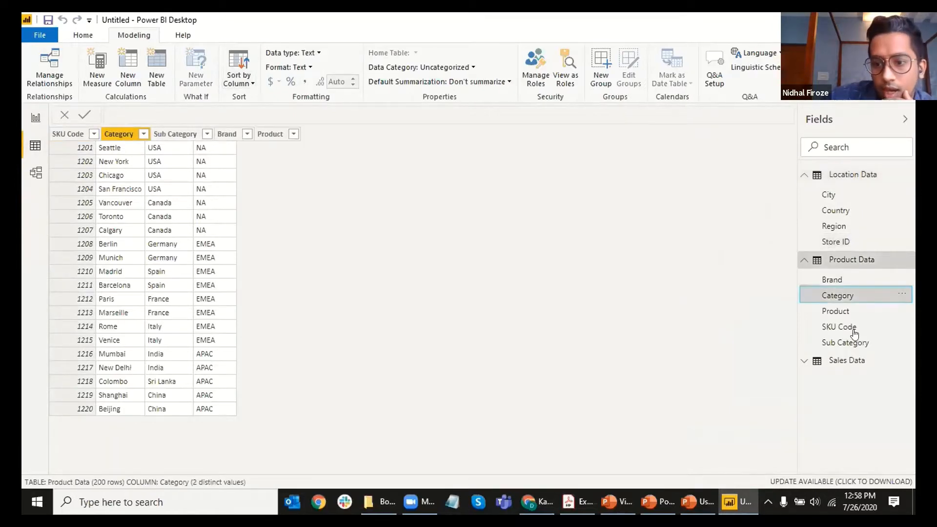
left_click(840, 327)
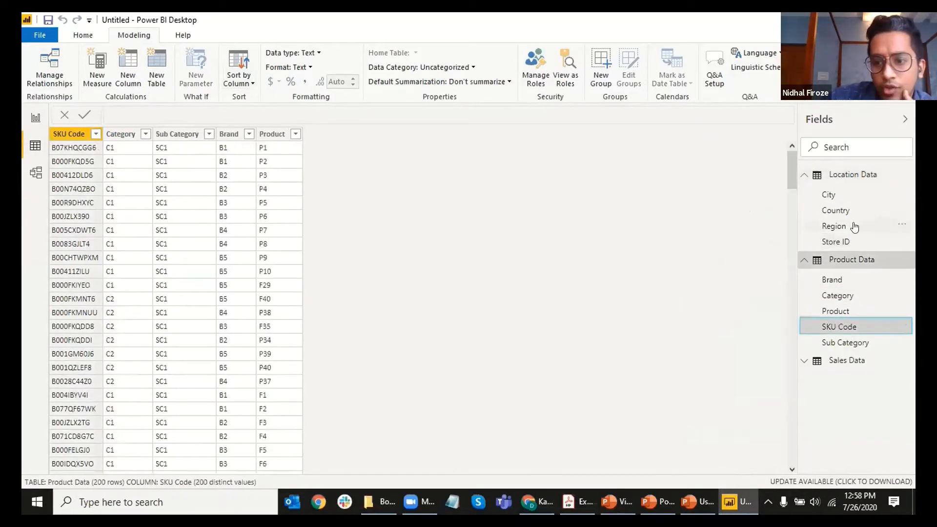
left_click(853, 226)
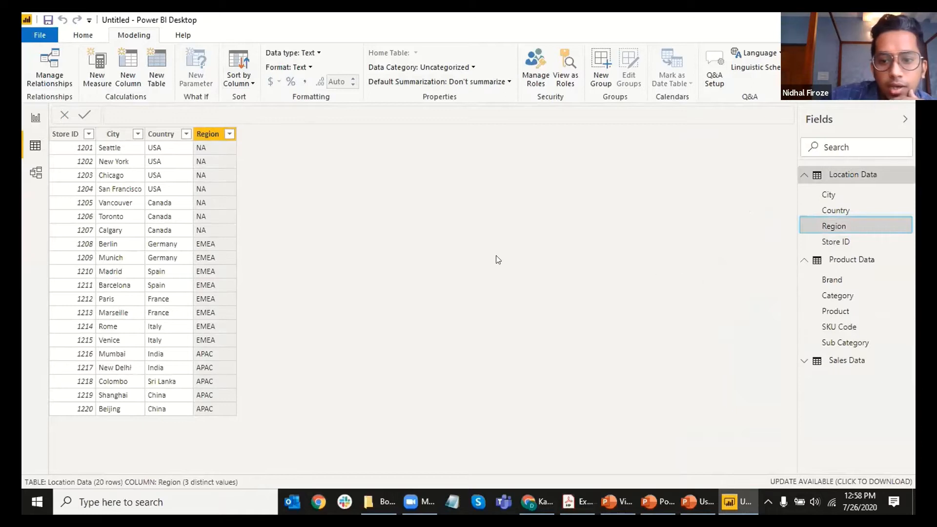
Step: Inspect City and Region in Model view and Category in Report view, then return to Data view
left_click(30, 175)
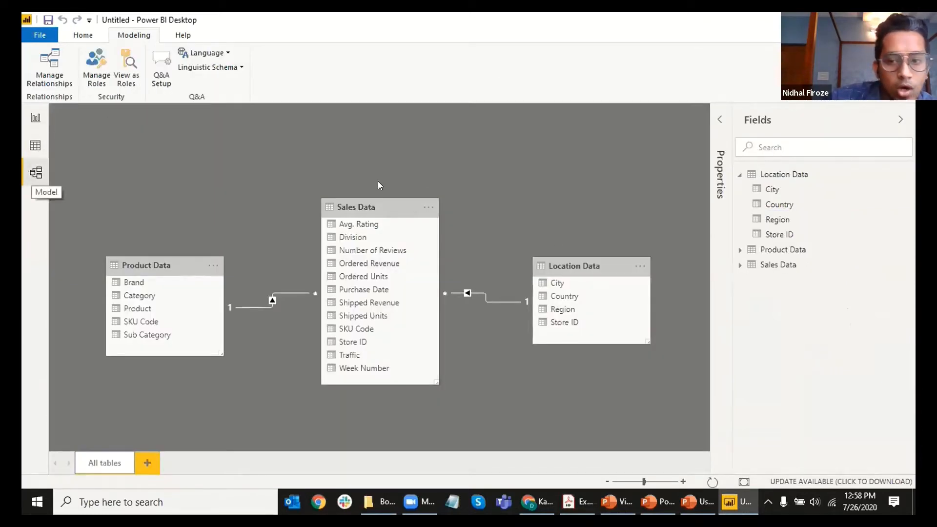
left_click(787, 191)
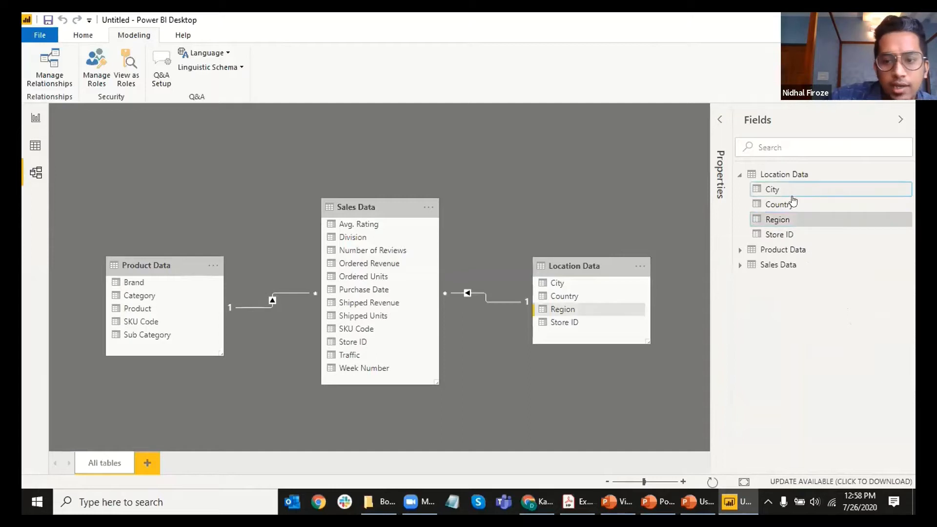
left_click(779, 219)
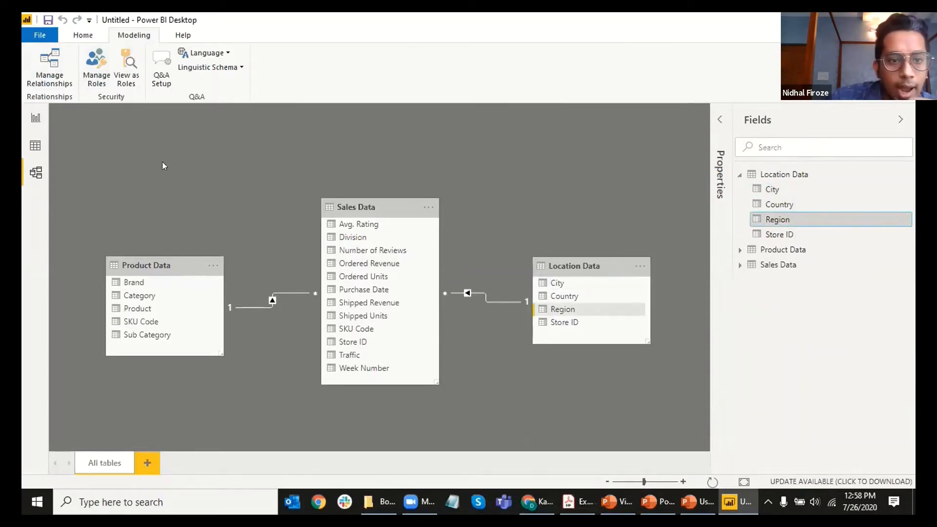
left_click(35, 146)
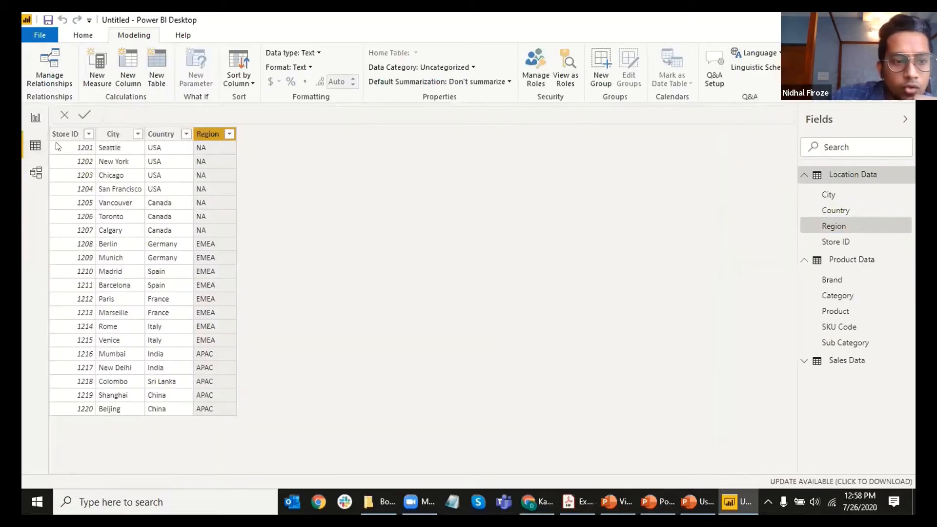
left_click(33, 118)
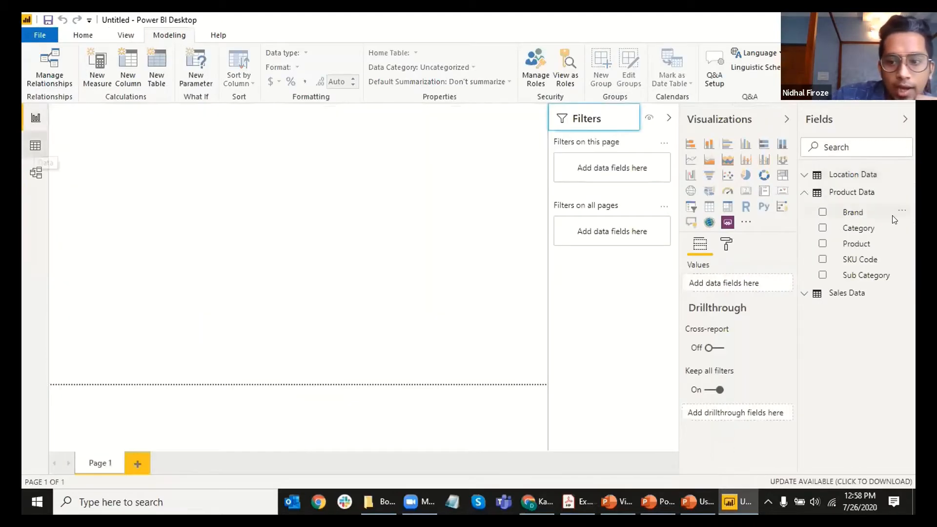
left_click(856, 228)
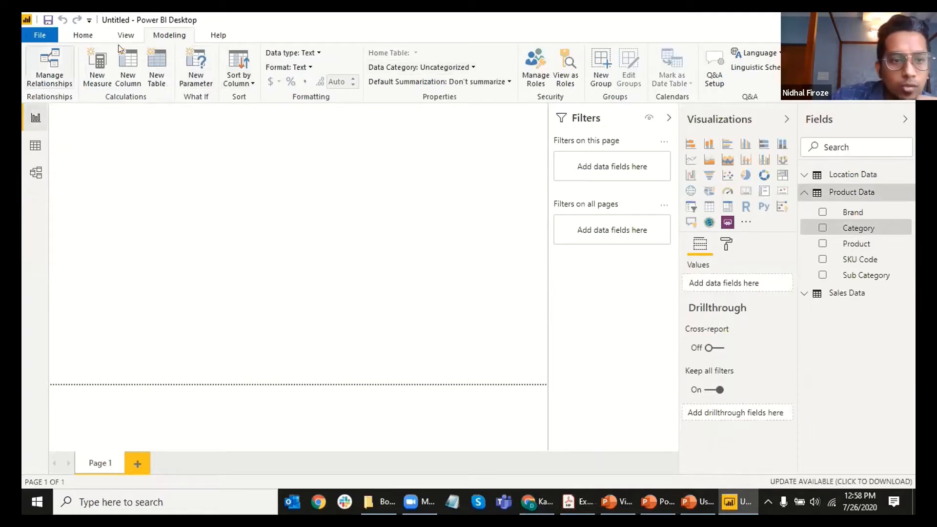
left_click(35, 146)
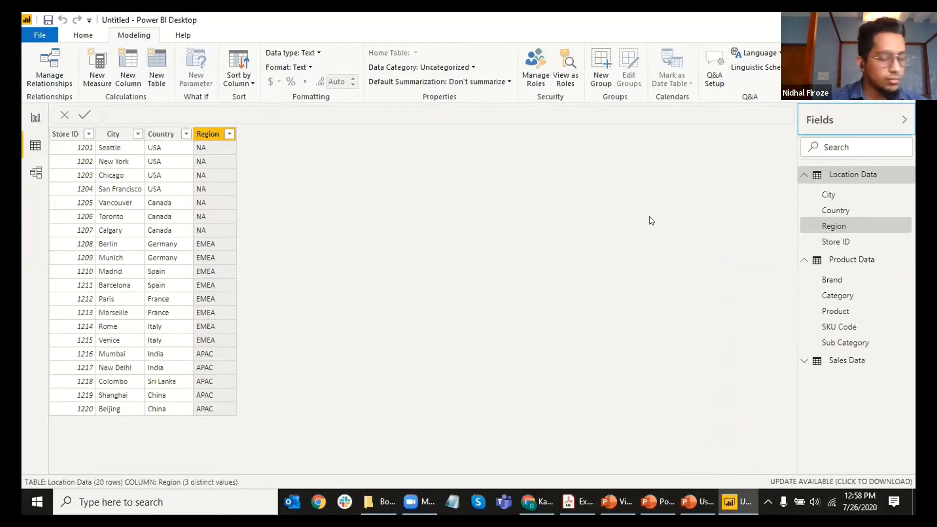
Step: Show Sales Data's 82,350 rows and inspect its SKU Code and Ordered Revenue columns
left_click(805, 360)
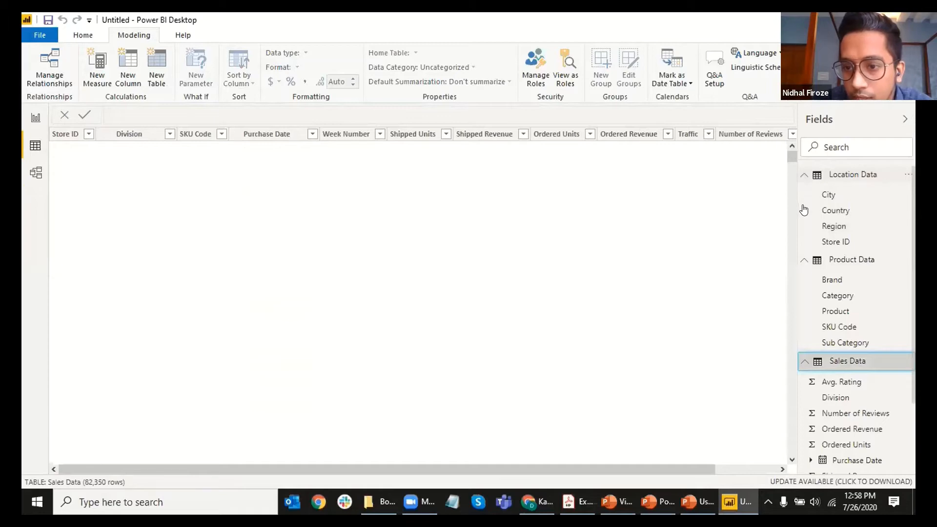
left_click(803, 174)
left_click(804, 192)
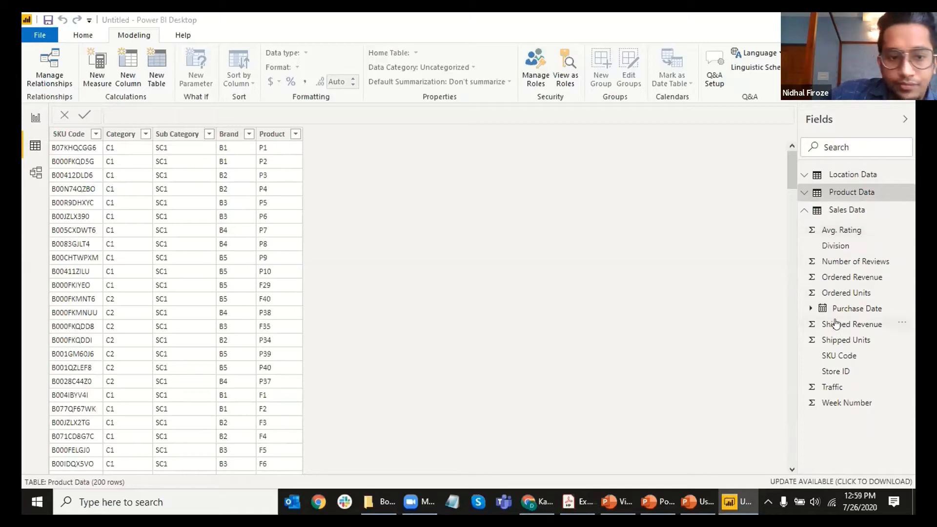
left_click(804, 209)
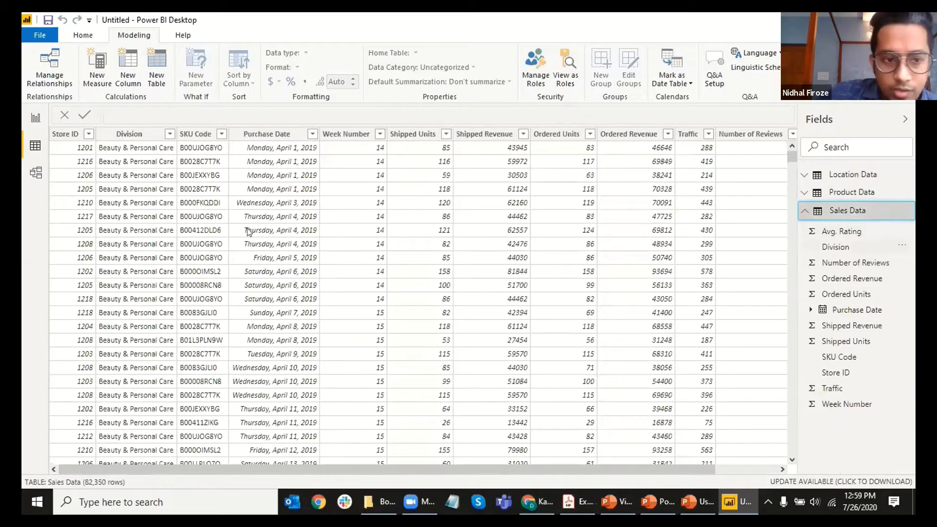
left_click_drag(308, 467, 238, 477)
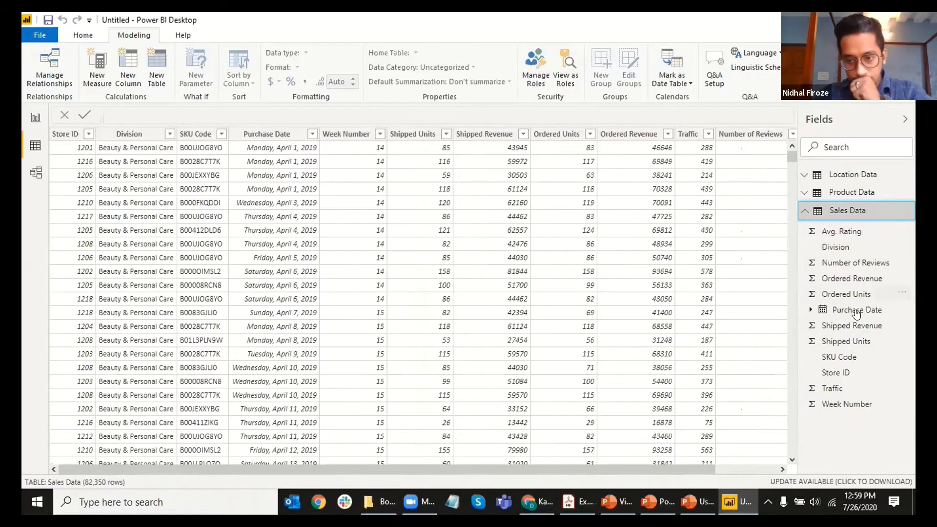
left_click(855, 356)
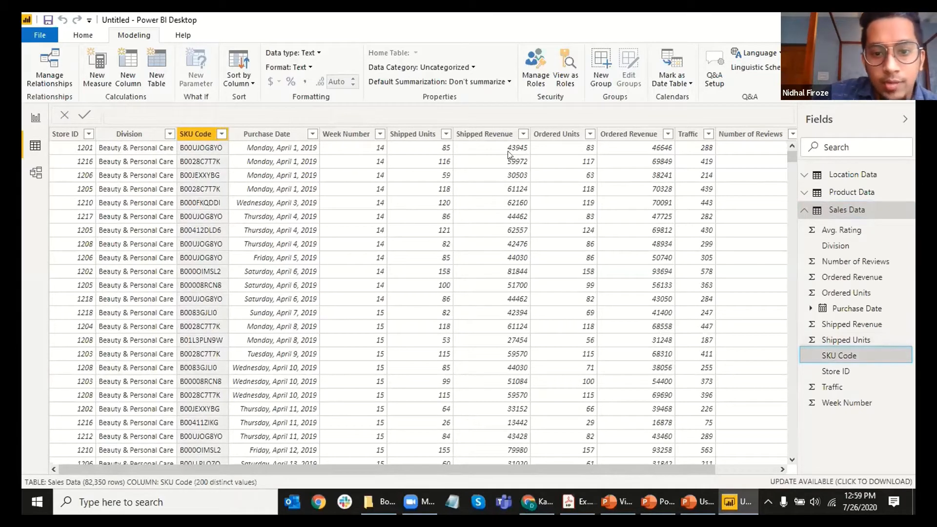
left_click(853, 278)
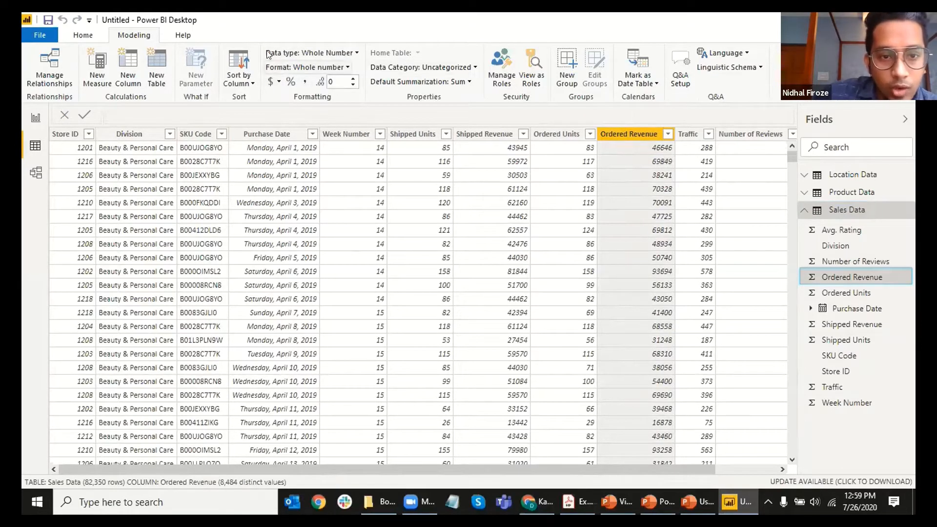
left_click(321, 52)
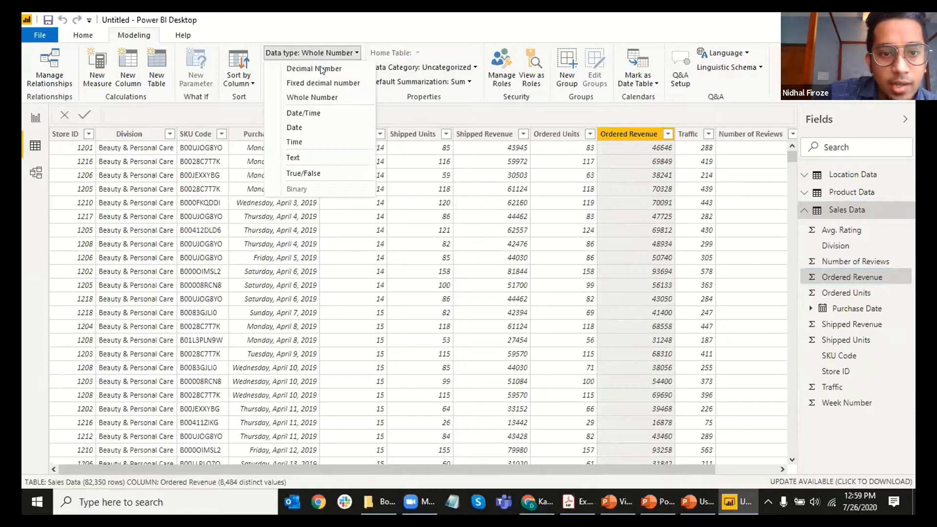
left_click(299, 51)
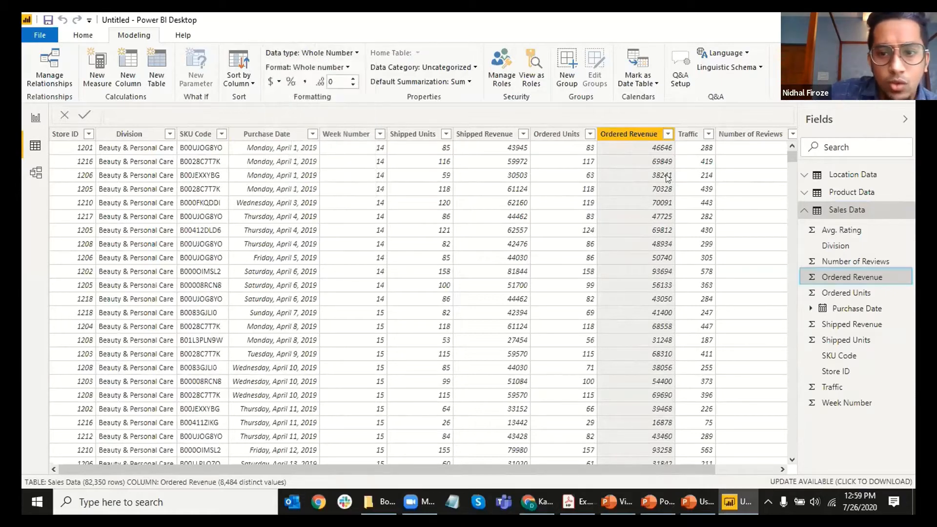
left_click(302, 68)
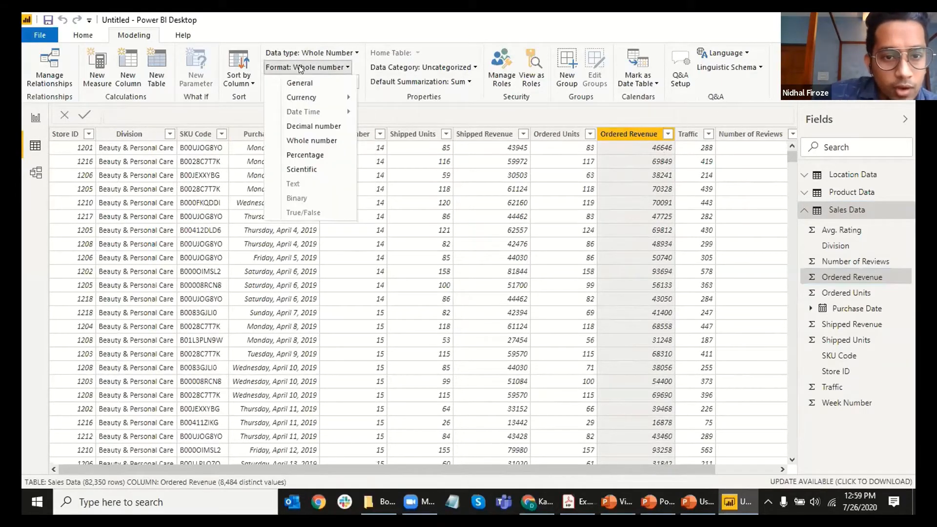
left_click(300, 69)
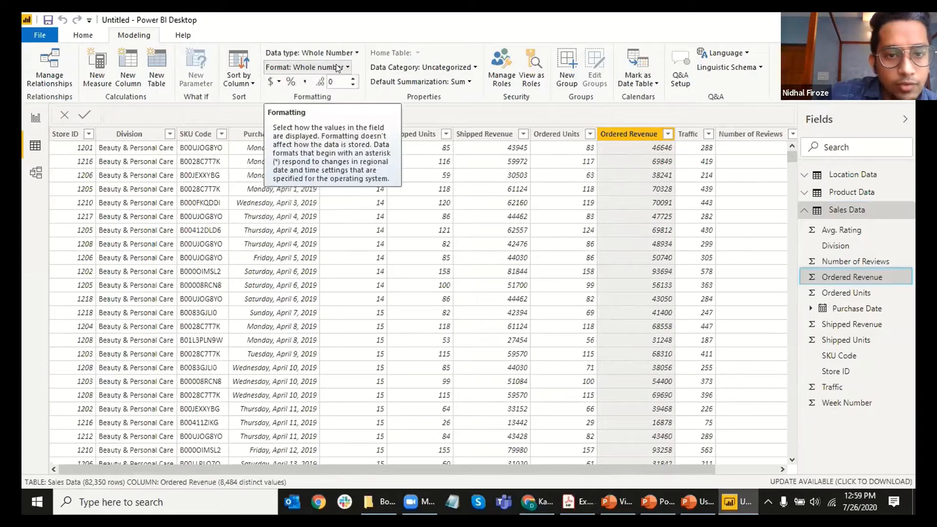
left_click(305, 67)
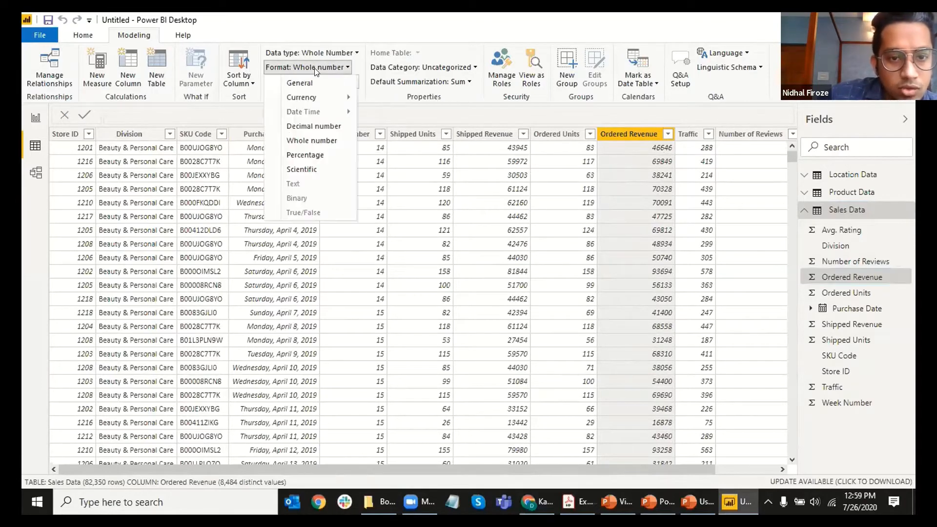
left_click(300, 68)
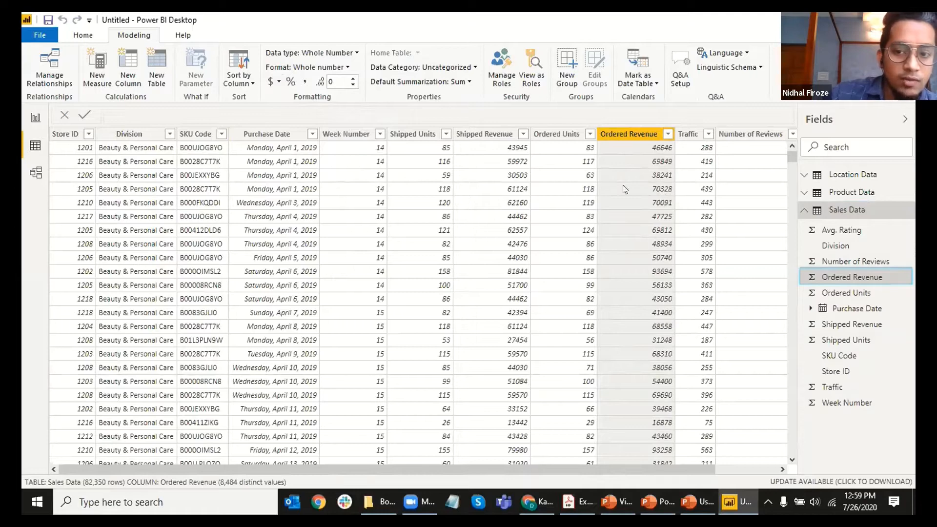
left_click(278, 82)
left_click(265, 74)
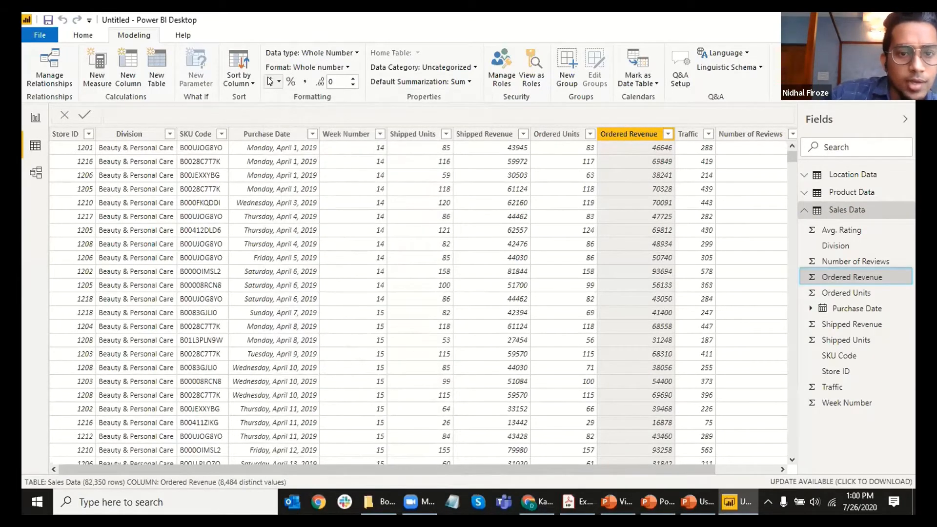
left_click(272, 82)
left_click(272, 82)
left_click(272, 81)
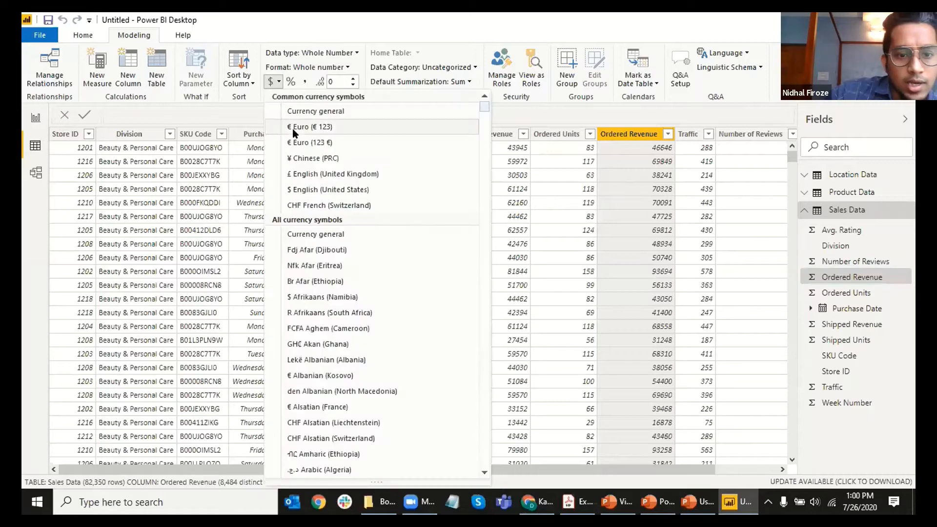
left_click(321, 191)
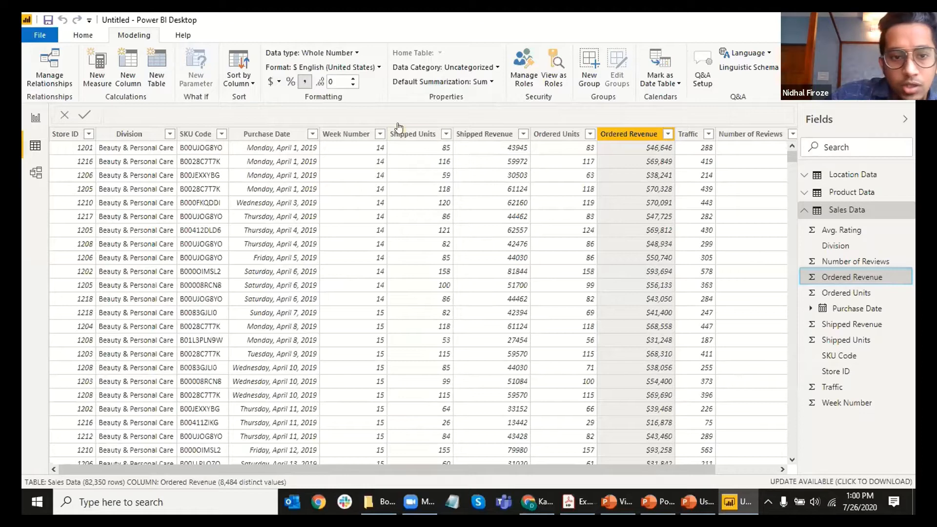
left_click(276, 83)
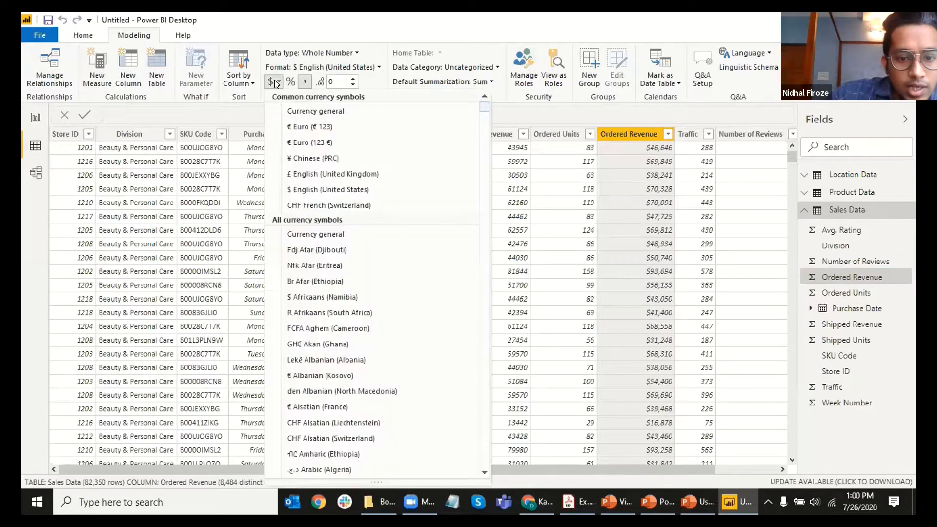
scroll(382, 252, "down", 15)
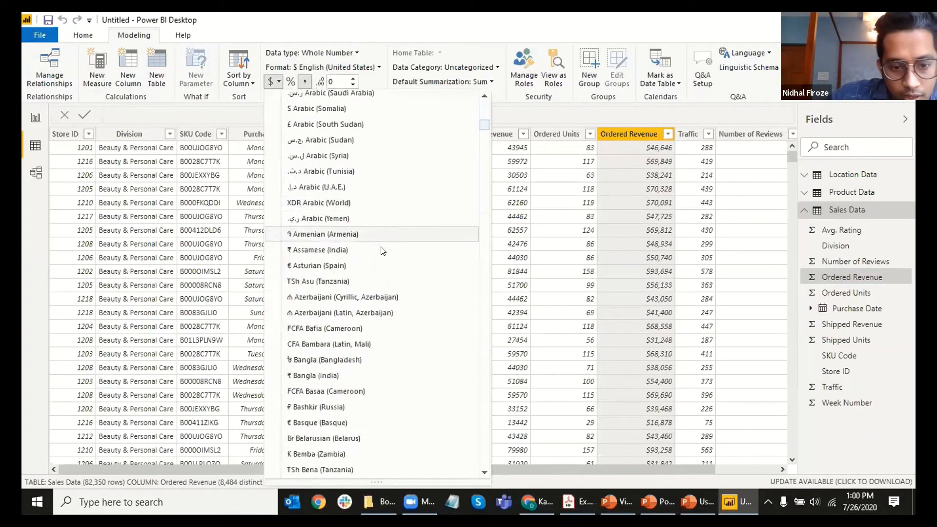
scroll(384, 252, "down", 9)
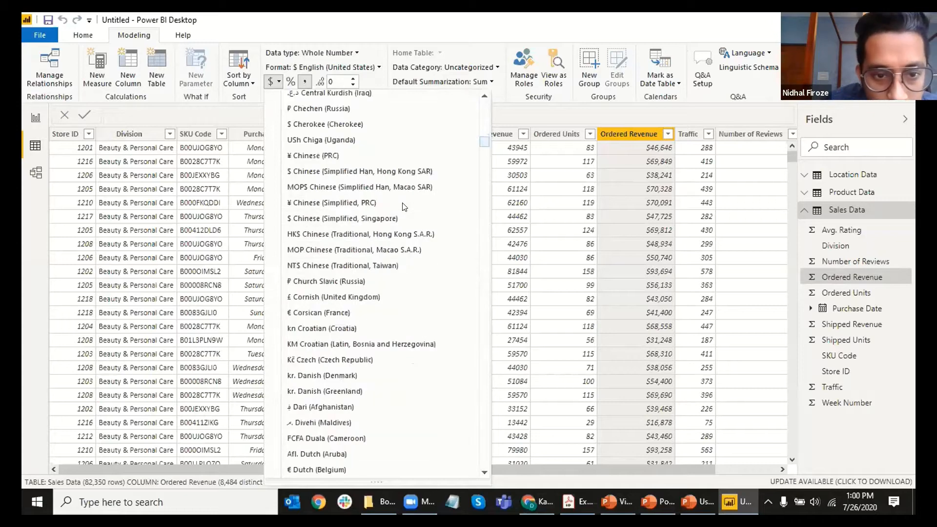
scroll(403, 206, "down", 12)
scroll(404, 207, "up", 20)
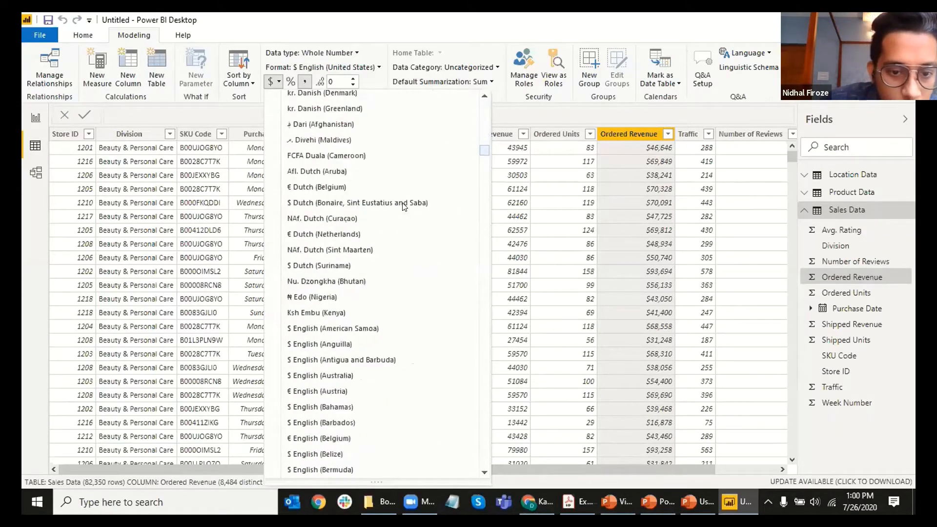
scroll(403, 206, "up", 7)
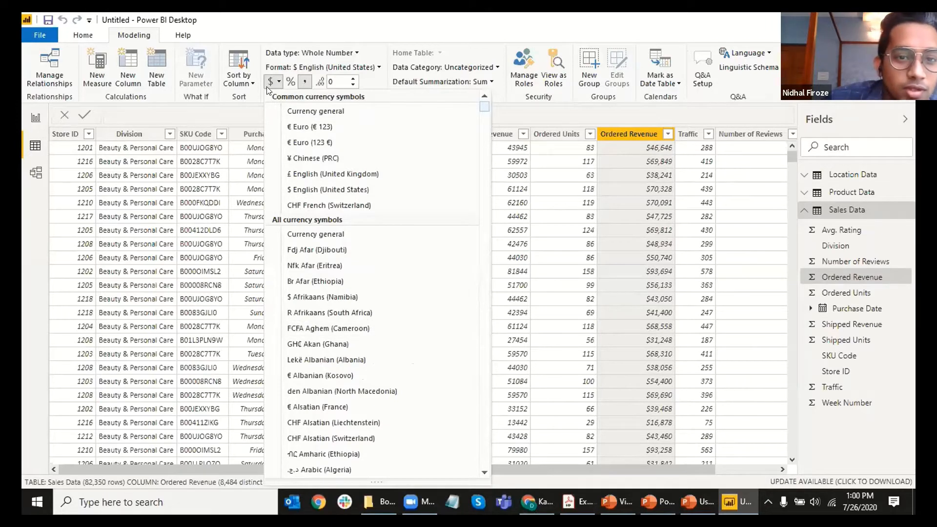
left_click(651, 233)
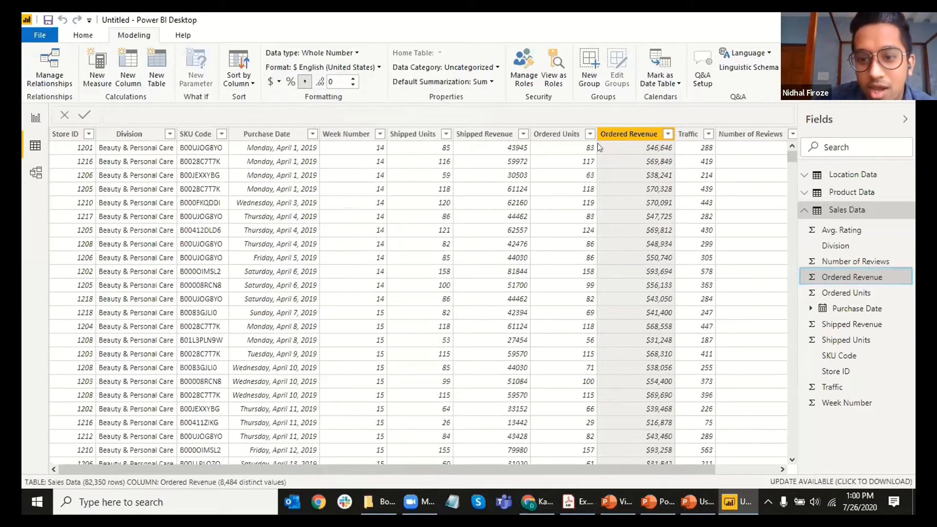
left_click(276, 83)
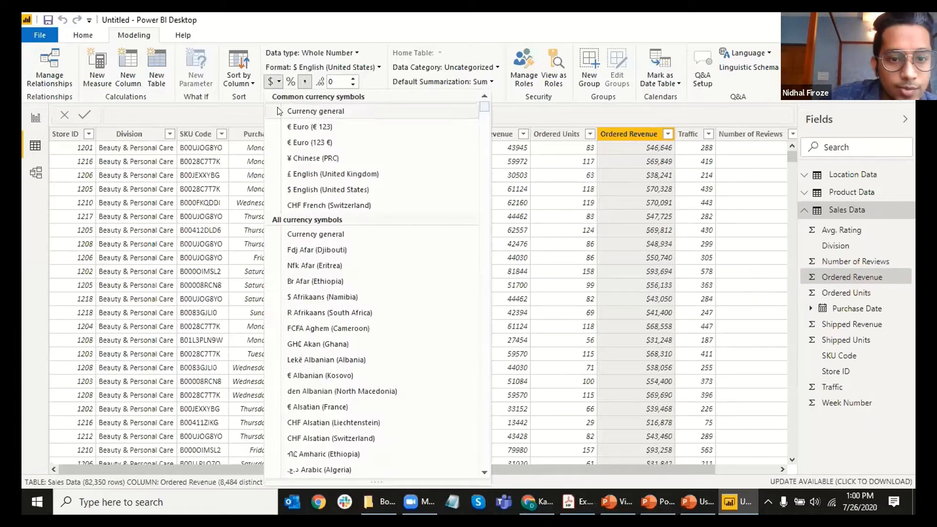
left_click(652, 152)
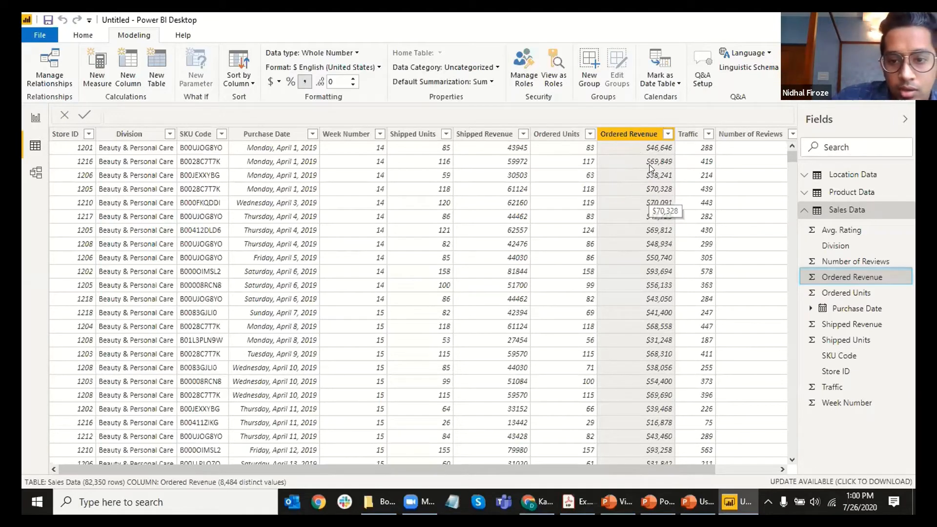
scroll(632, 180, "down", 5)
scroll(630, 180, "up", 5)
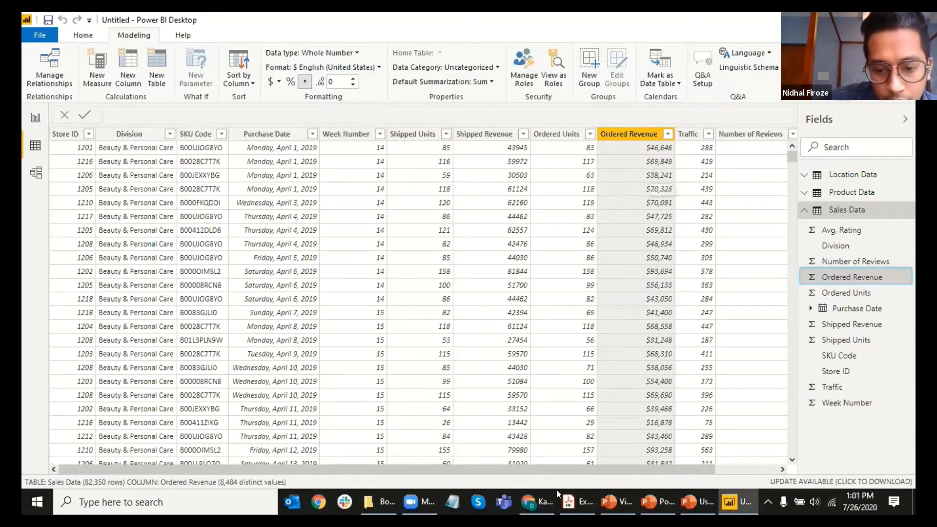
left_click_drag(583, 470, 529, 456)
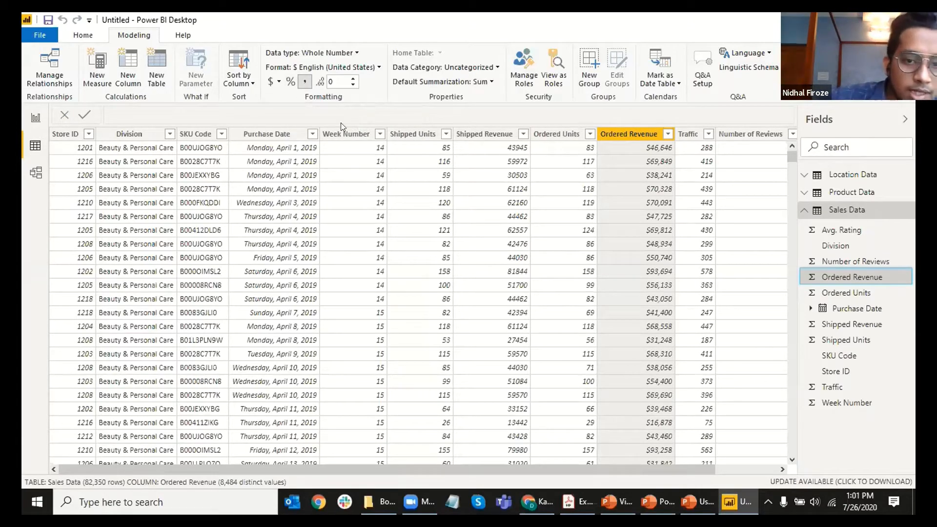
left_click(556, 134)
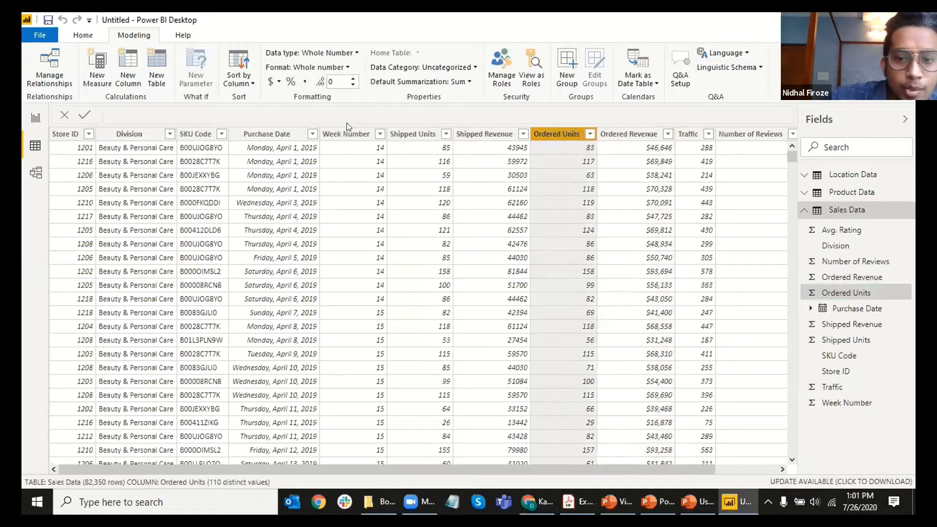
left_click(291, 82)
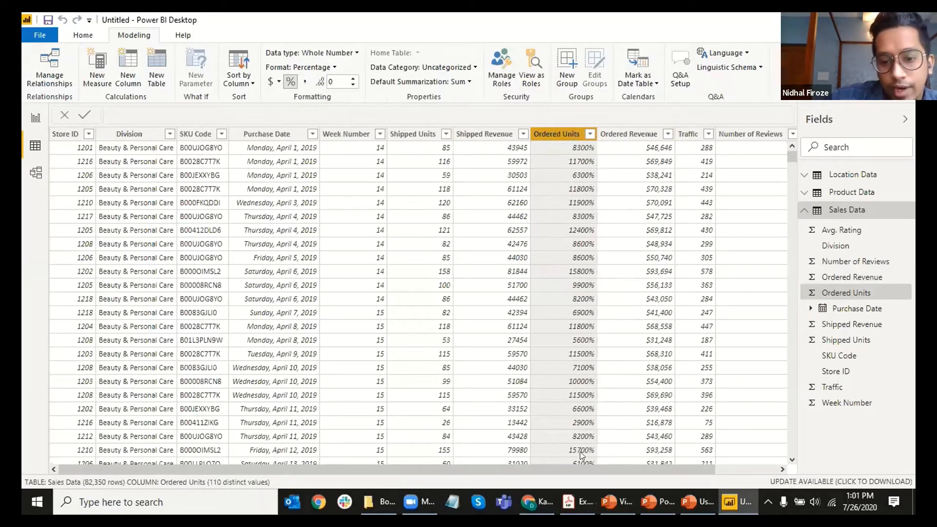
left_click(290, 81)
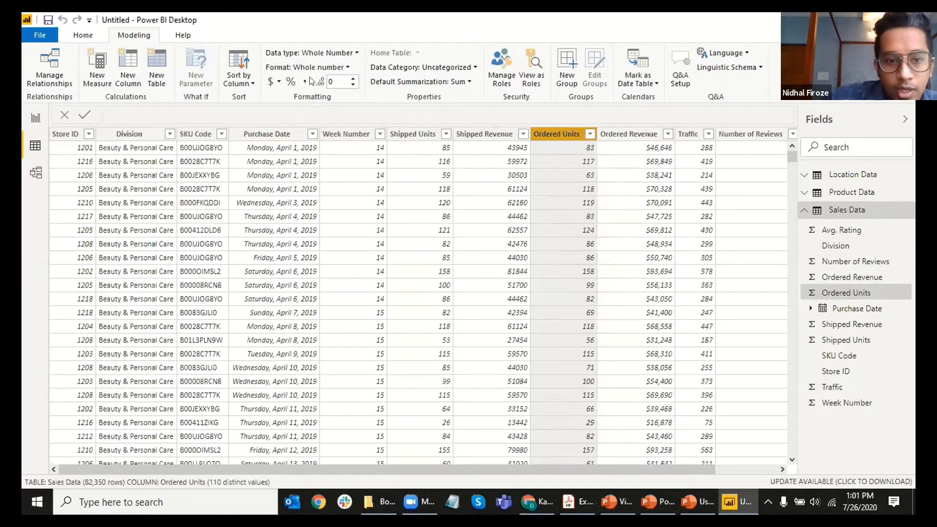
left_click(290, 81)
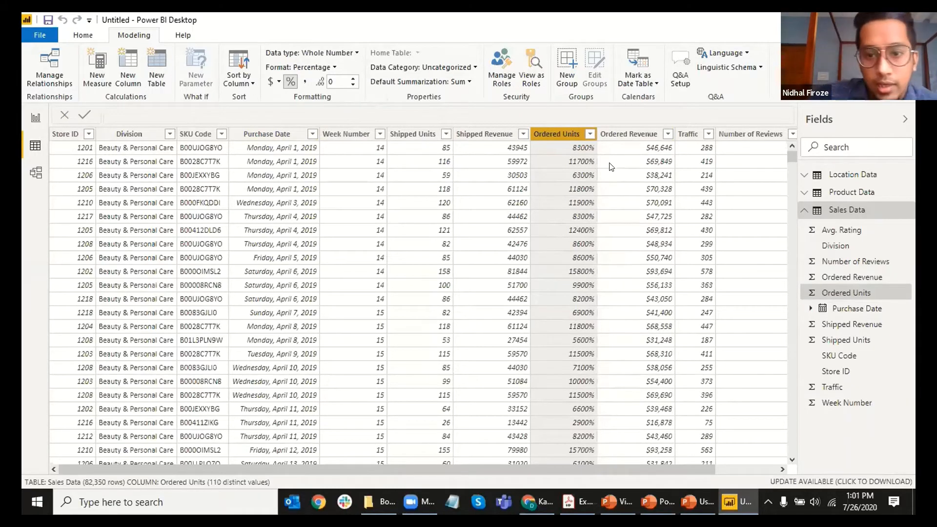
left_click(290, 82)
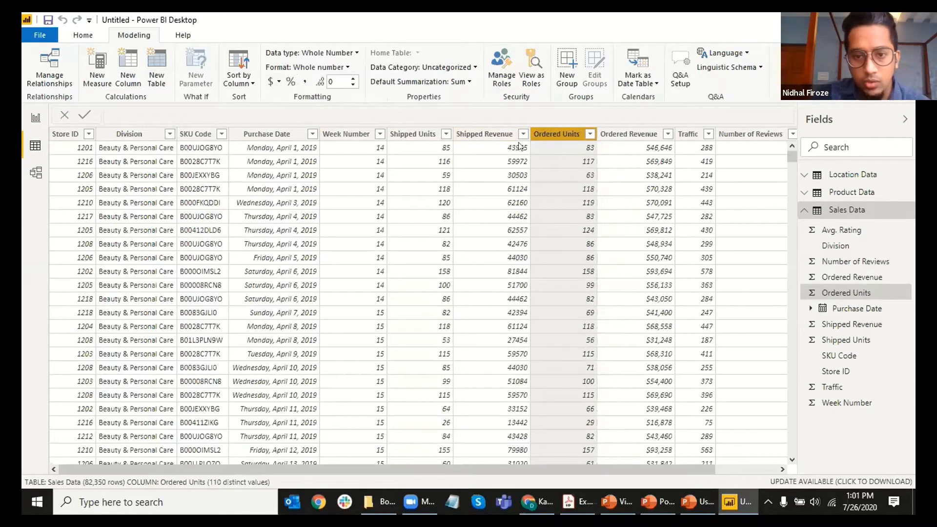
left_click(290, 82)
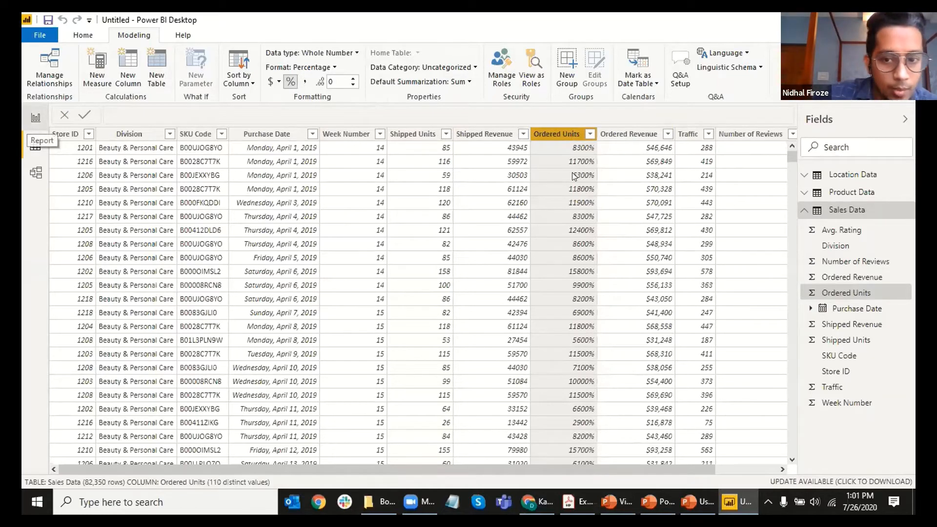
left_click(279, 82)
left_click(291, 82)
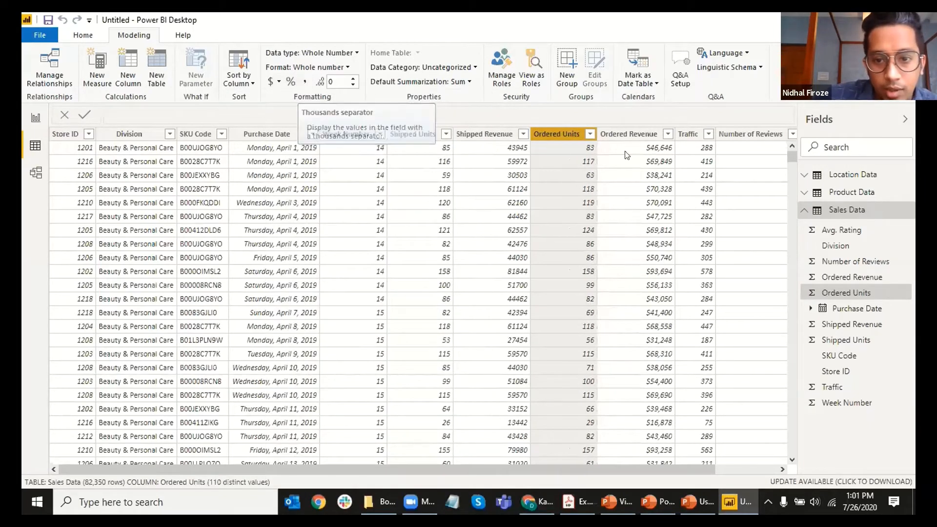
left_click(481, 131)
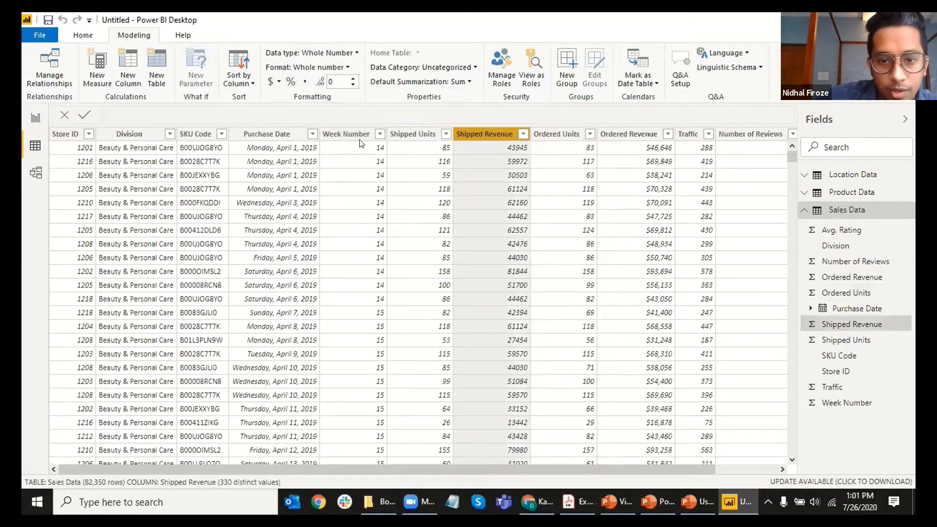
Step: Format Shipped Revenue with thousands separators and 0 decimal places, e.g. 43,945
left_click(302, 82)
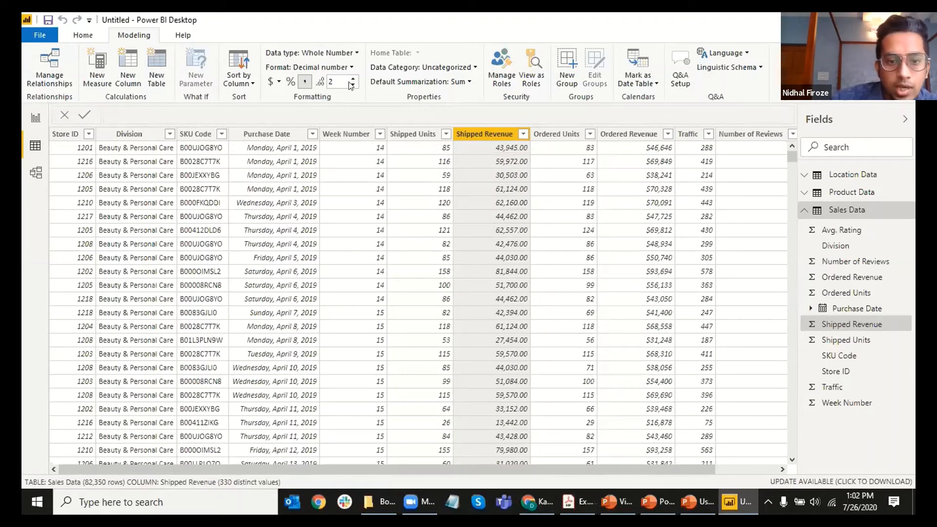
scroll(487, 224, "down", 9)
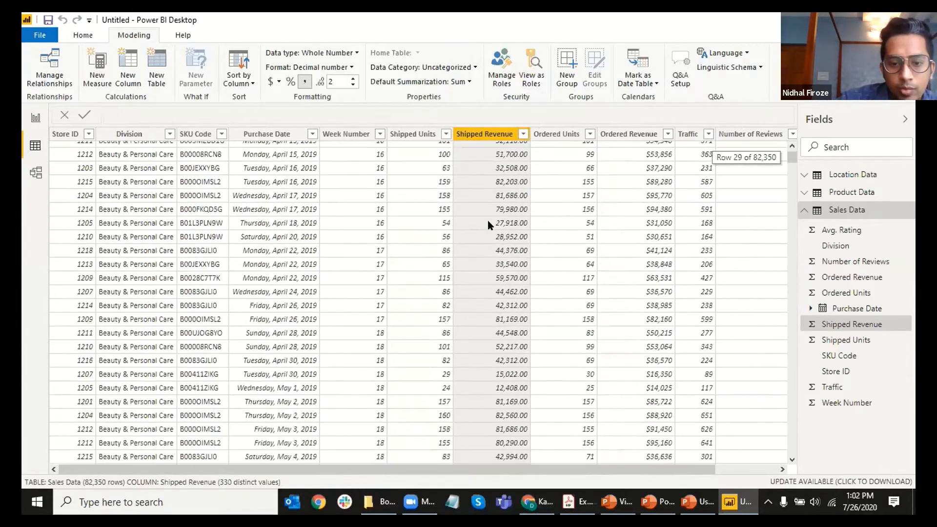
scroll(487, 224, "up", 9)
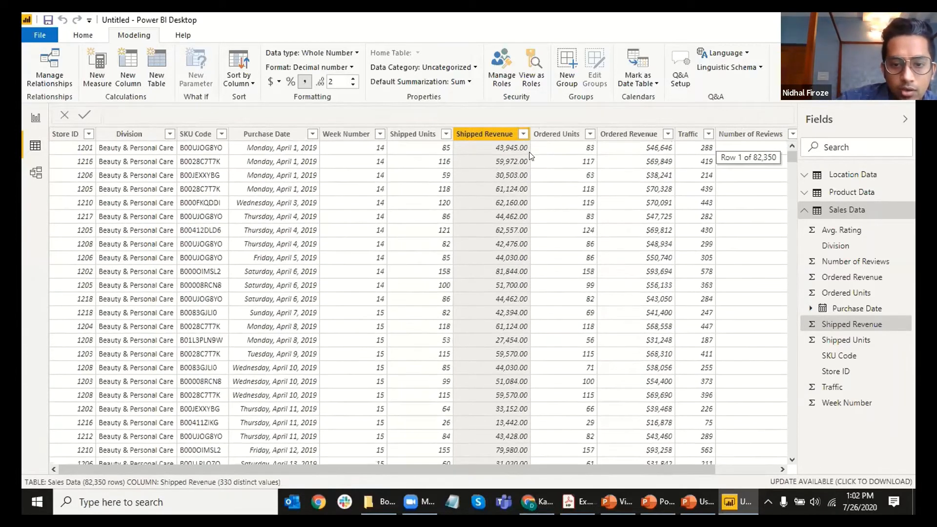
left_click(352, 84)
left_click(352, 84)
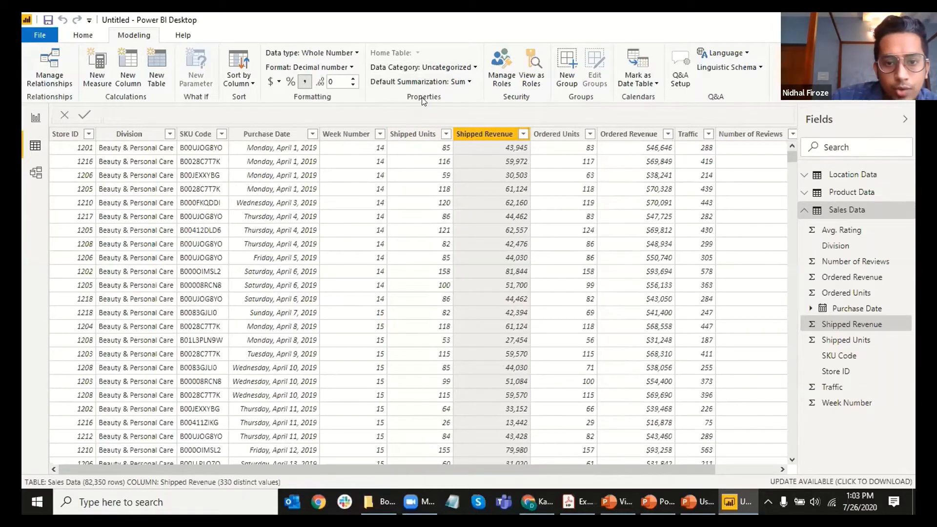
Step: Try Average and Don't summarize for Shipped Revenue, settle on Sum, and list its data categories
left_click(433, 82)
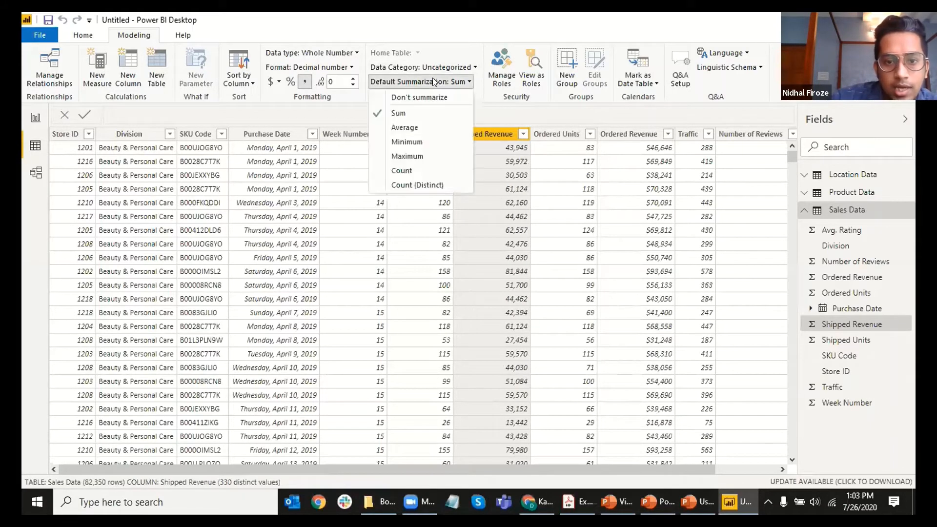
left_click(434, 82)
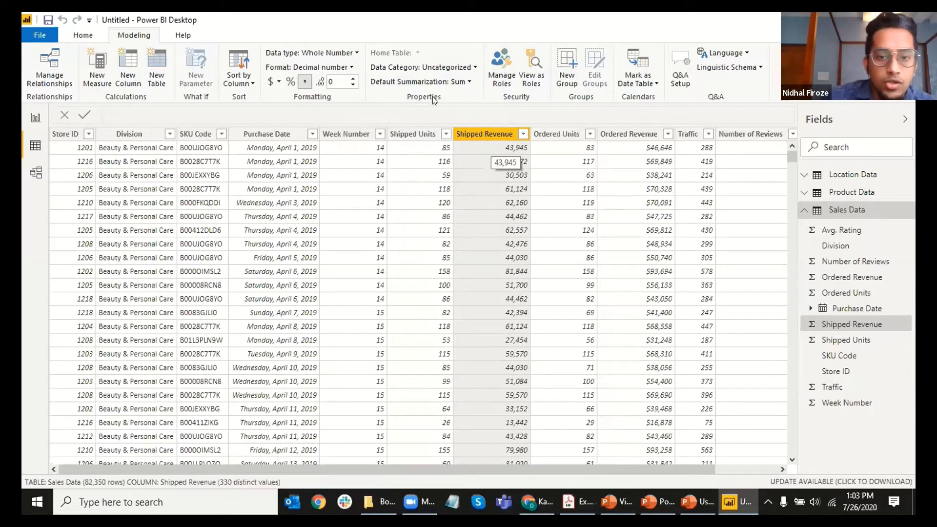
left_click(415, 82)
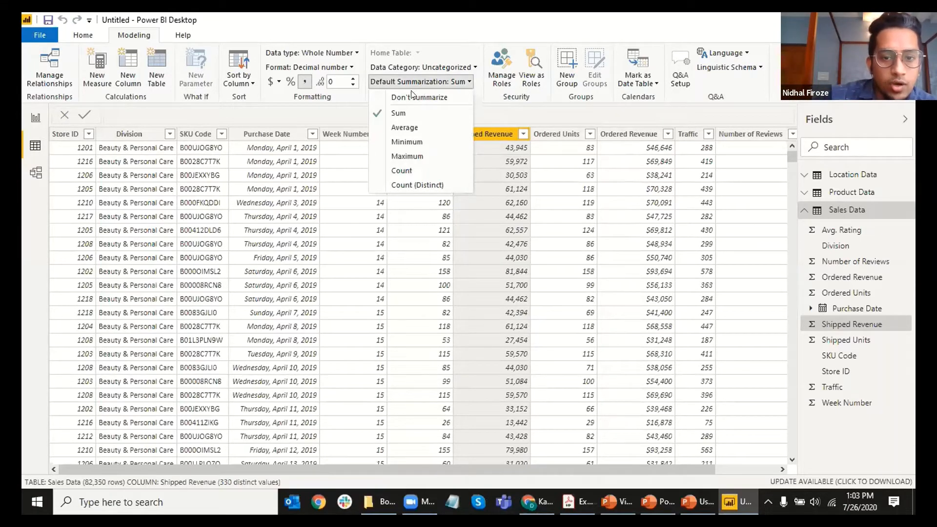
left_click(405, 127)
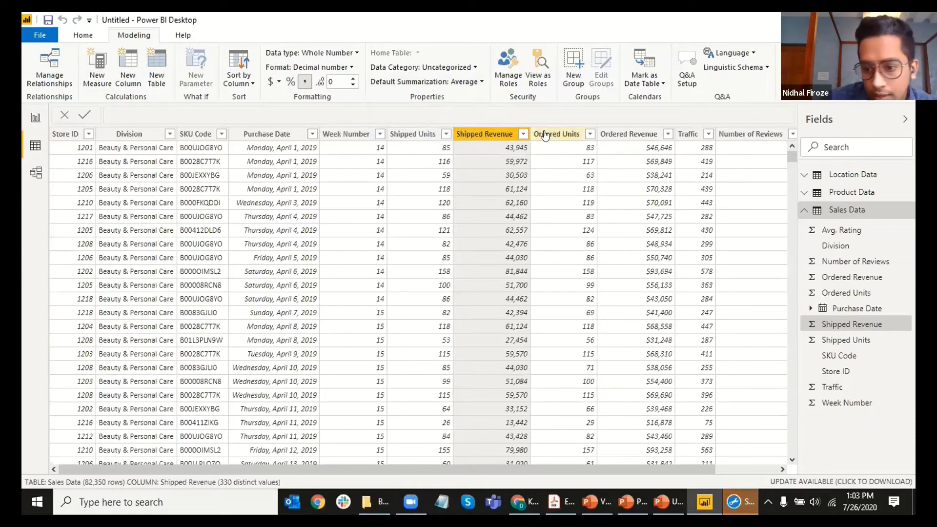
left_click(431, 90)
left_click(486, 197)
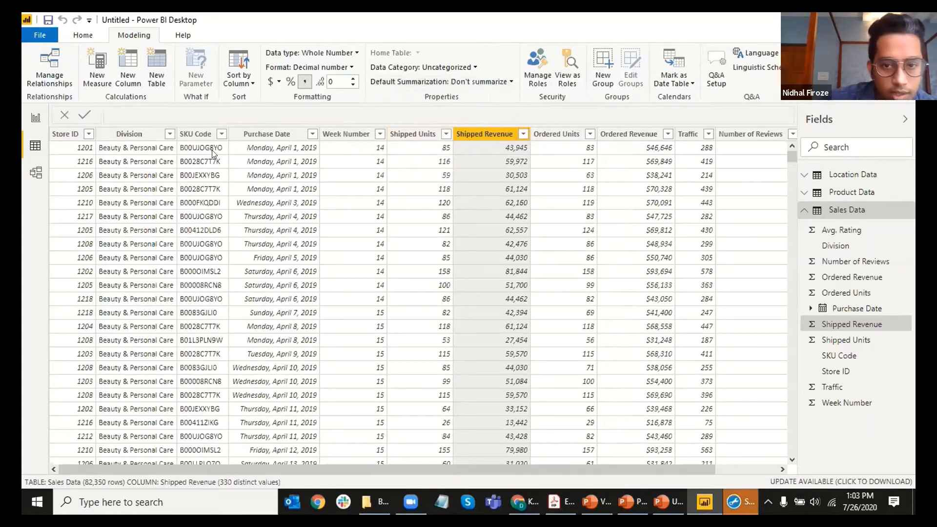
left_click(464, 82)
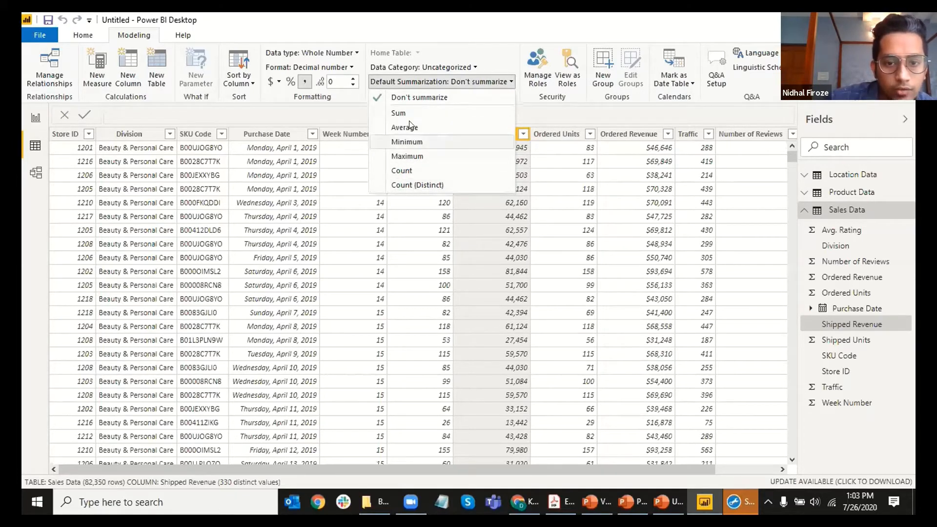
left_click(490, 113)
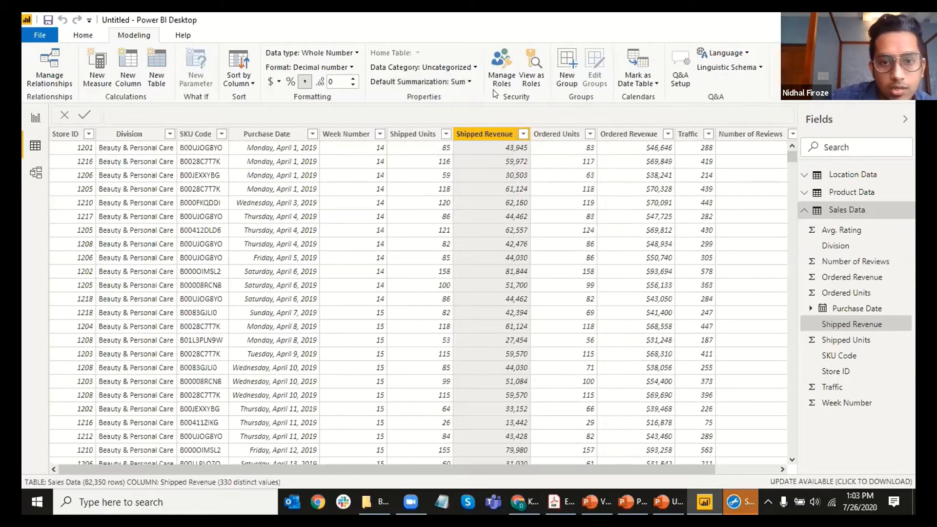
left_click(437, 67)
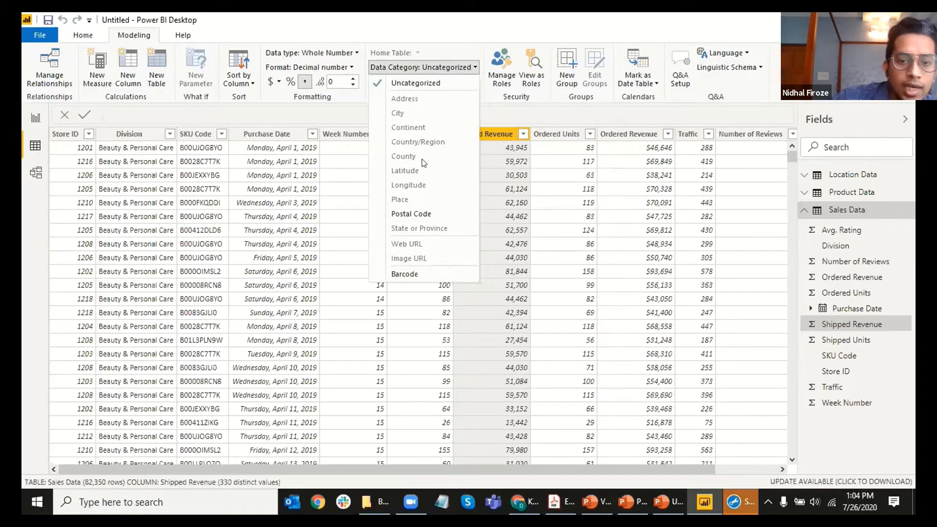
Step: Move to Location Data's Country column and show its data category choices
left_click(483, 112)
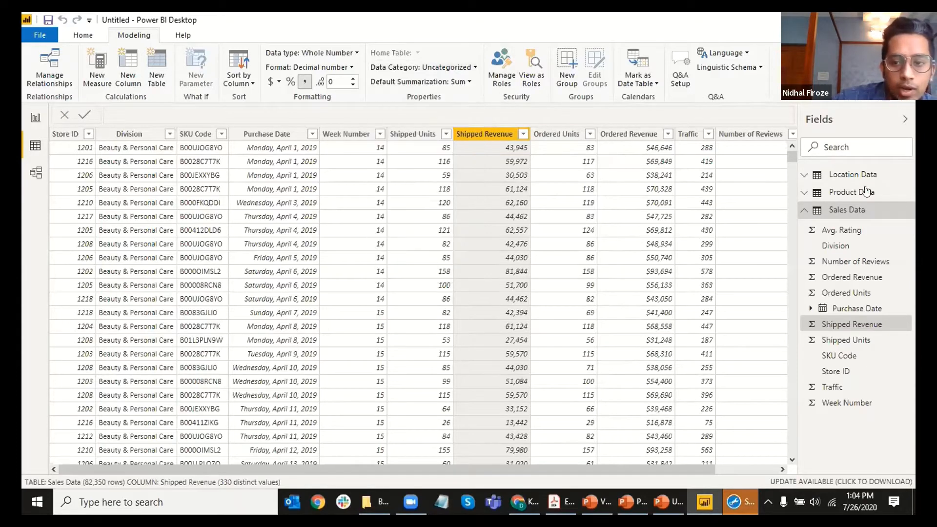
left_click(805, 194)
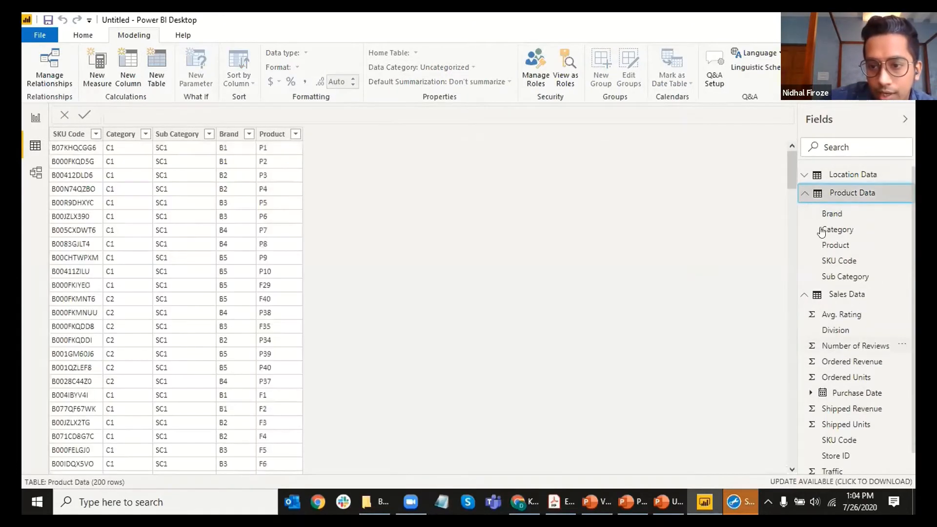
left_click(805, 193)
left_click(812, 210)
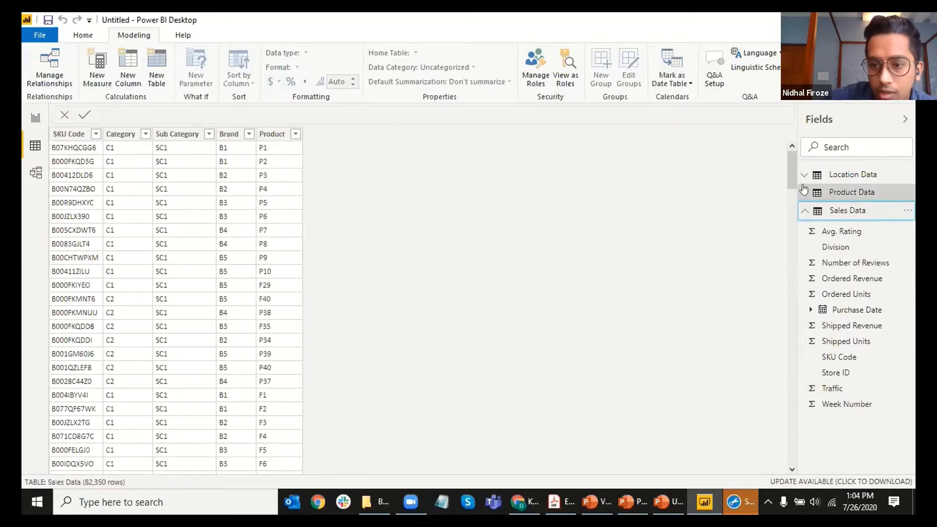
left_click(820, 174)
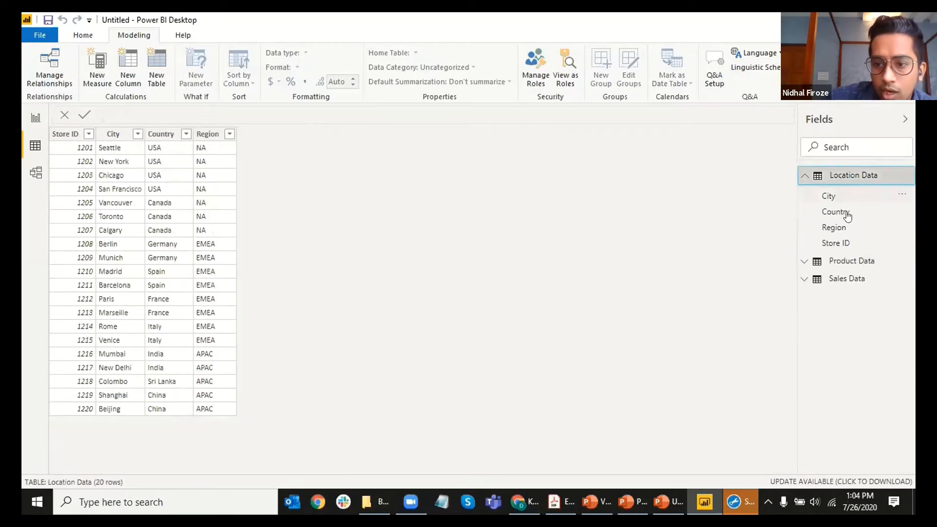
left_click(847, 215)
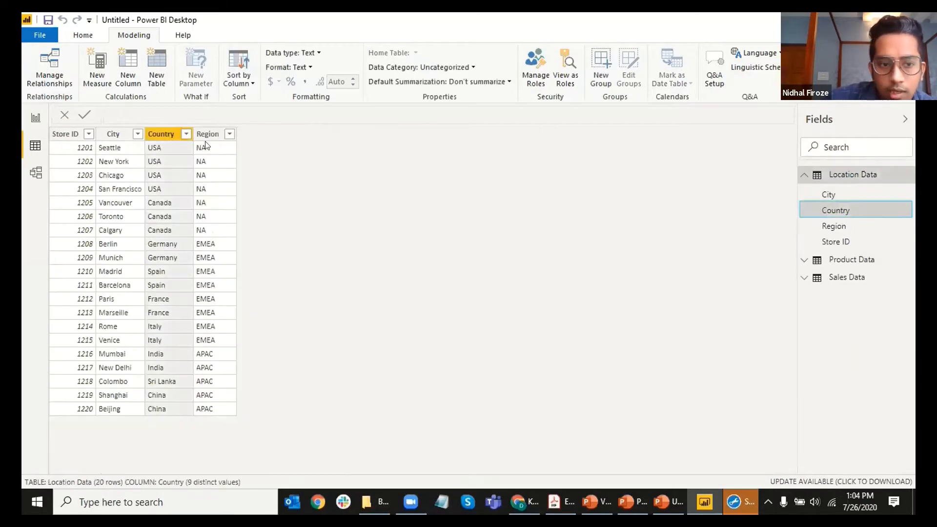
left_click(423, 69)
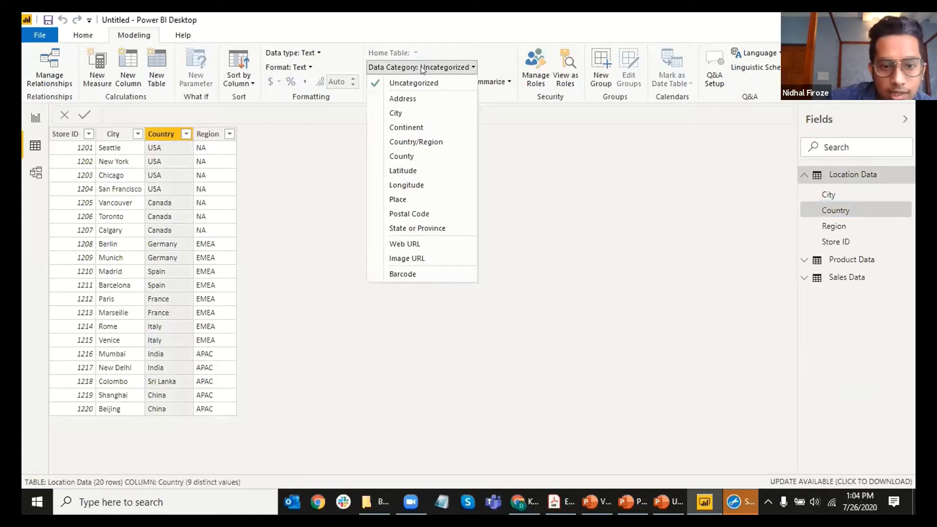
Step: Set Country's data category to Country/Region, then bring up the City column's category list
left_click(411, 141)
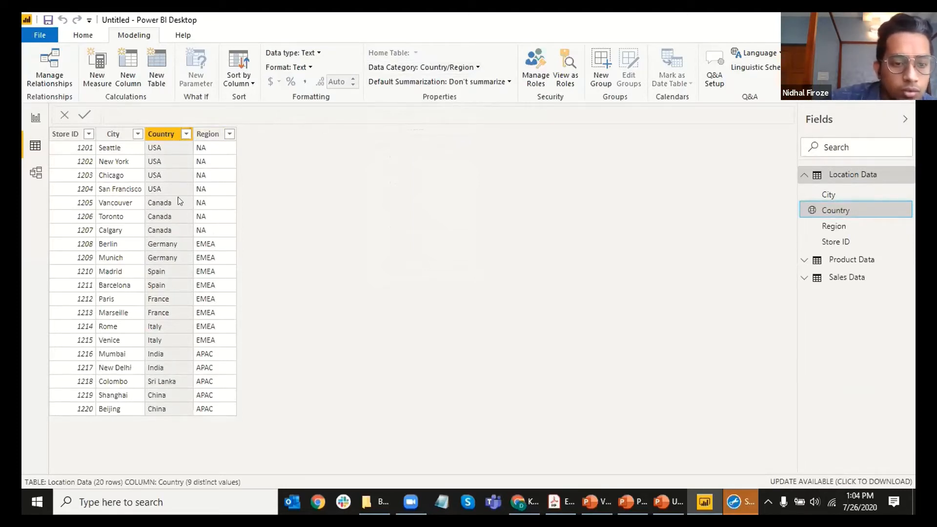
left_click(434, 70)
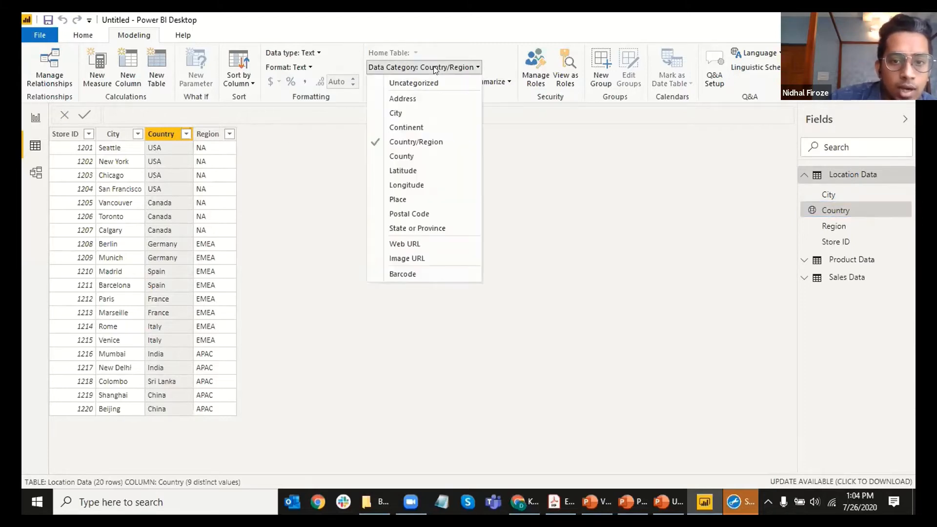
left_click(300, 248)
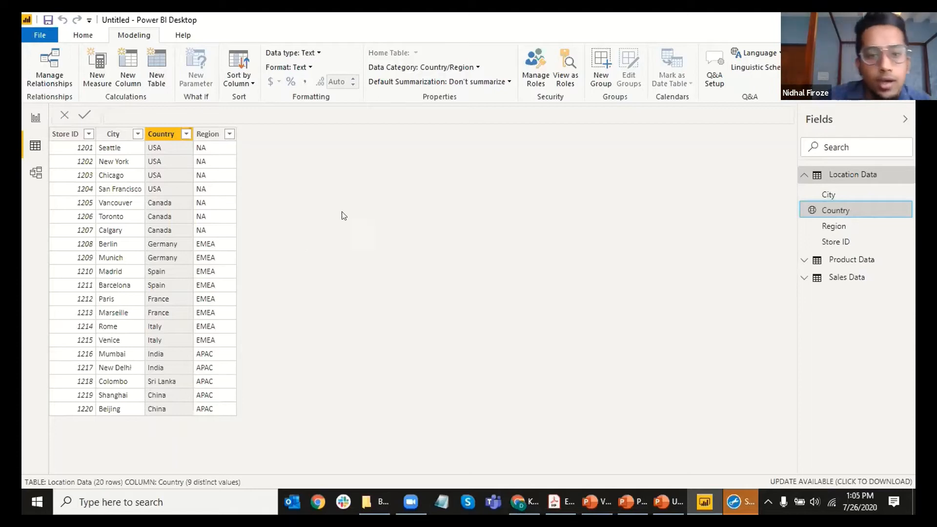
left_click(119, 135)
left_click(426, 65)
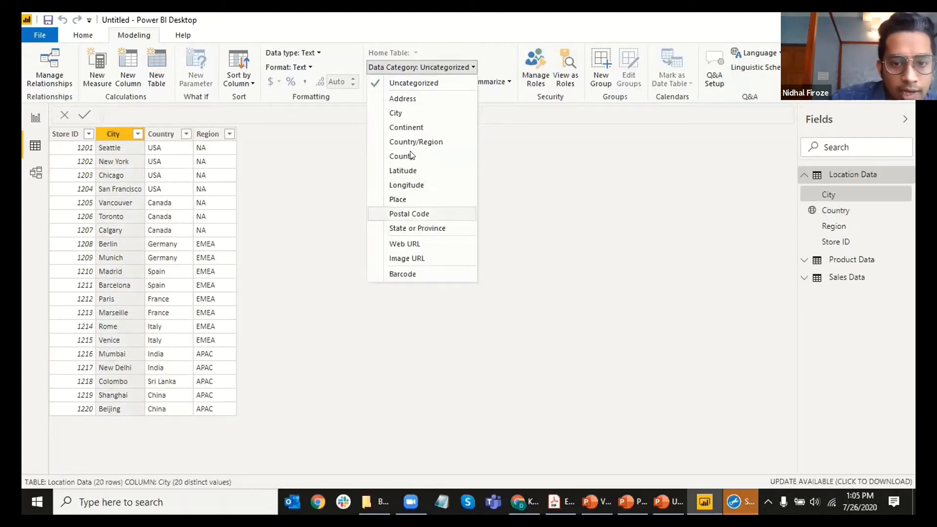
Step: Give the City column the City data category and go back to Report view
left_click(409, 113)
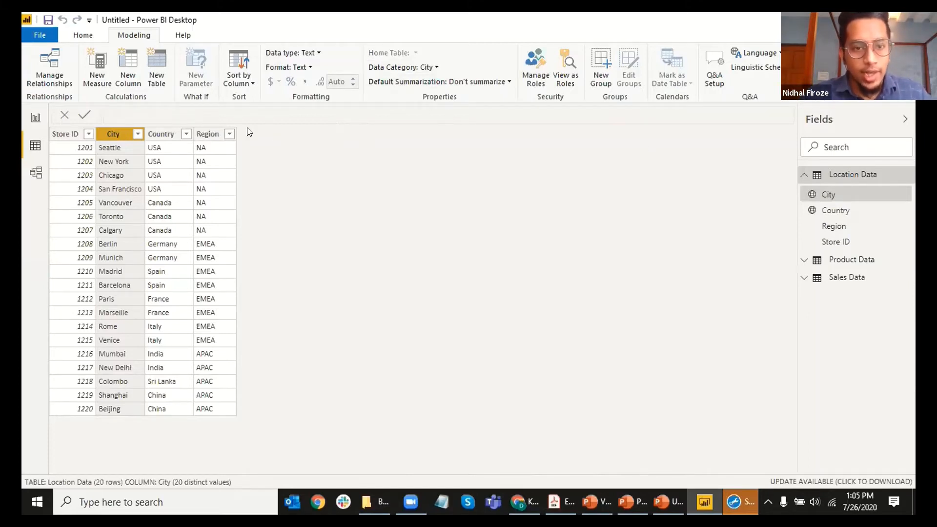
left_click(35, 118)
left_click(848, 229)
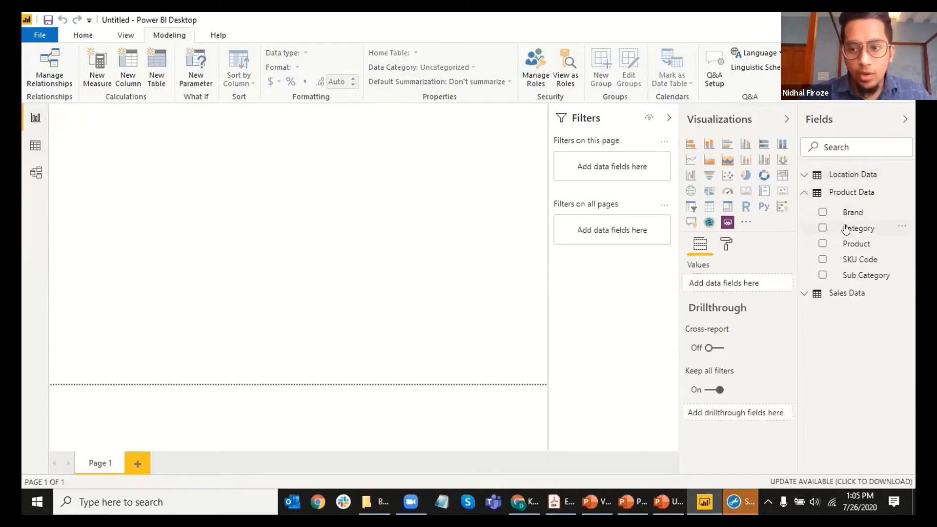
left_click(36, 146)
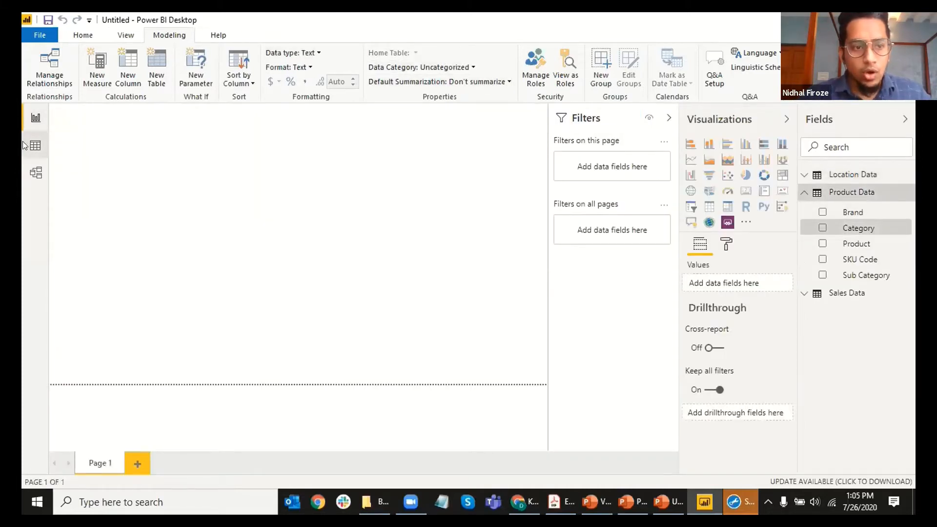
left_click(35, 172)
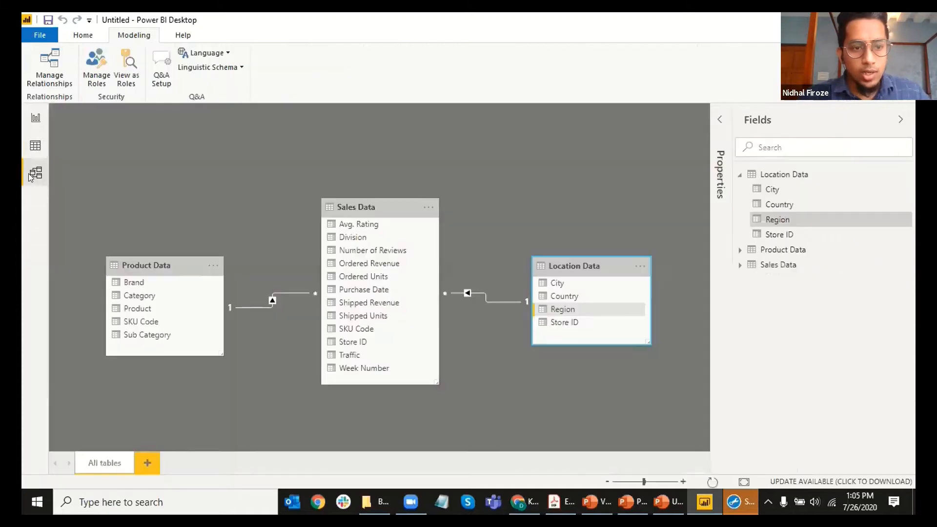
left_click(35, 145)
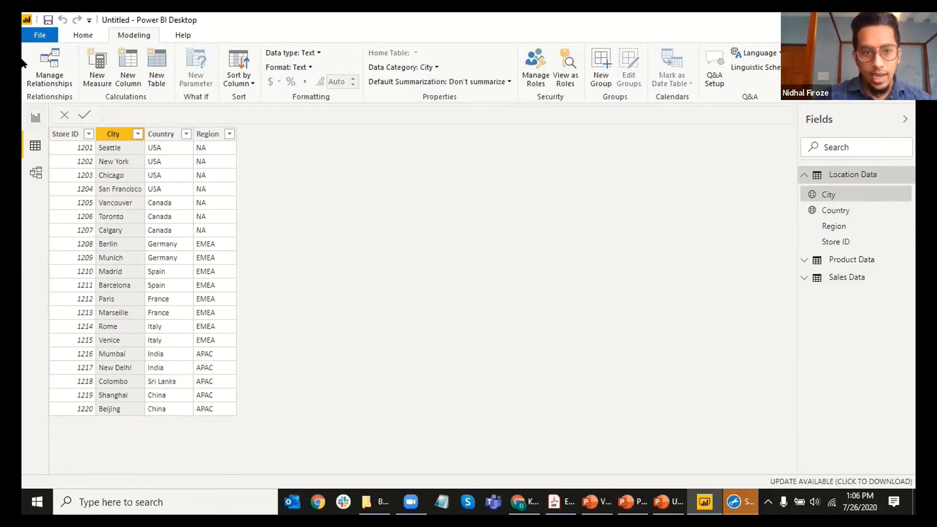
Step: Add a new measure to Location Data and type the name MTD Ordered Revenue
left_click(854, 176)
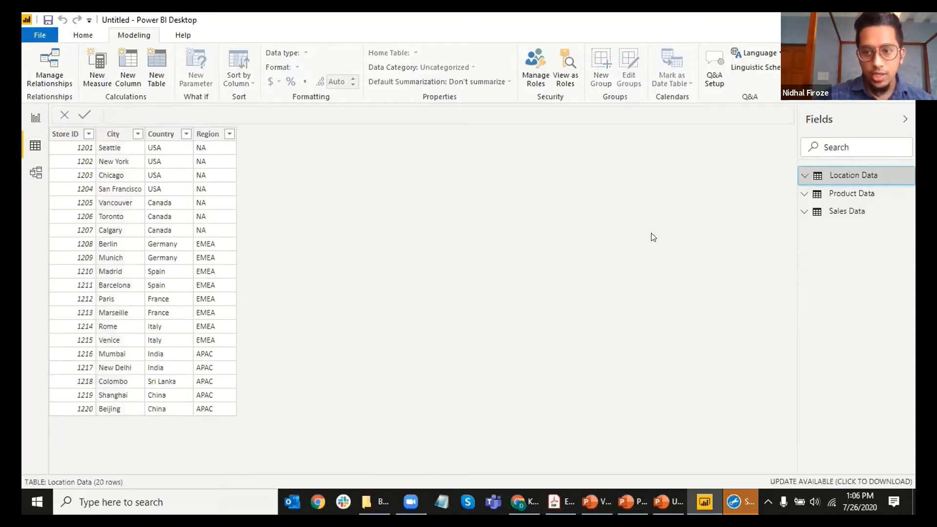
left_click(97, 79)
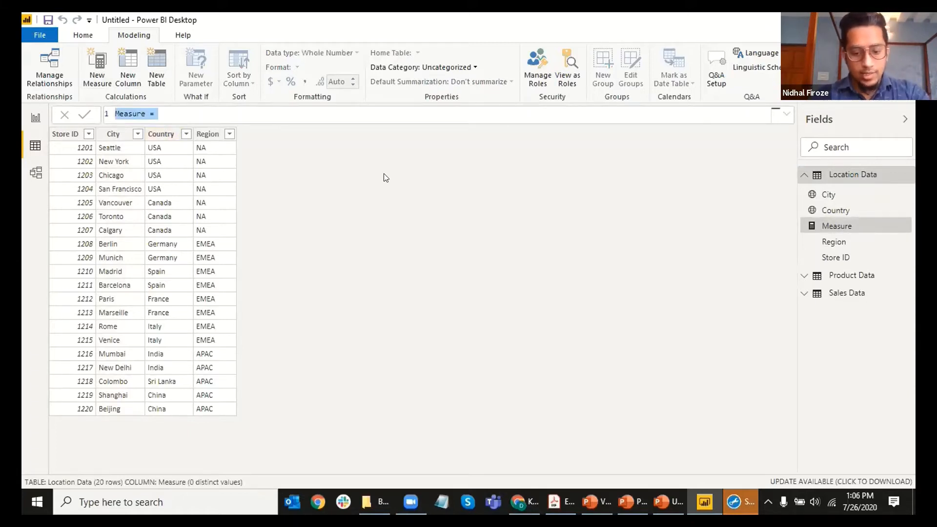
type("MTD ")
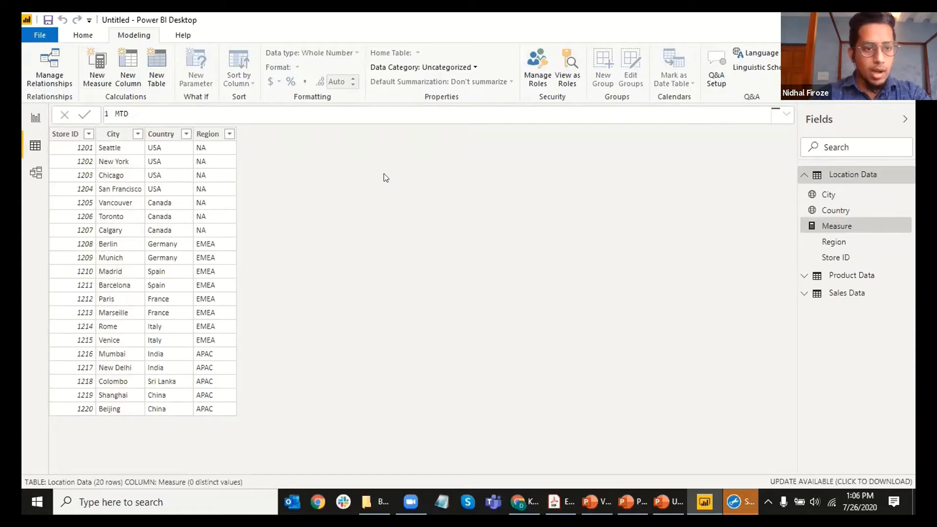
type("c")
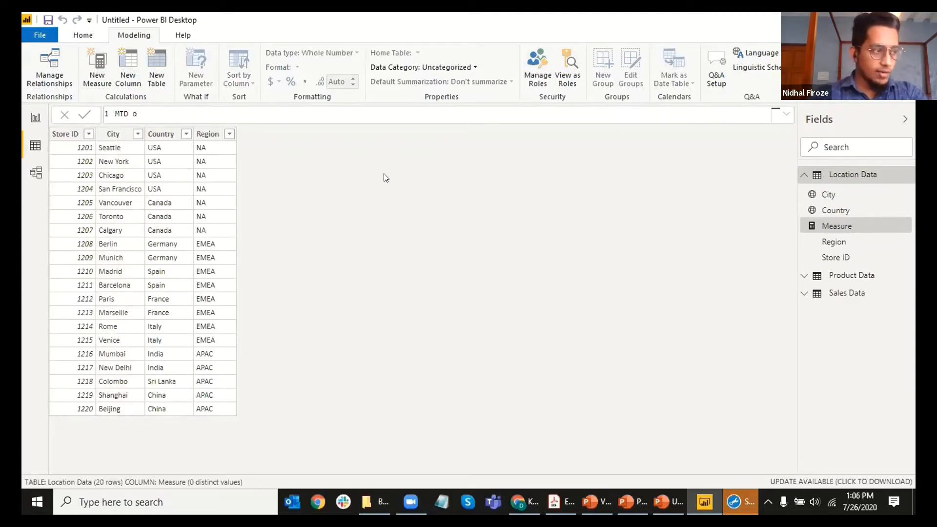
type("RDERED")
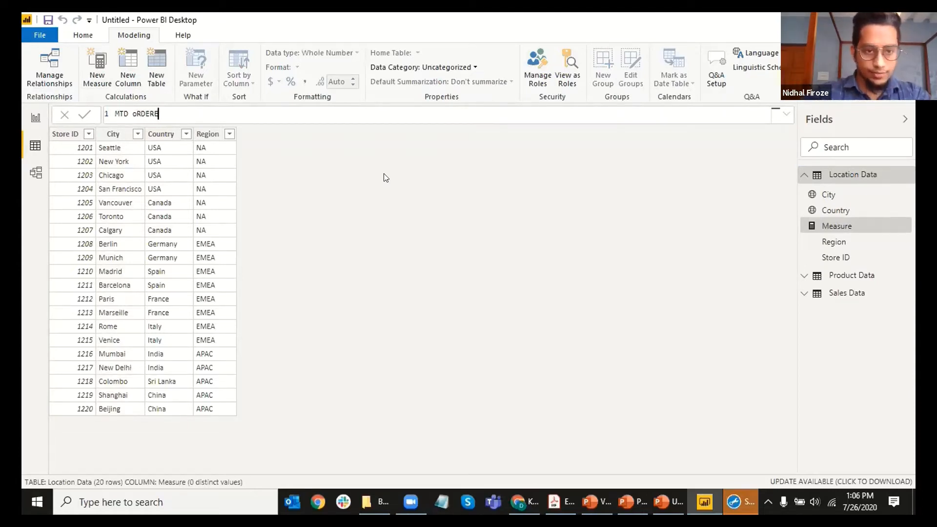
key("BackSpace")
key("BackSpace")
key("BackSpace")
key("BackSpace")
key("BackSpace")
key("BackSpace")
key("BackSpace")
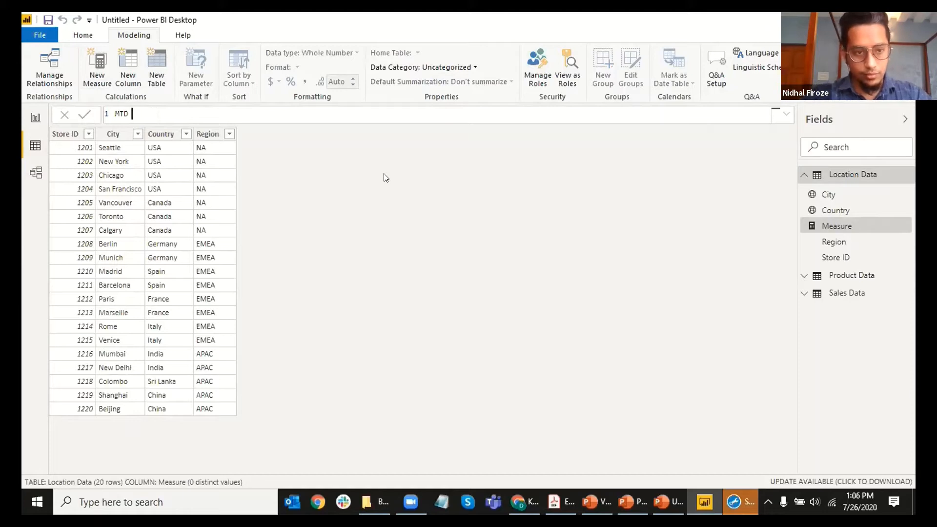
type("Or")
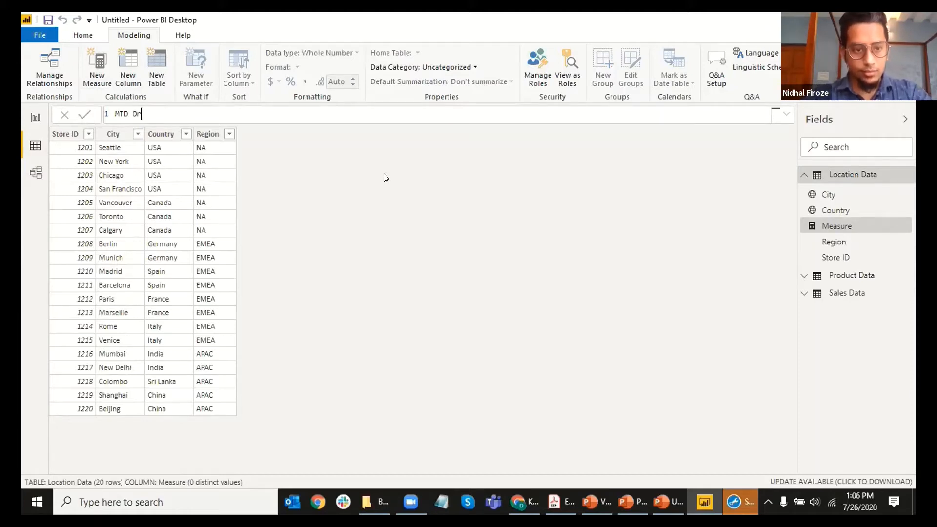
type("dered Revenue")
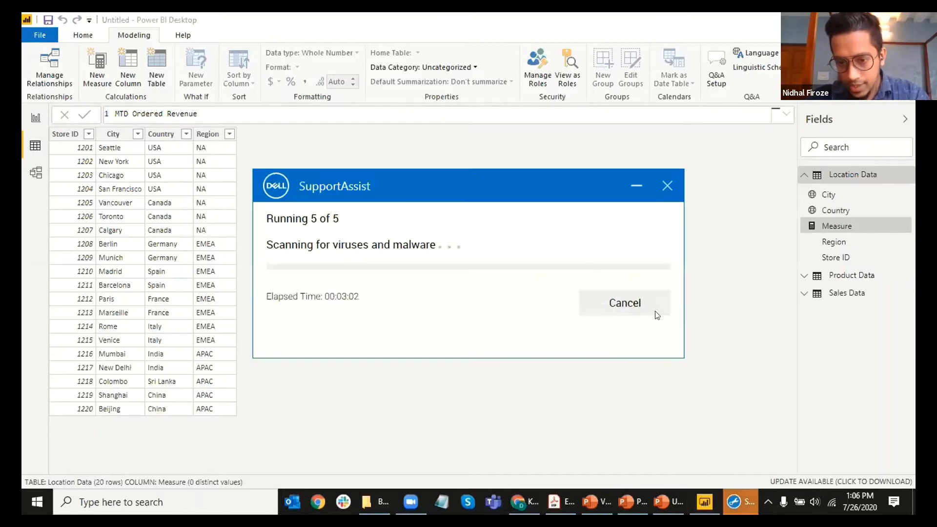
Step: Minimise the Dell SupportAssist virus-scan pop-up
left_click(637, 186)
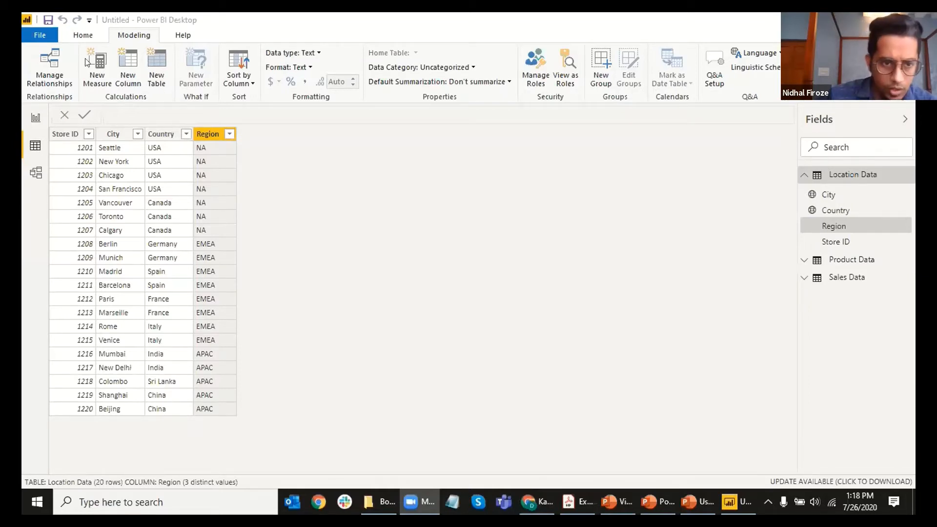
Step: Create a Location Data measure whose formula reads 'MTD Revenue = ytd,qtd,wtd'
left_click(847, 176)
left_click(843, 175)
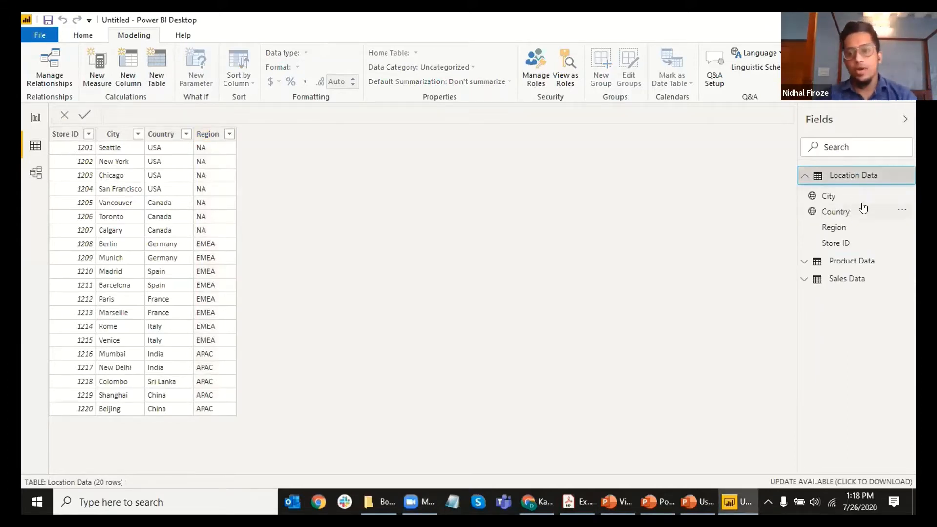
left_click(90, 71)
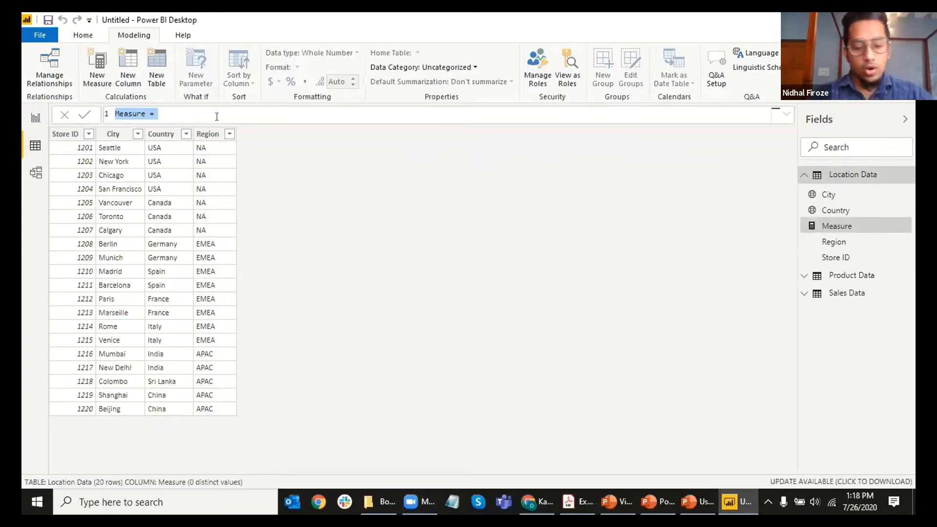
type("M")
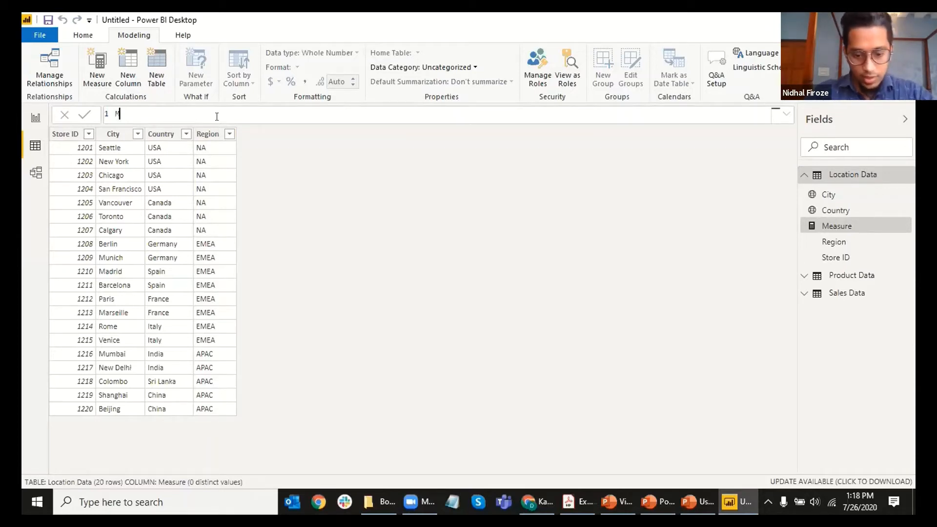
type("T")
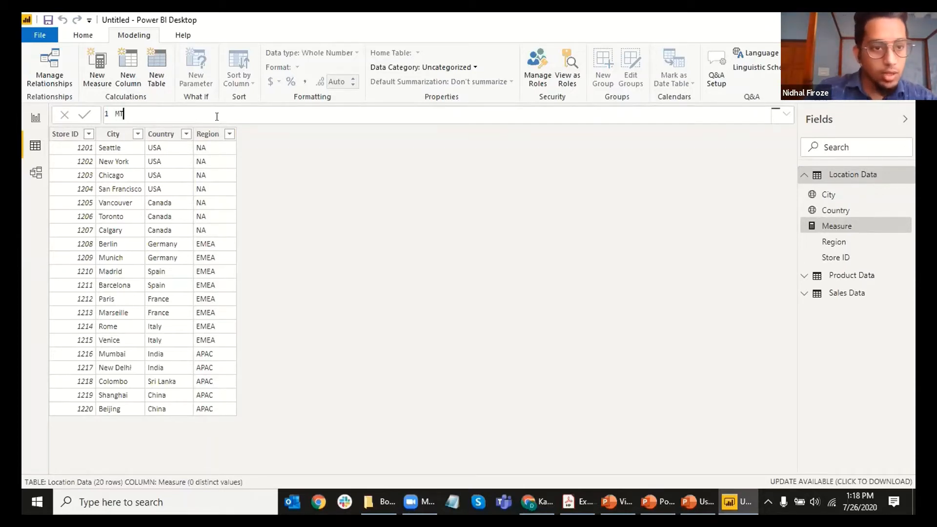
type("D Rev")
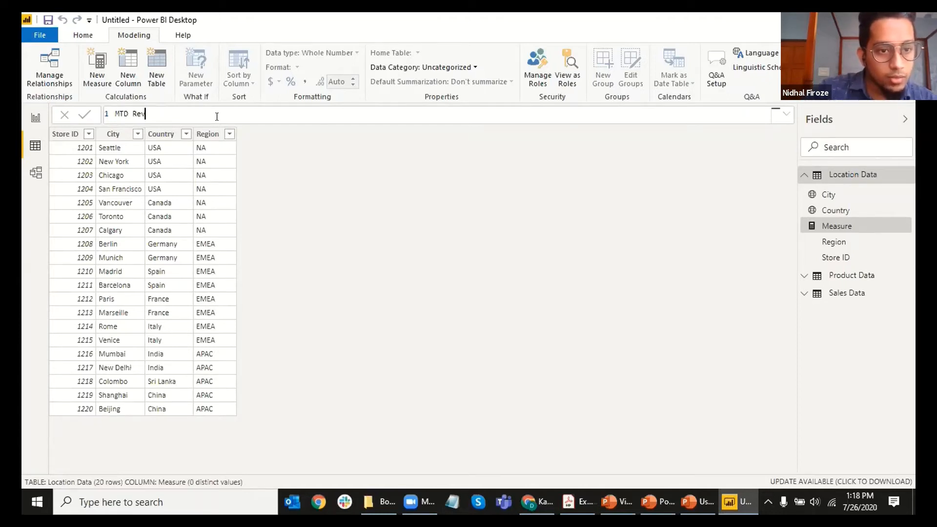
type("nnue")
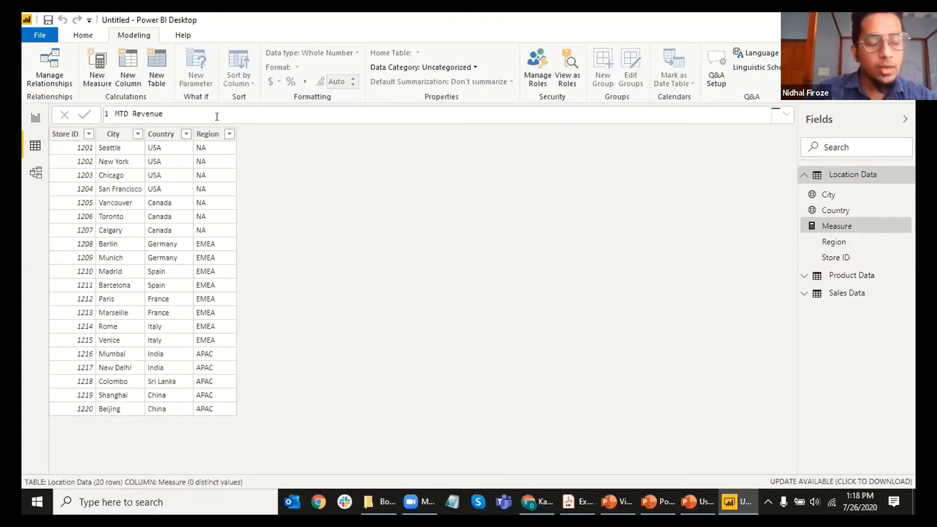
type(" = ")
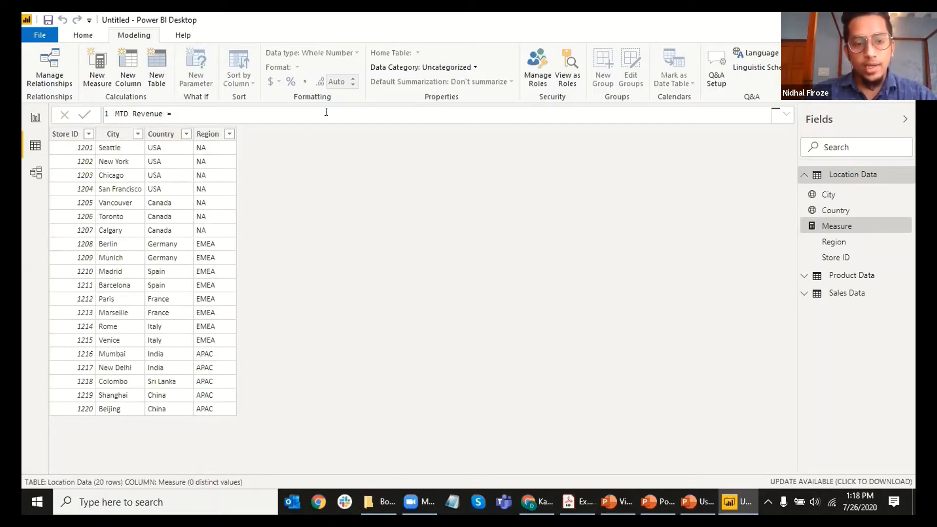
type("ytd")
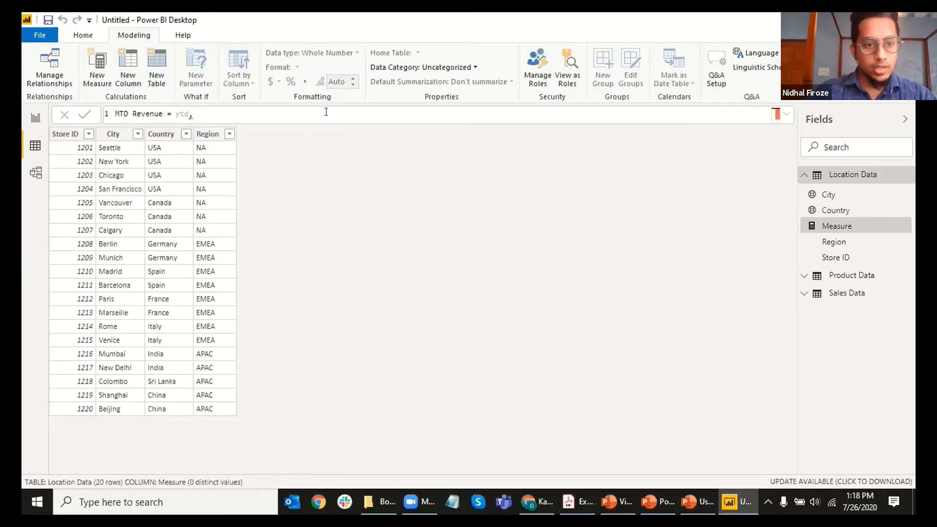
type(",qtd")
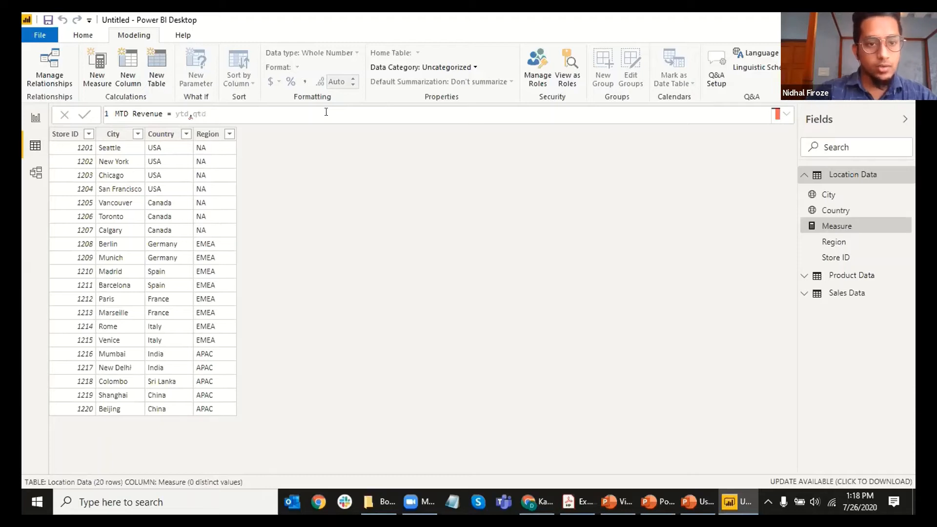
type(",")
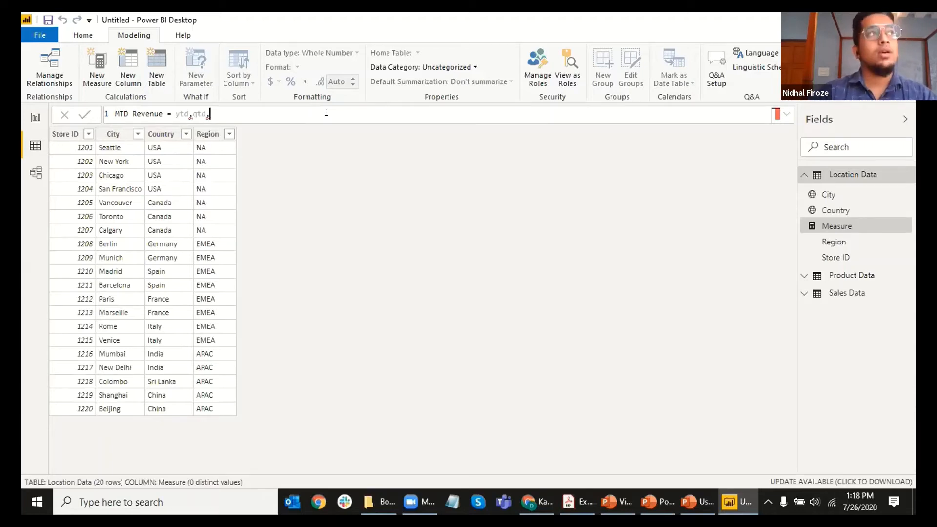
type("wtd")
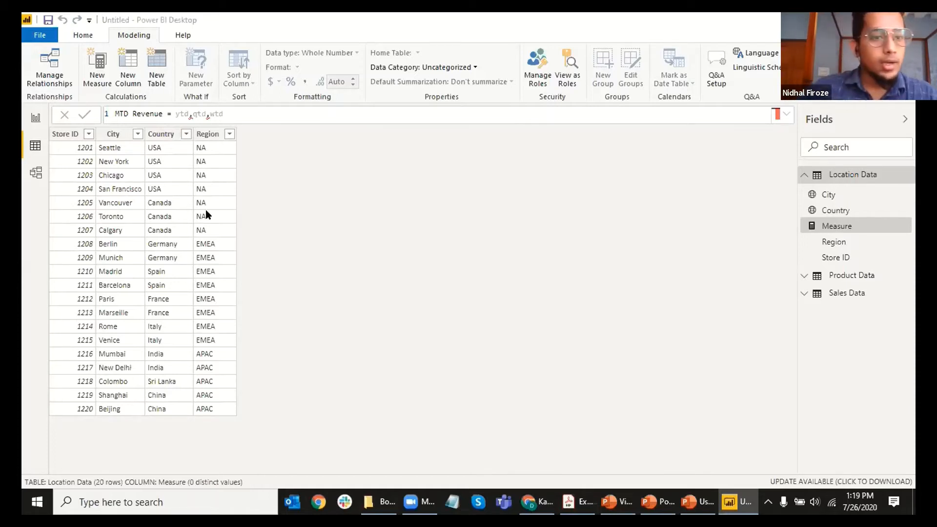
left_click(239, 114)
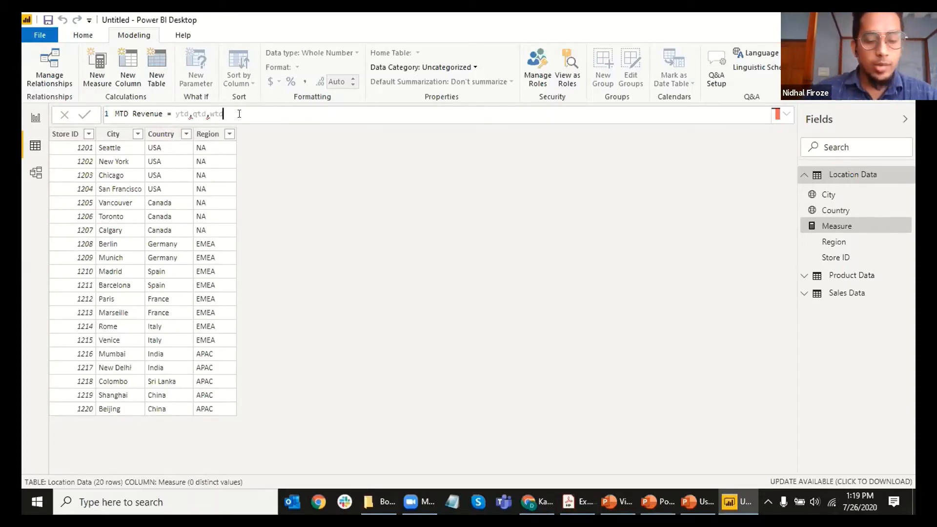
Step: Delete the ytd, qtd, wtd notes so only 'MTD Revenue =' remains
key("BackSpace")
key("BackSpace")
key("BackSpace")
key("BackSpace")
key("BackSpace")
key("BackSpace")
key("BackSpace")
key("BackSpace")
key("BackSpace")
key("BackSpace")
key("BackSpace")
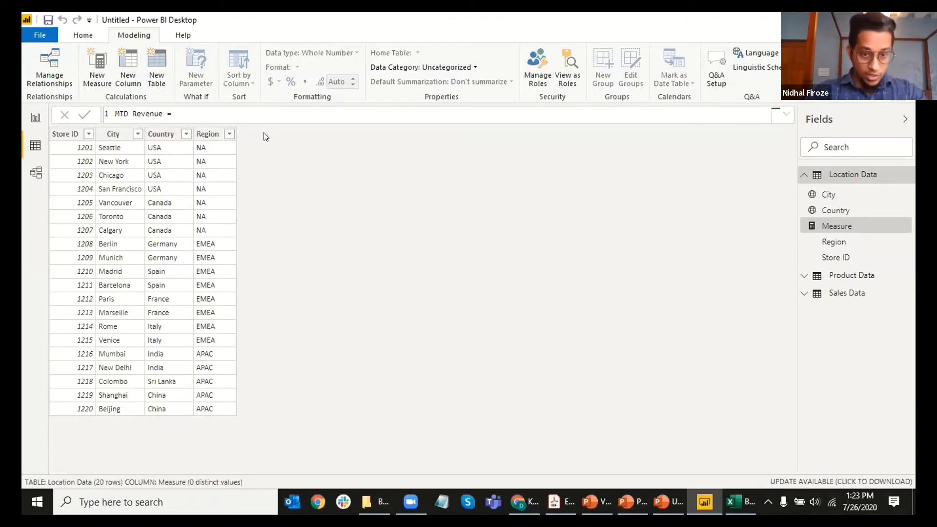
Step: Enter TOTALMTD(SUM('Sales Data'[Shipped Revenue]) as the start of the MTD Revenue formula
type("TOTALMTD(")
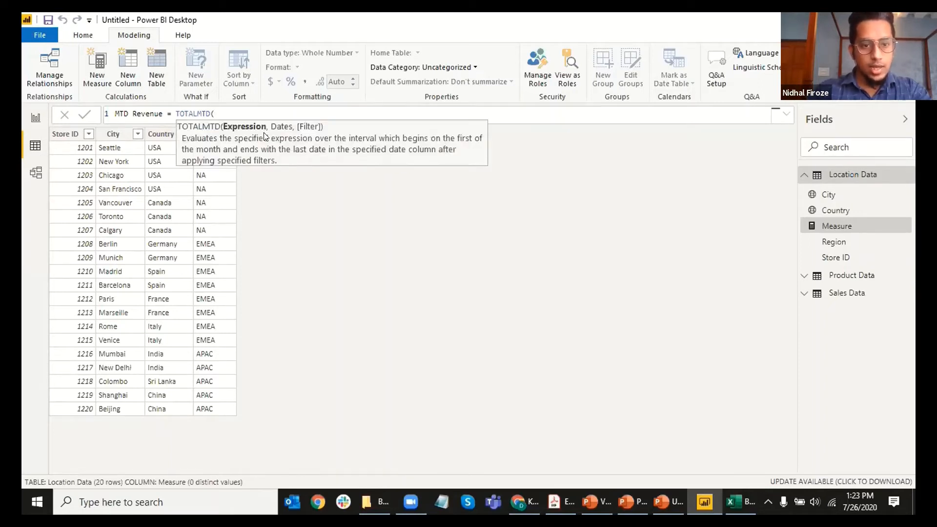
type("SUM(")
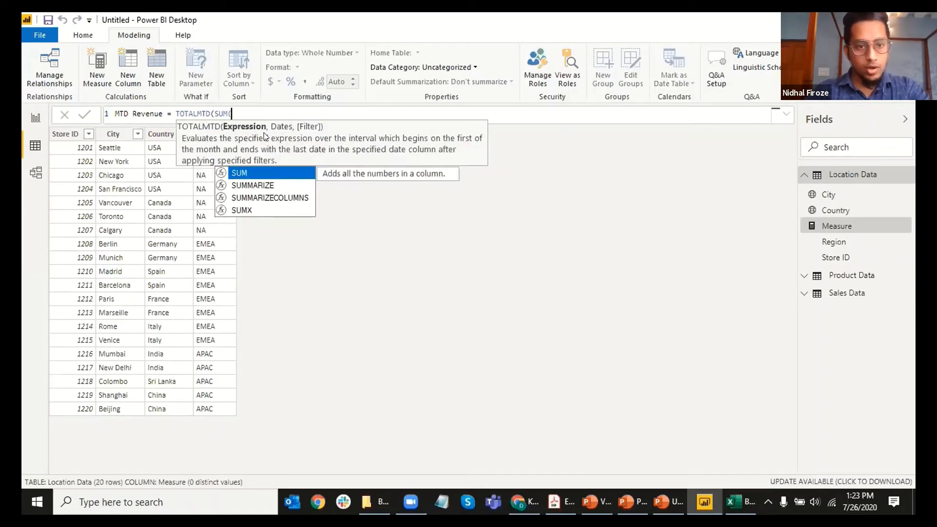
type("revenue")
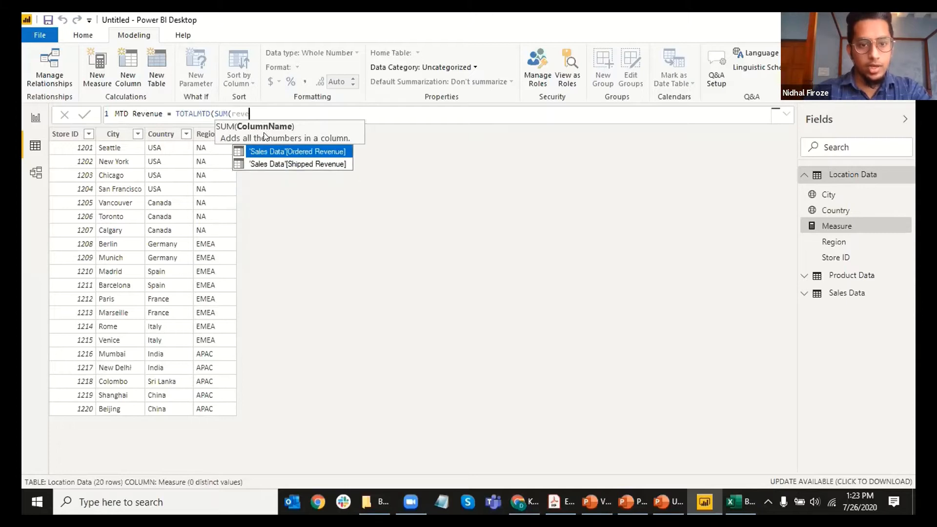
left_click(271, 163)
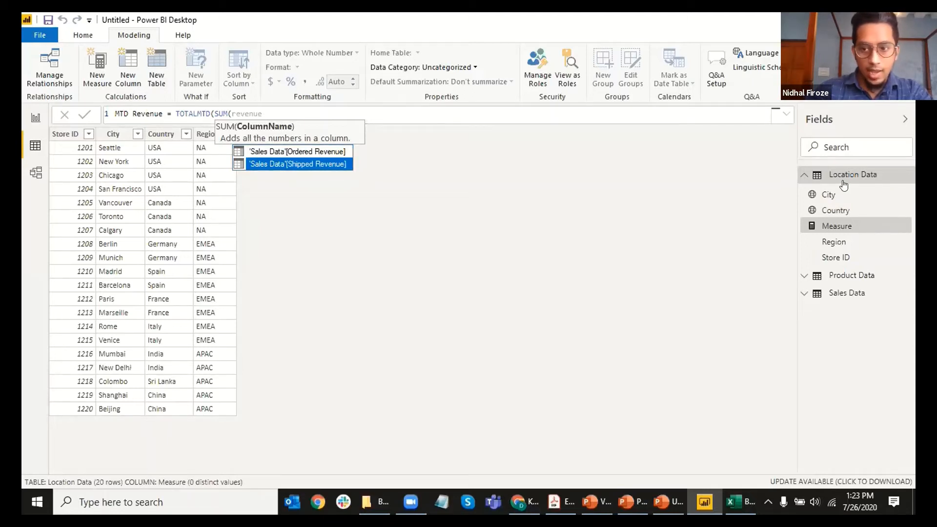
left_click(308, 165)
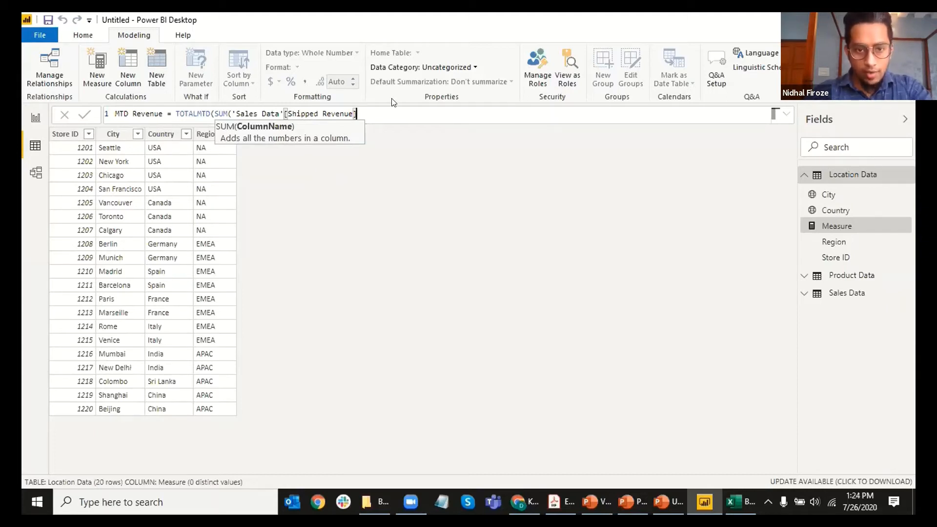
type(")")
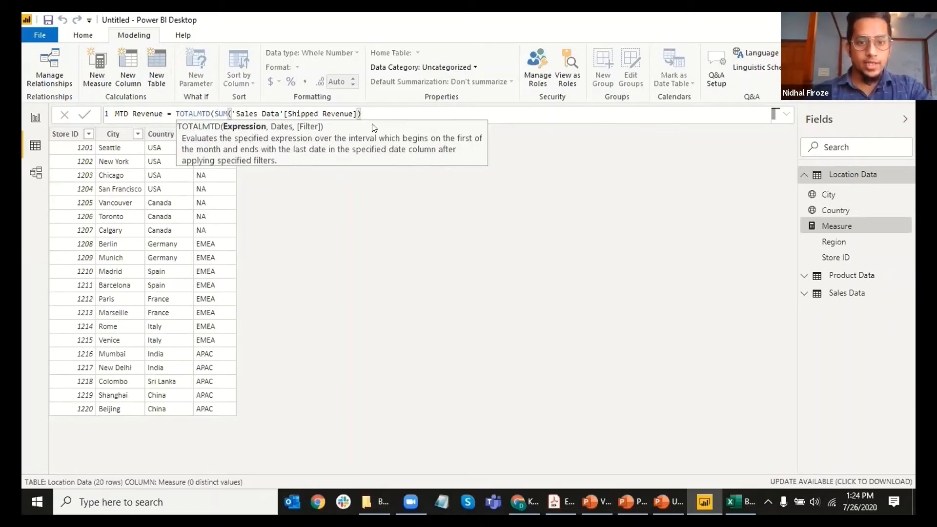
Step: Add 'Sales Data'[Purchase Date].[Date] as the dates argument, close the formula and commit MTD Revenue
type(",date")
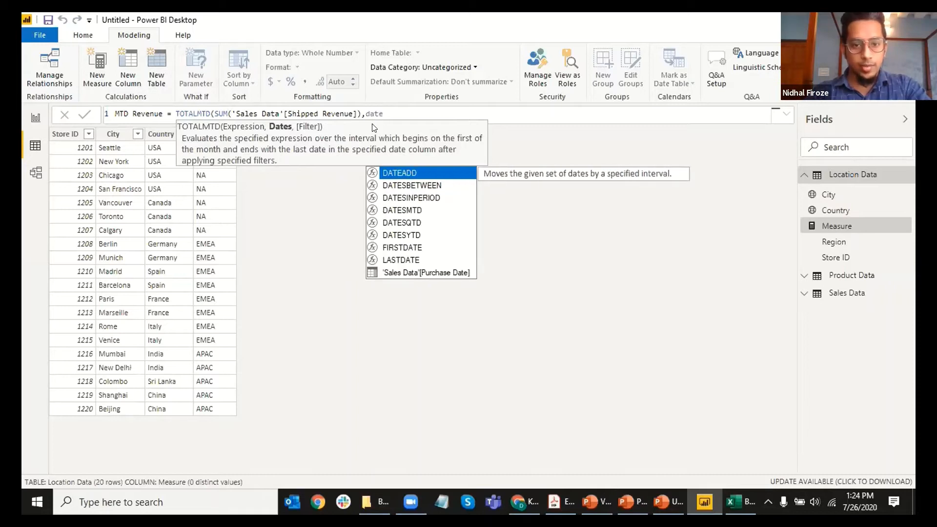
key("Down")
key("Down")
key("Down")
key("Down")
key("Down")
key("Down")
key("Down")
key("Down")
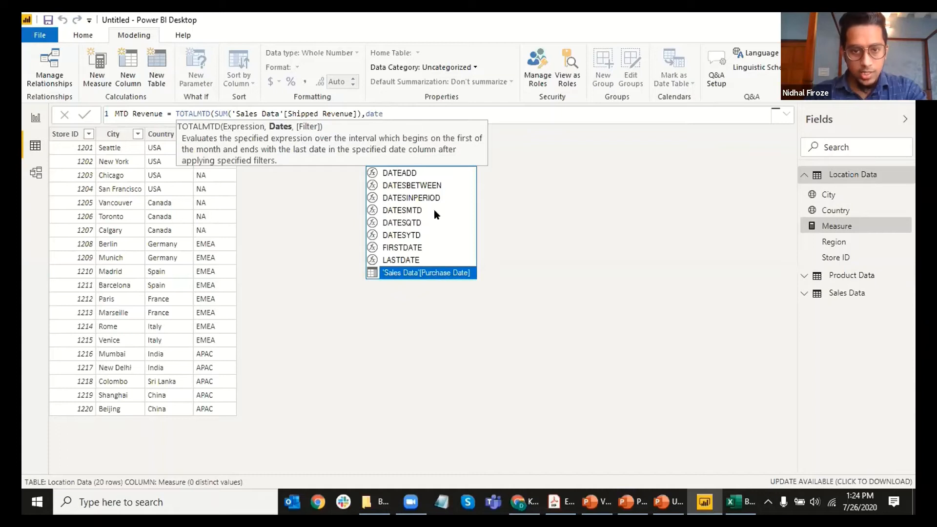
key("Tab")
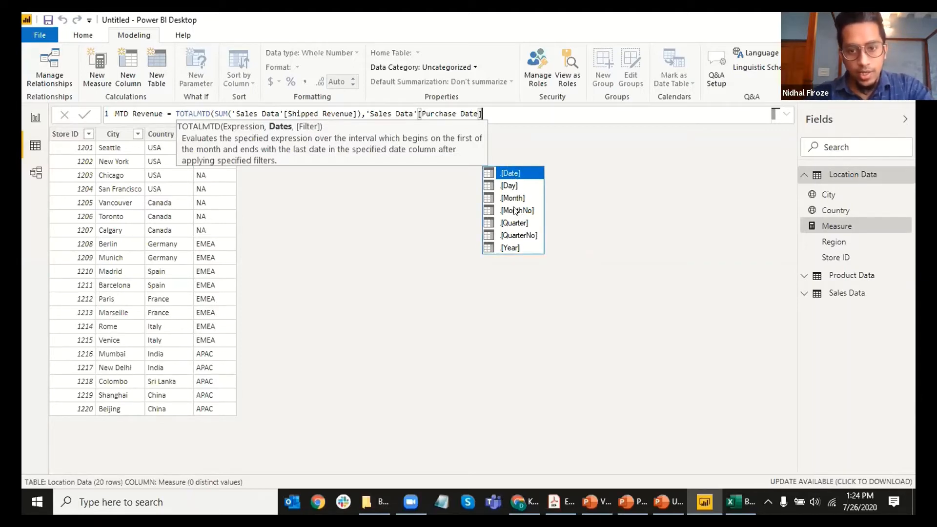
left_click(504, 172)
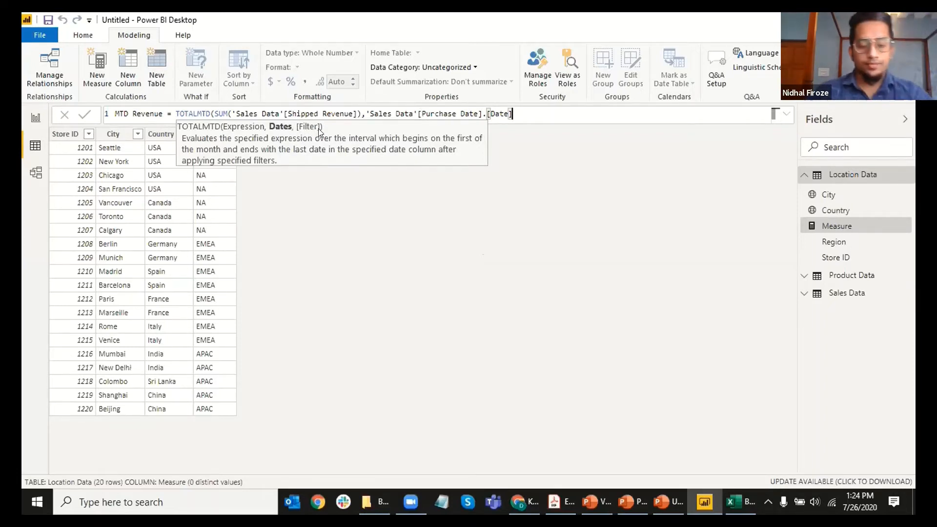
type(")")
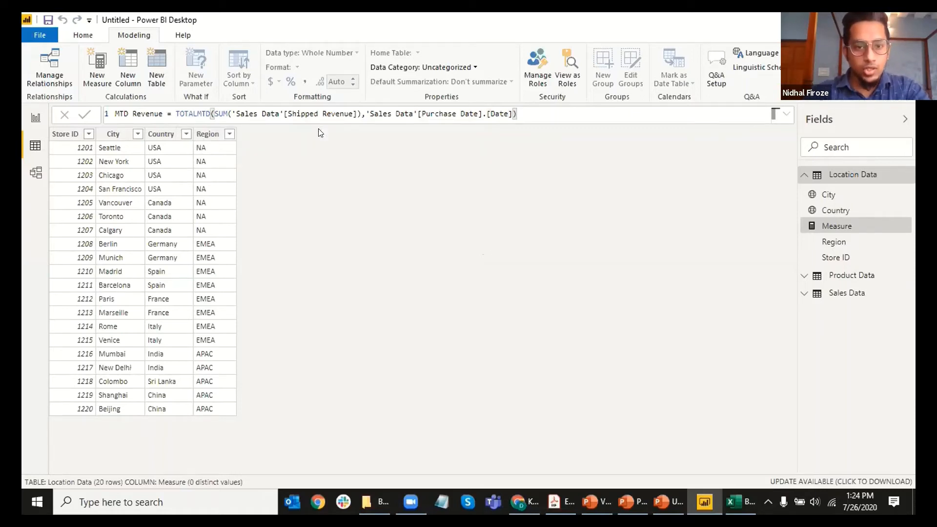
key("Return")
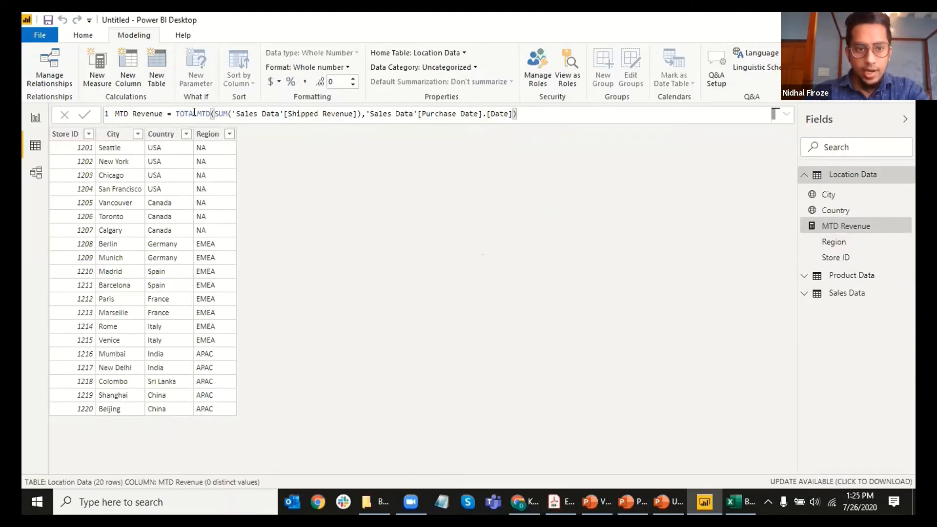
Step: Insert 'Shipped' before 'Revenue' so the measure is named MTD Shipped Revenue
left_click(133, 112)
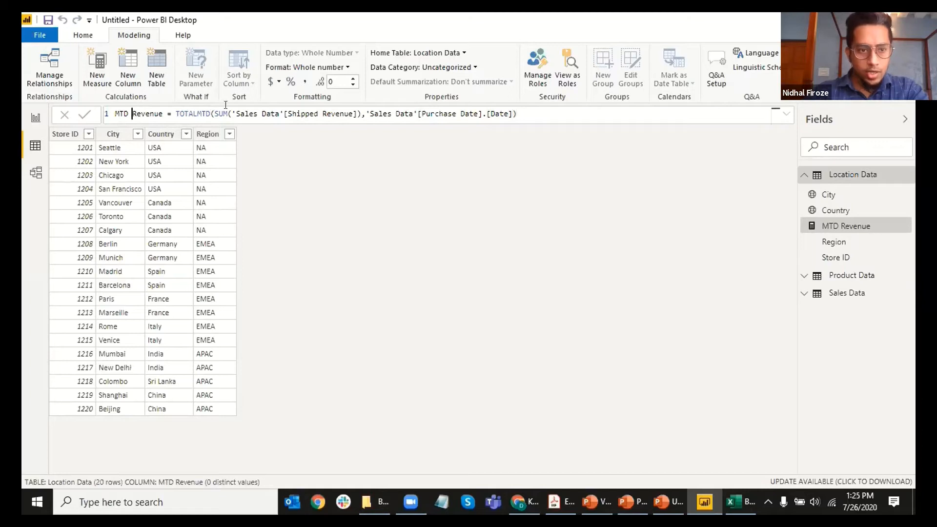
type("Shipped")
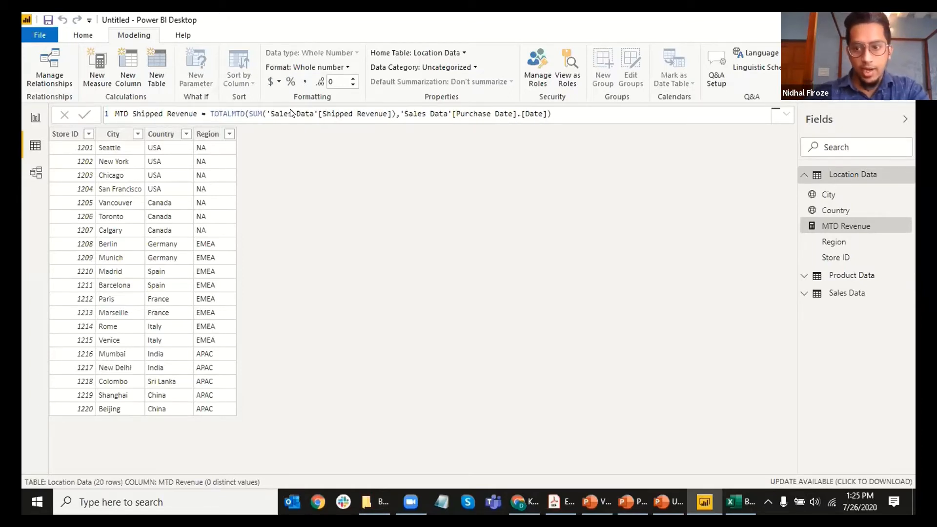
left_click(849, 230)
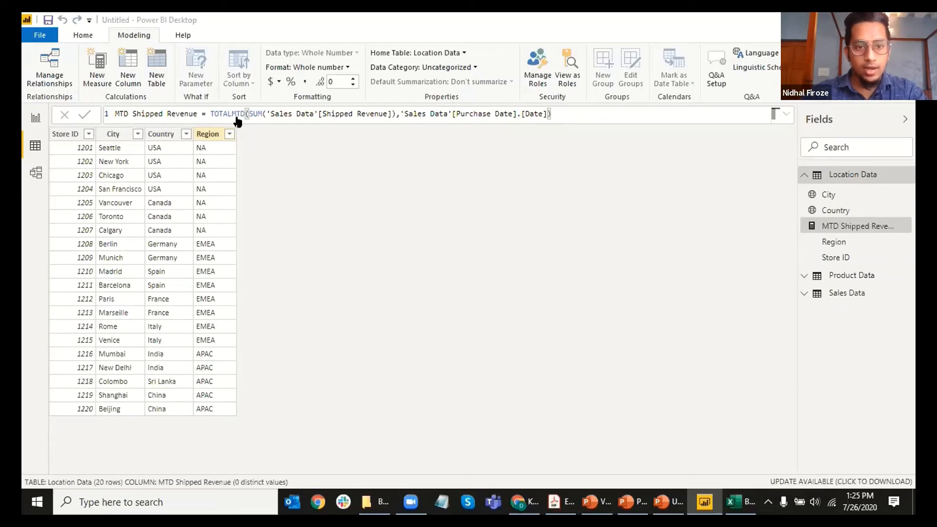
Step: Select MTD Shipped Revenue and review its TOTALMTD formula in the expanded formula bar
left_click(611, 197)
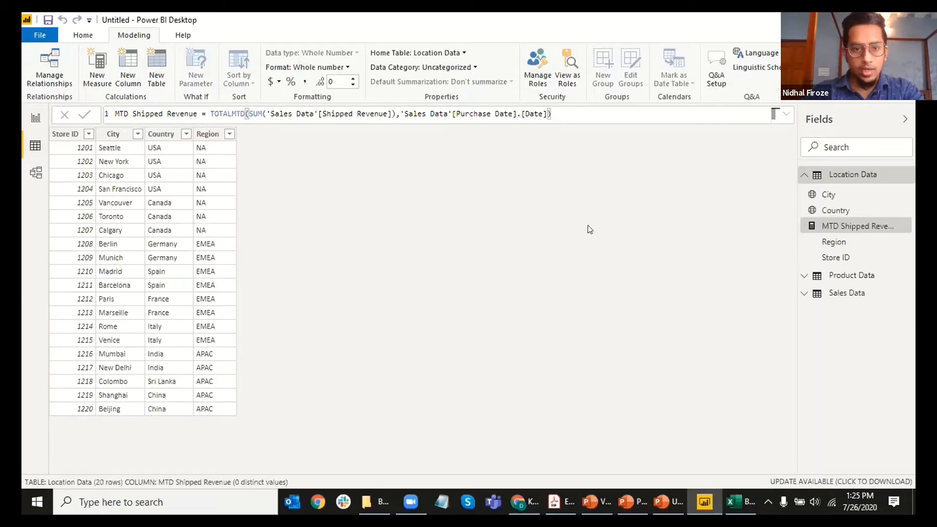
left_click(827, 247)
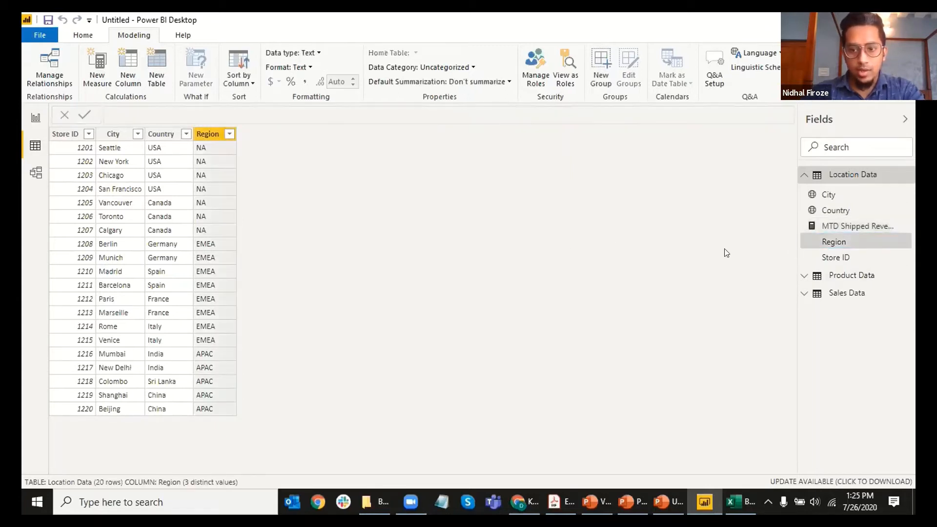
left_click(851, 226)
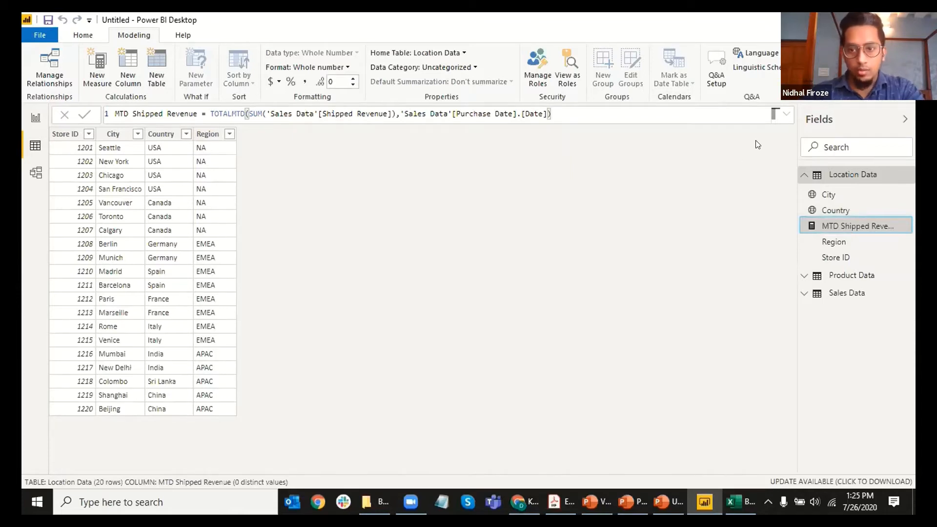
left_click(791, 113)
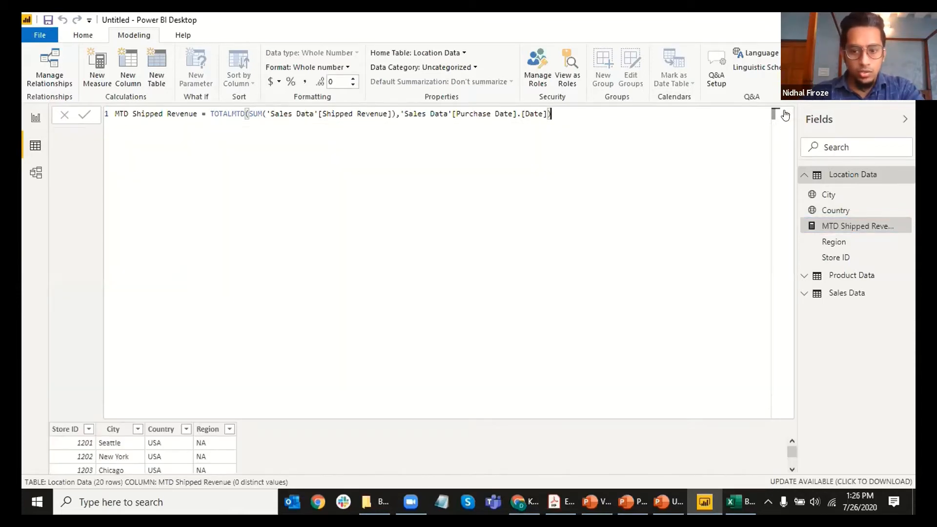
left_click(785, 114)
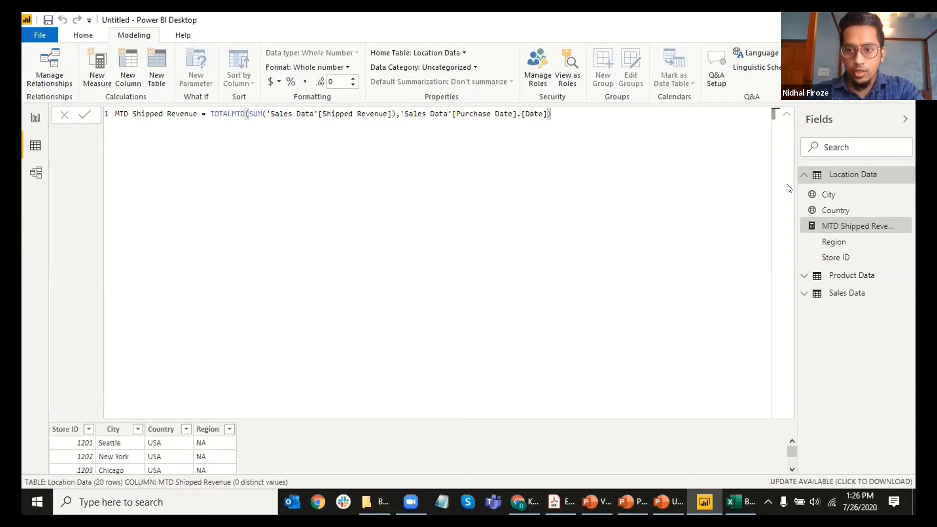
left_click(784, 115)
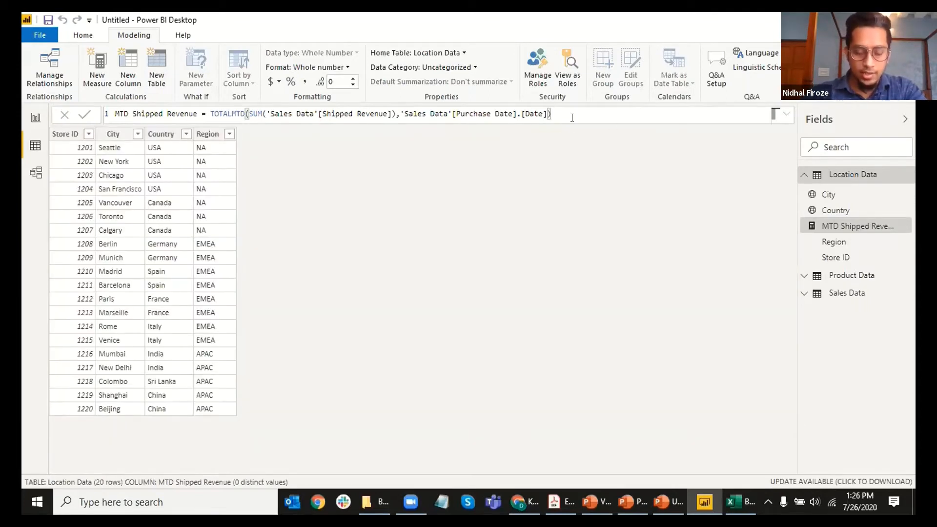
Step: Edit the formula's closing parenthesis, reselecting the measure and resizing the formula bar to recheck it
key("BackSpace")
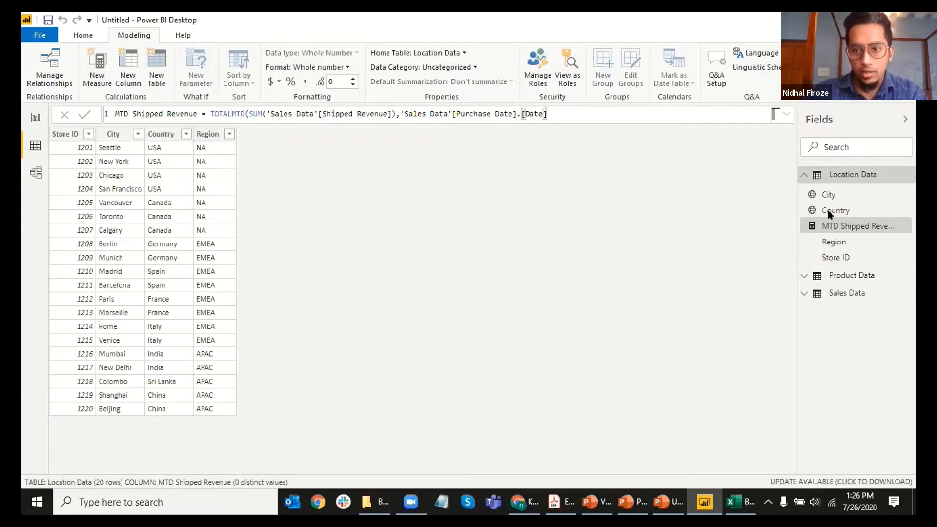
left_click(782, 115)
left_click(782, 115)
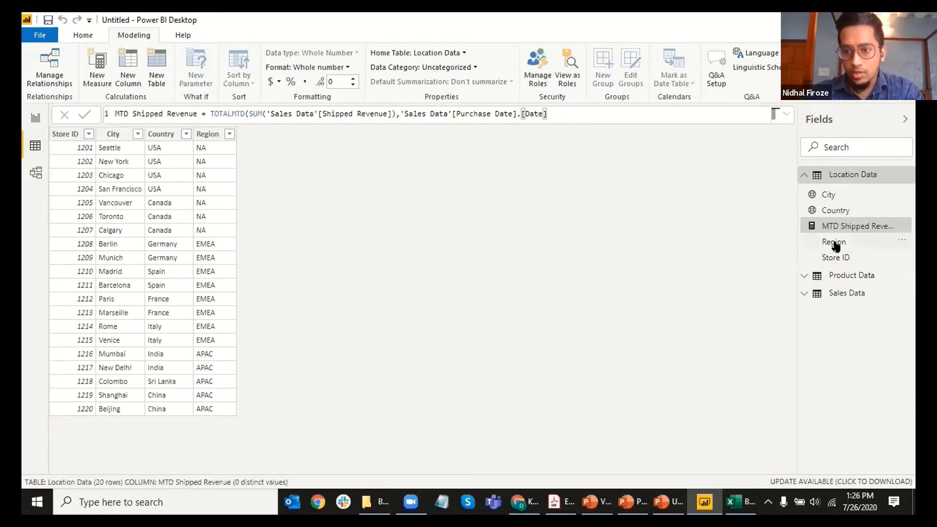
left_click(857, 247)
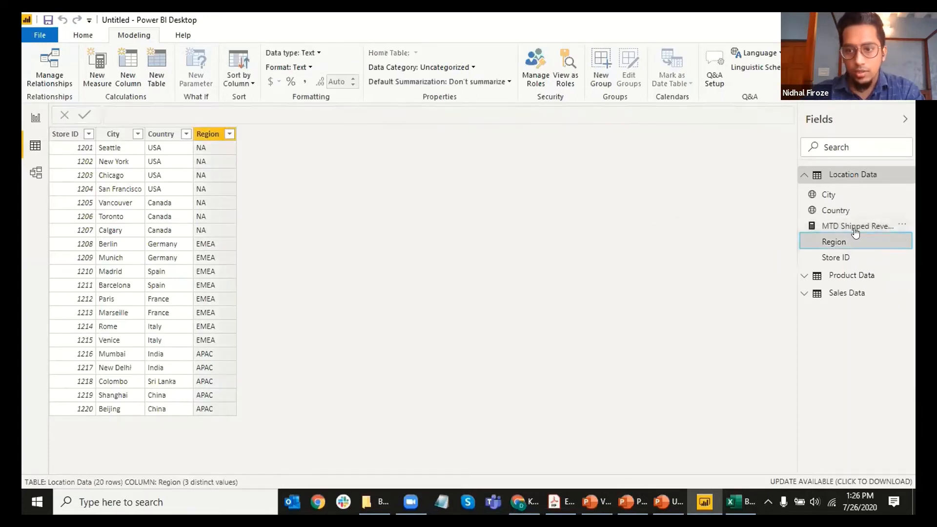
left_click(855, 228)
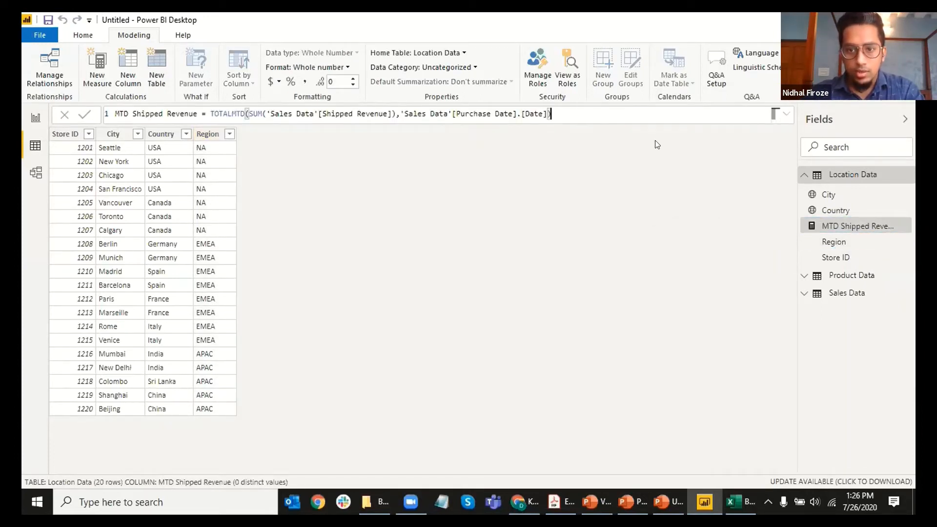
key("BackSpace")
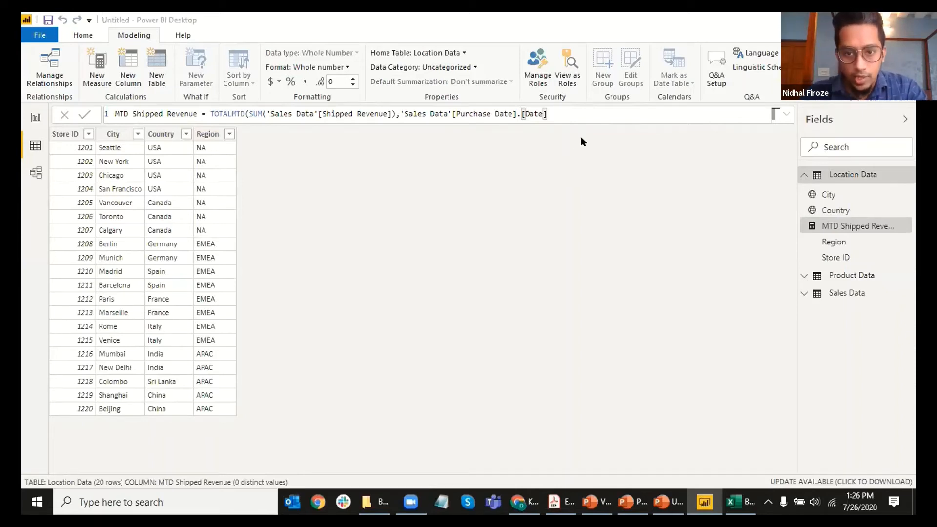
left_click(835, 242)
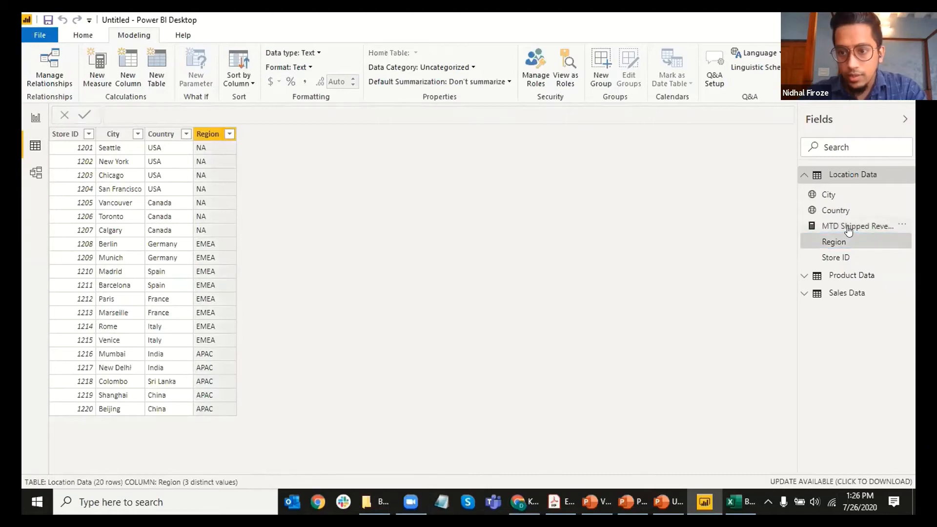
left_click(849, 227)
left_click(551, 113)
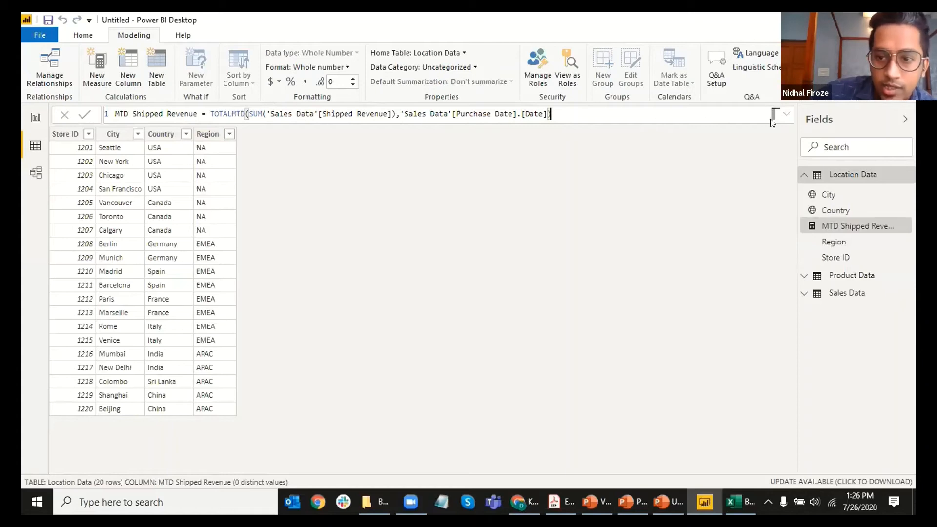
left_click(786, 115)
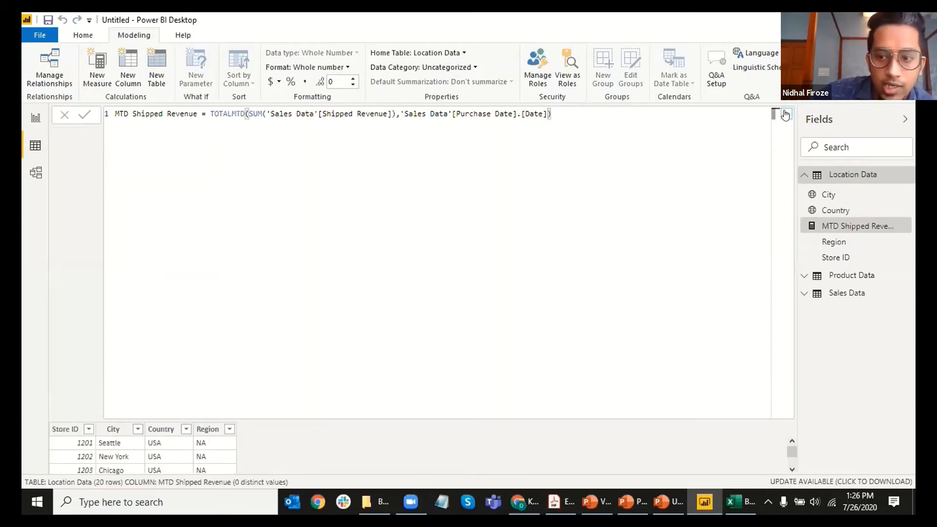
left_click(786, 114)
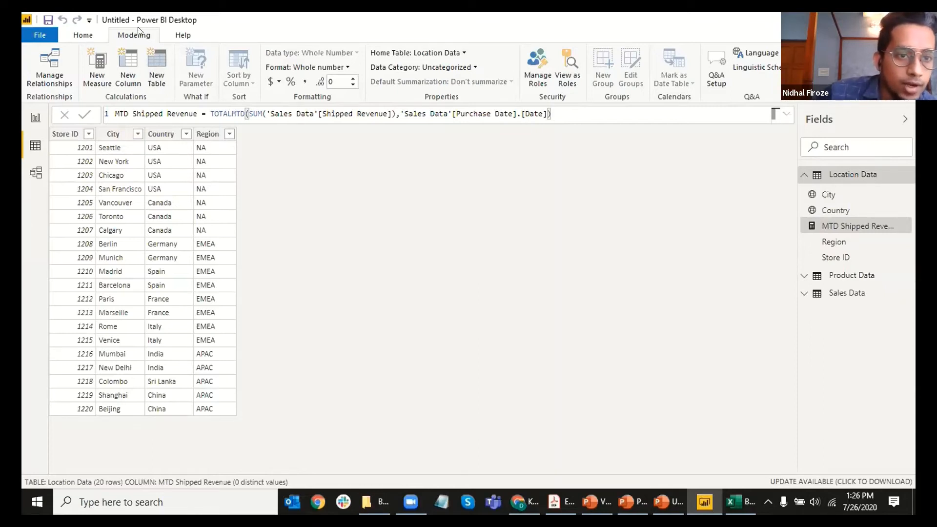
Step: Create a new Location Data measure named YTD, then open a blank Notepad note
left_click(96, 65)
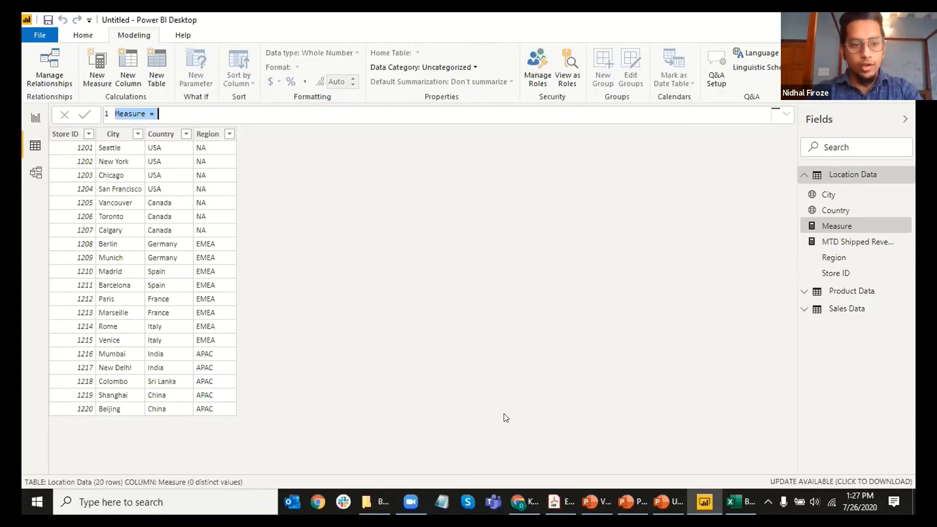
type("YTD")
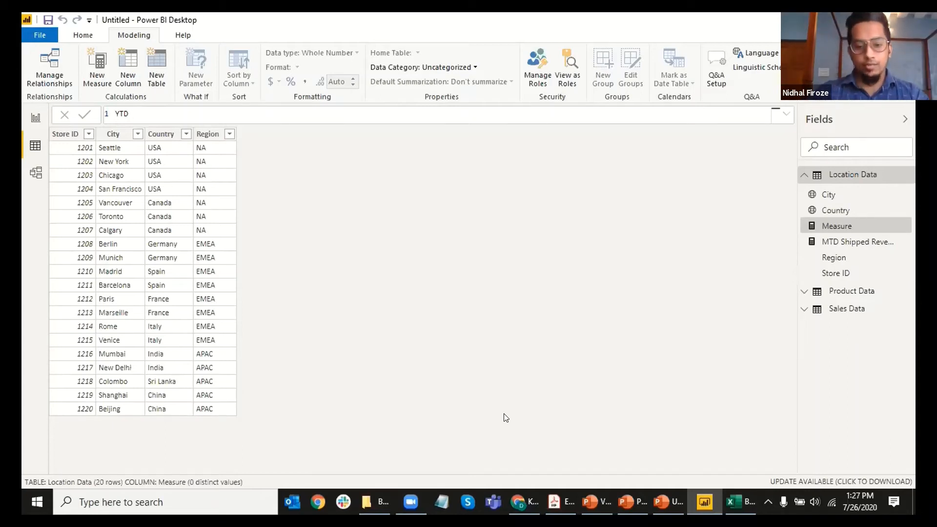
left_click(441, 502)
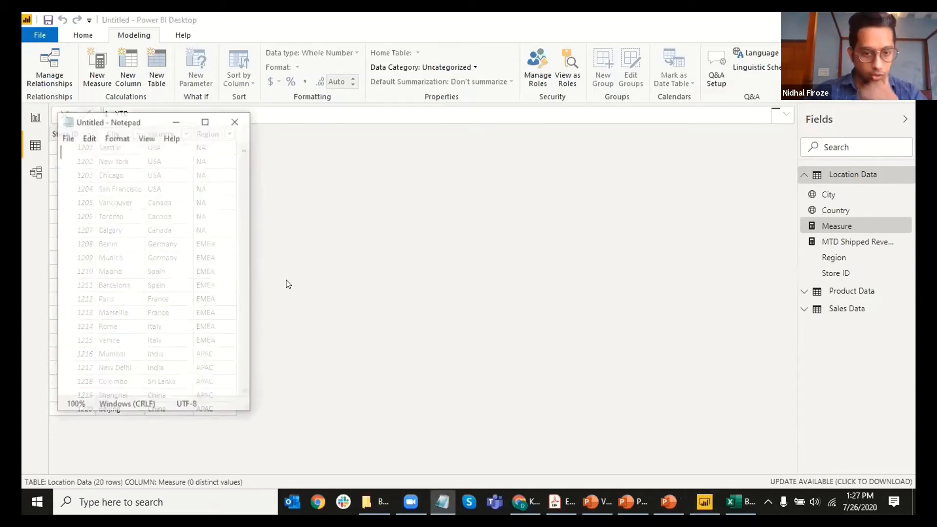
Step: Type 'DAX Query' as the note's heading, then trim its ending
type("d")
key("BackSpace")
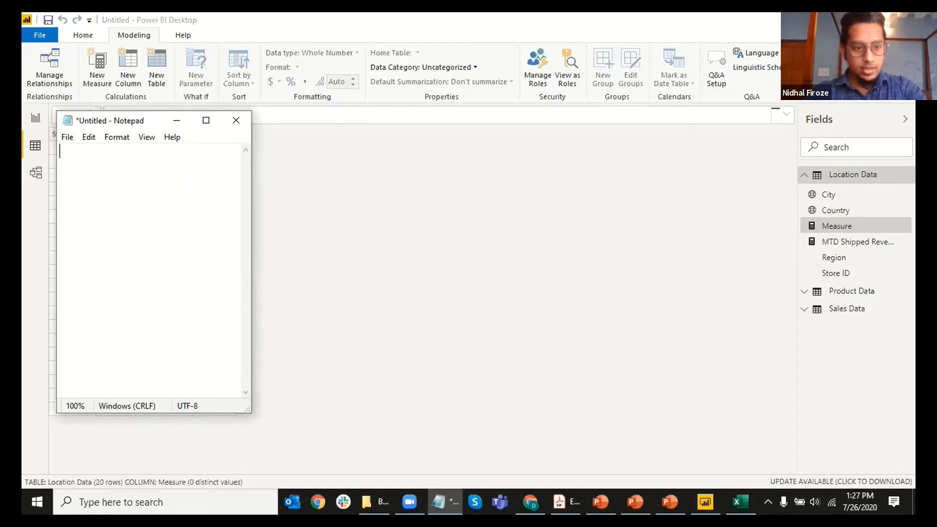
type("DAX")
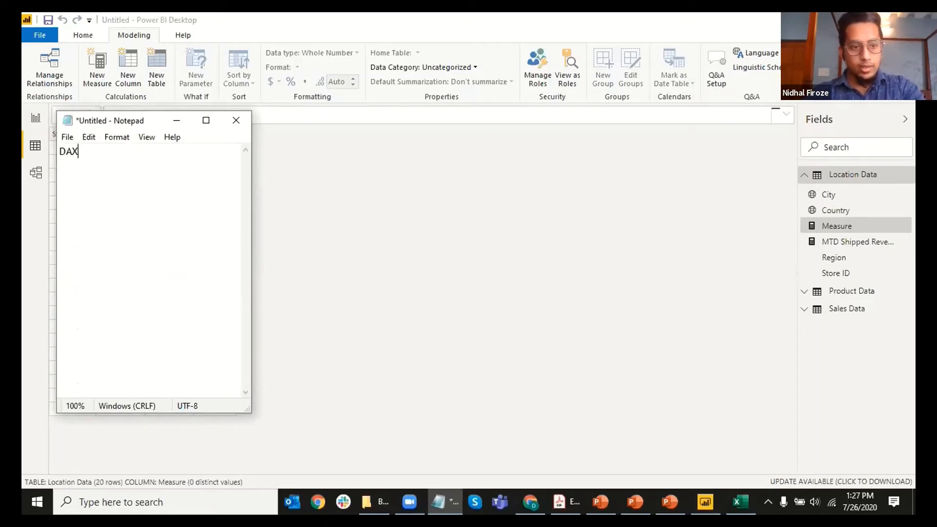
type(" Query")
key("Return")
key("BackSpace")
key("BackSpace")
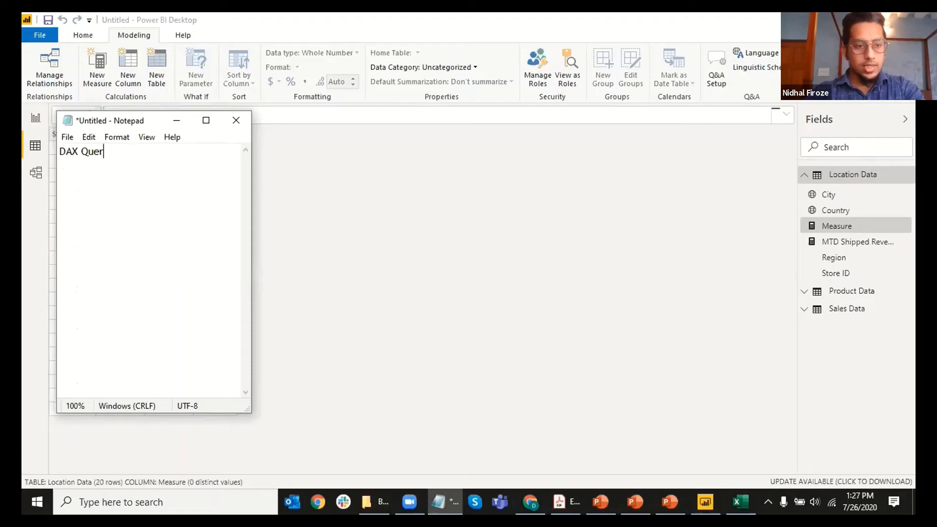
key("BackSpace")
key("BackSpace")
key("BackSpace")
key("BackSpace")
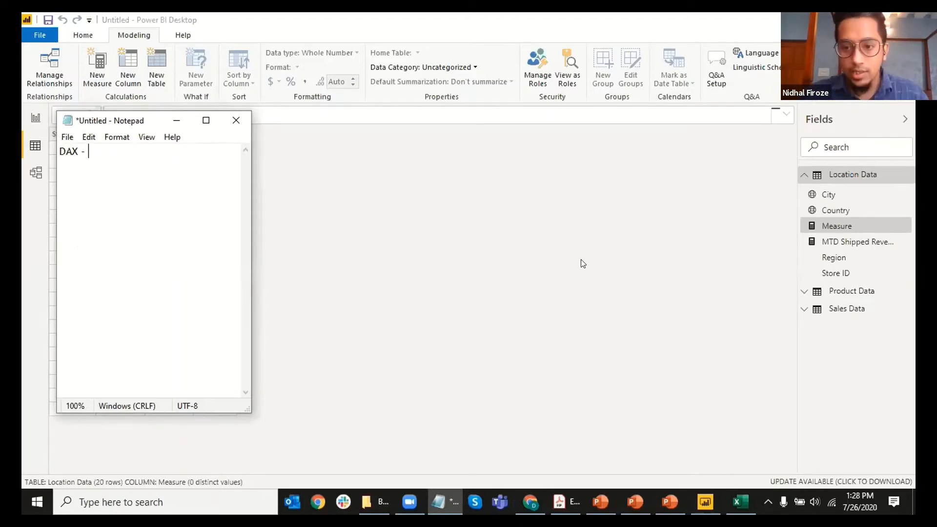
Step: Close Notepad without saving the note
left_click(236, 120)
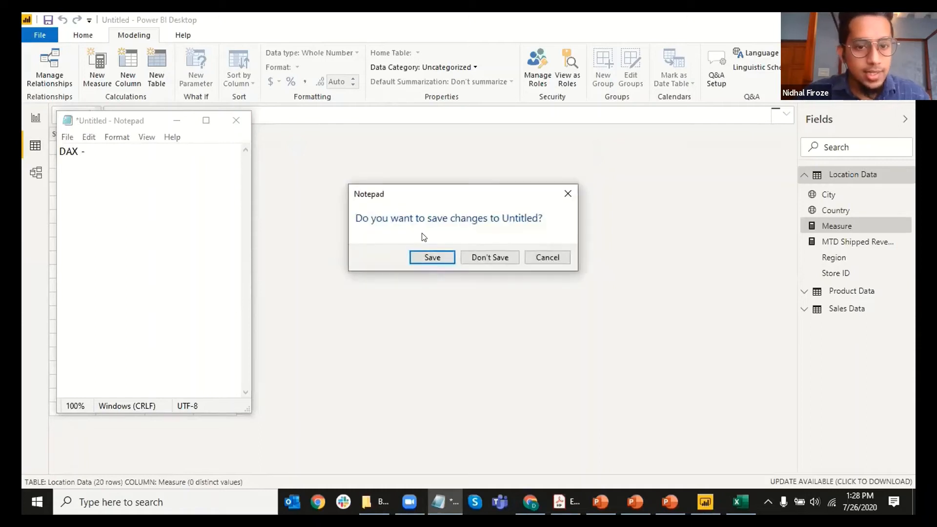
left_click(489, 257)
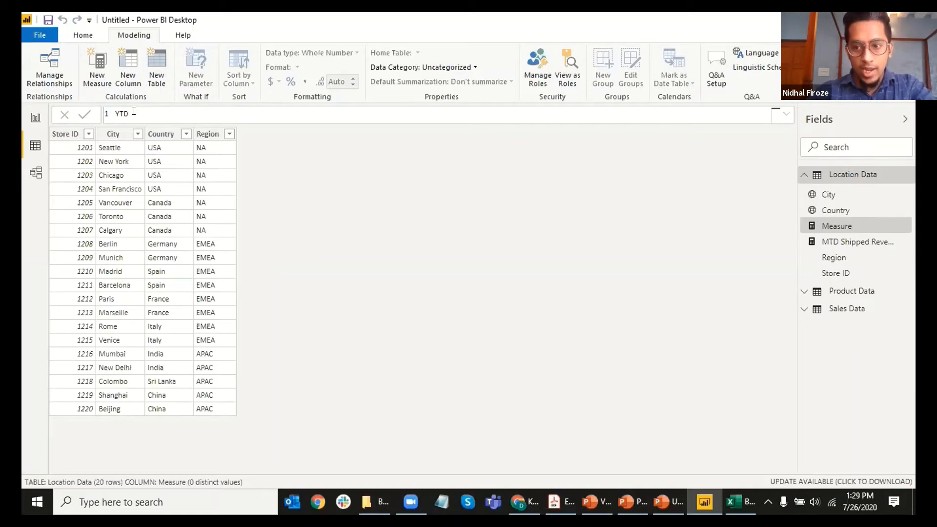
Step: Complete the measure name as 'YTD Ordered Revenue =', fixing the typos along the way
type("Ordere")
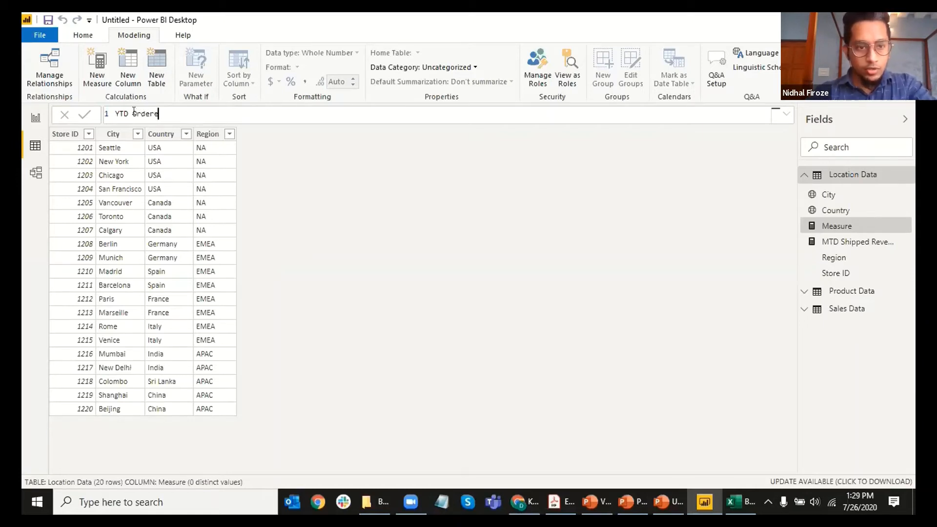
type("d REvenue")
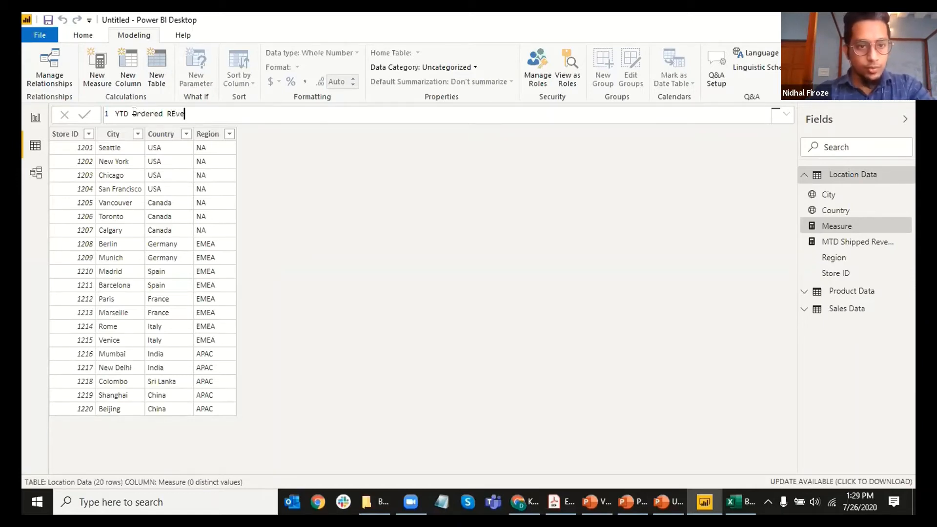
key("BackSpace")
key("BackSpace")
key("BackSpace")
key("BackSpace")
key("BackSpace")
key("BackSpace")
type("eveneu")
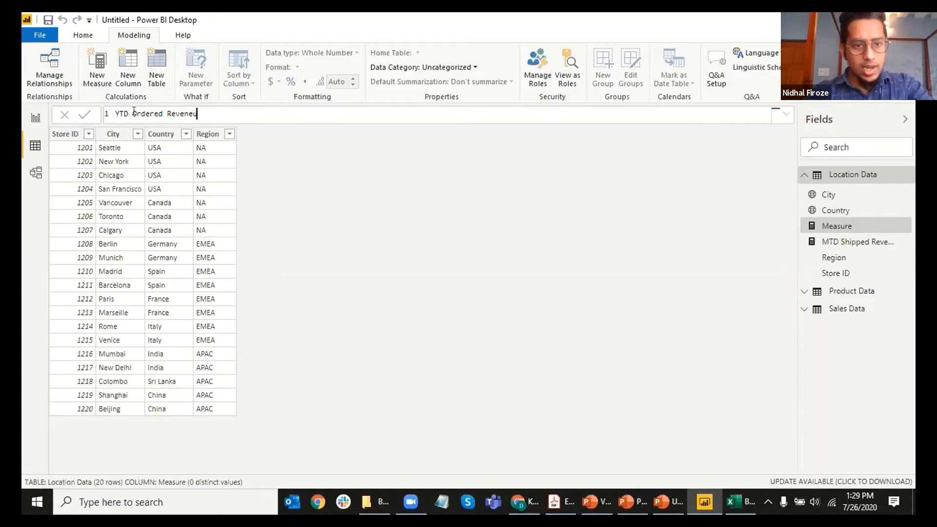
key("BackSpace")
key("BackSpace")
type("ue")
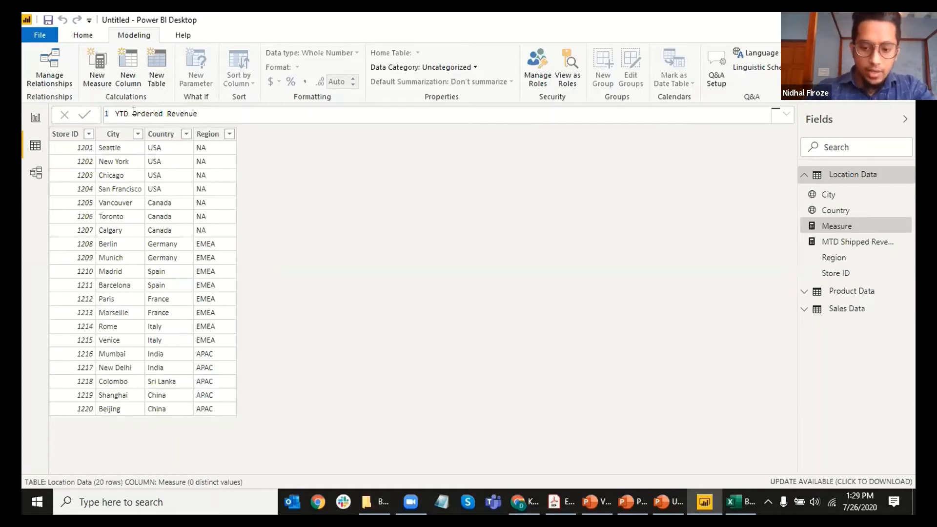
type(" =")
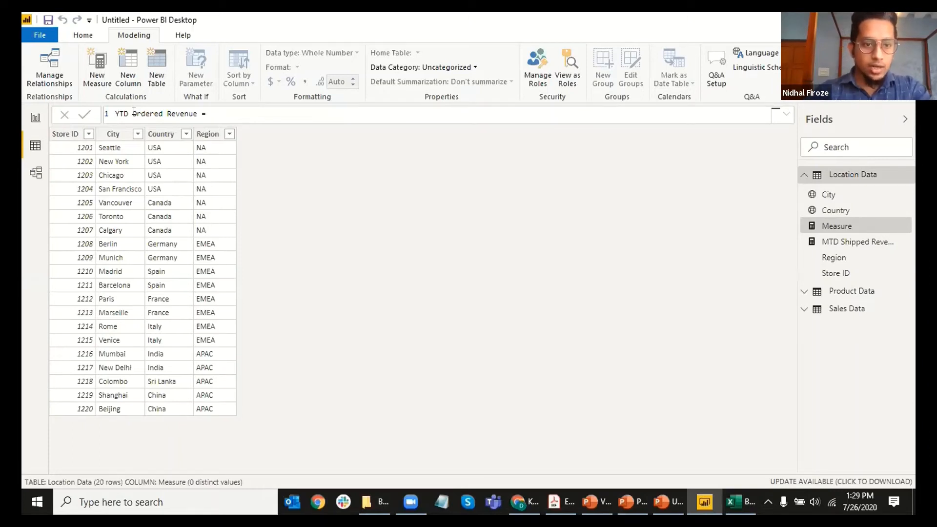
type("s")
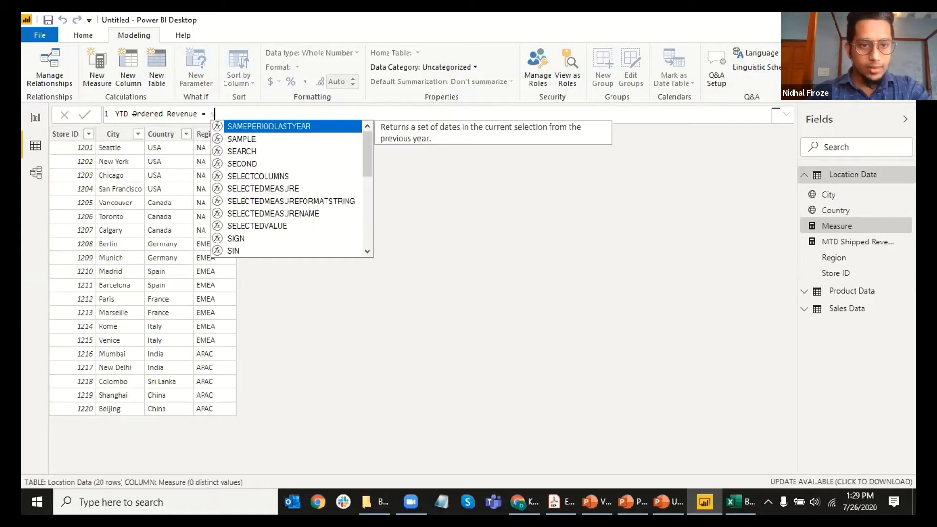
key("BackSpace")
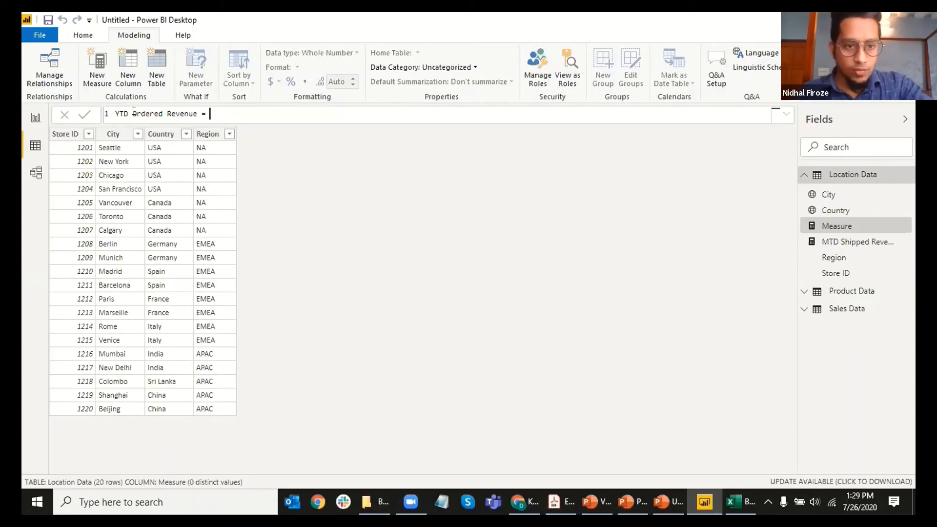
Step: Compare the quarter-to-date and year-to-date total functions after typing 'tot', then remove the inserted TOTALYTD
type("tot")
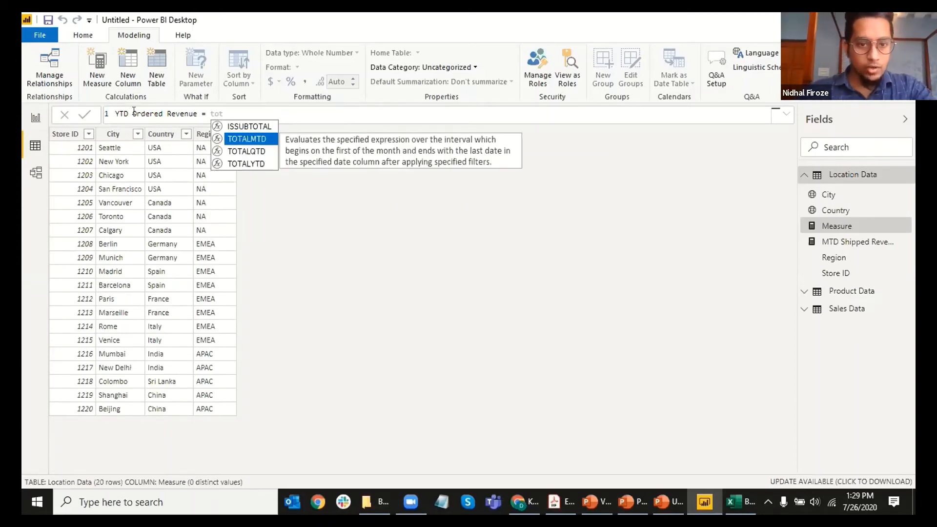
left_click(252, 149)
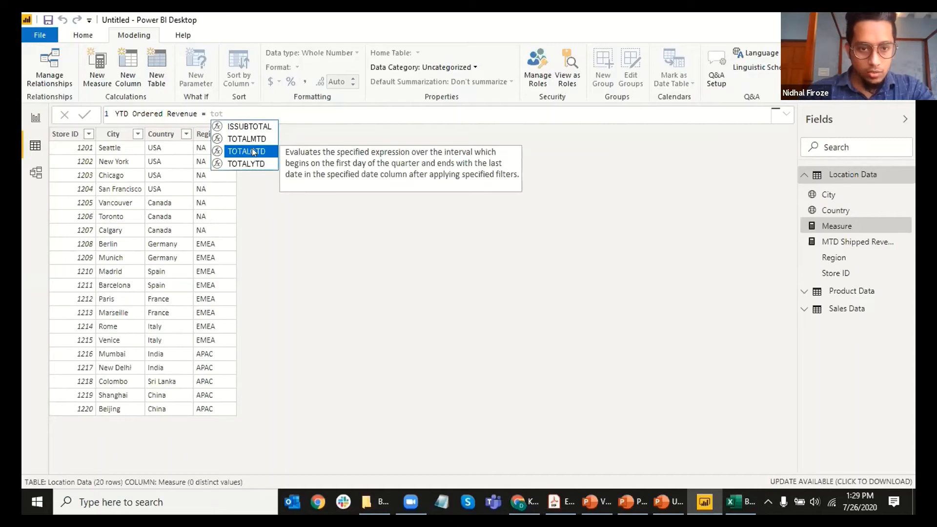
left_click(254, 163)
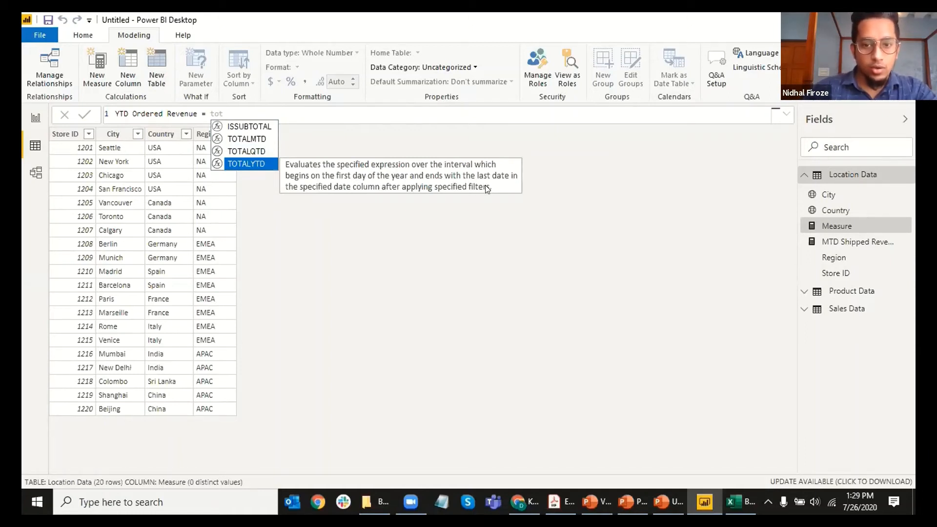
left_click(247, 164)
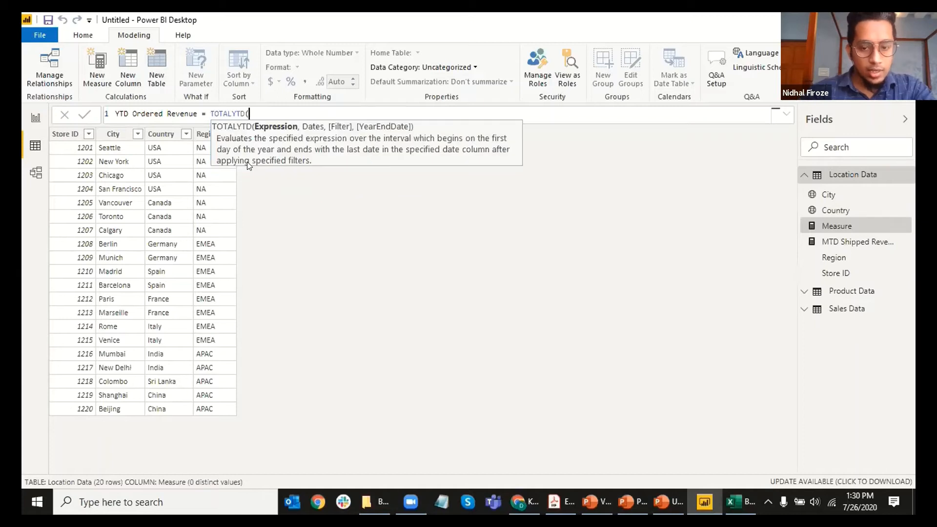
key("BackSpace")
key("BackSpace")
key("BackSpace")
key("BackSpace")
key("BackSpace")
key("BackSpace")
key("BackSpace")
key("BackSpace")
Step: Retype 'total' and insert TOTALYTD from the suggestions, giving 'TOTALYTD('
type("t")
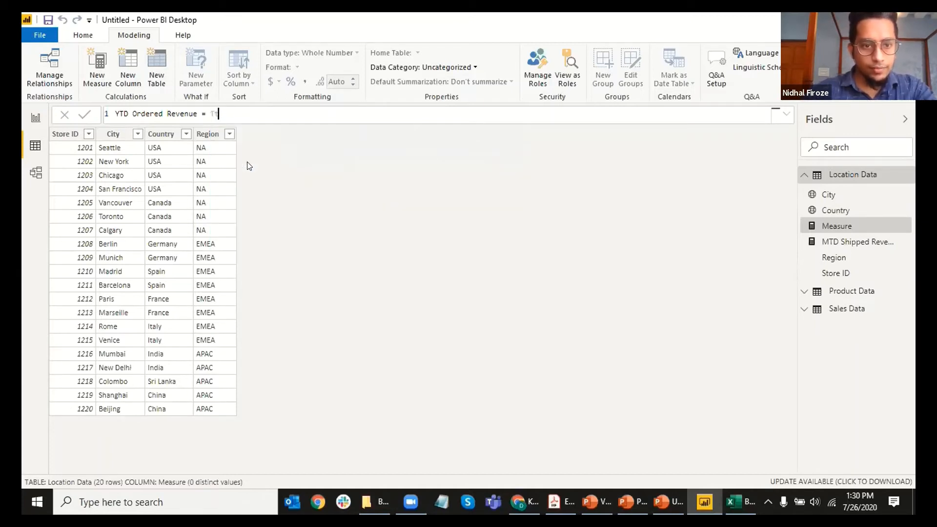
key("BackSpace")
key("BackSpace")
type("total")
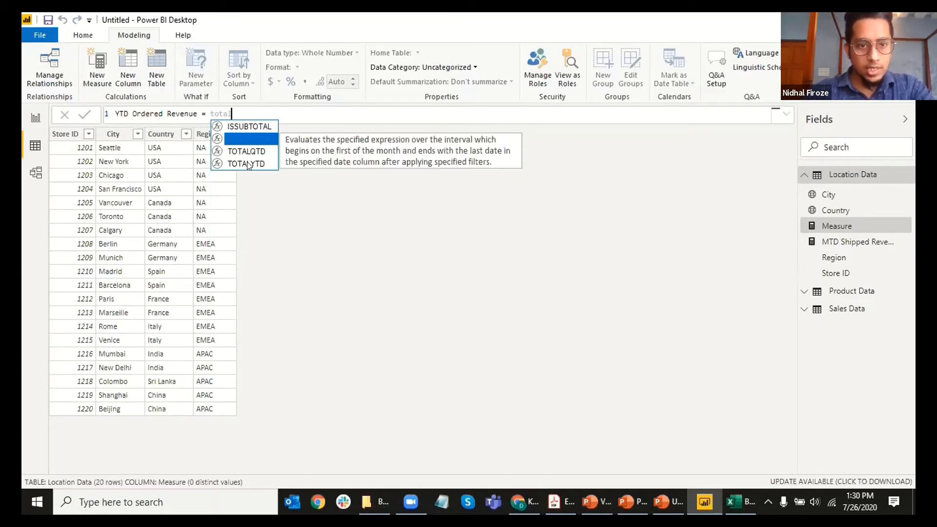
left_click(254, 162)
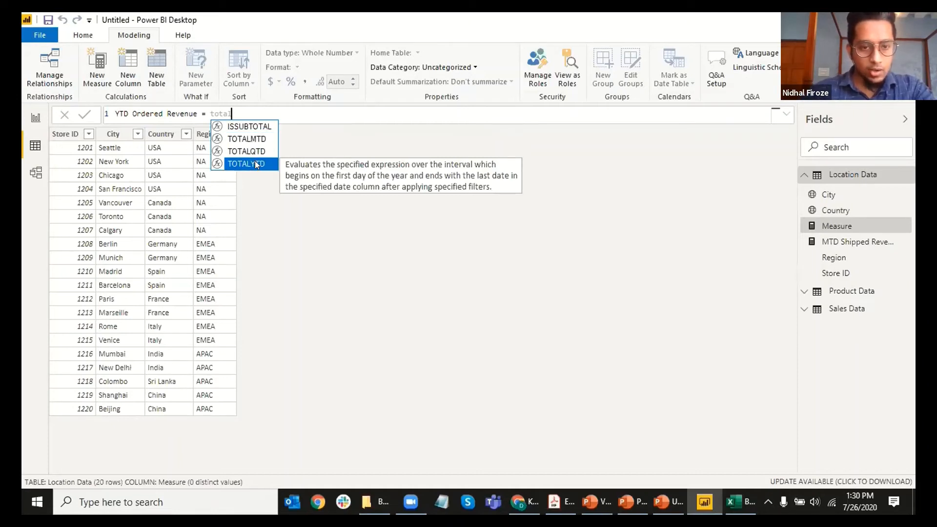
key("Up")
key("Up")
key("Up")
key("Down")
key("Down")
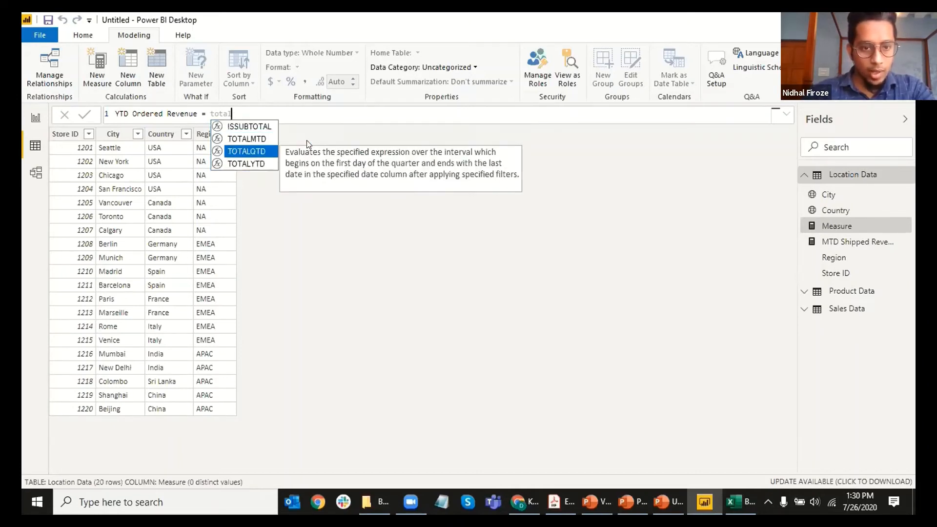
key("Down")
key("Up")
key("Up")
key("Down")
key("Down")
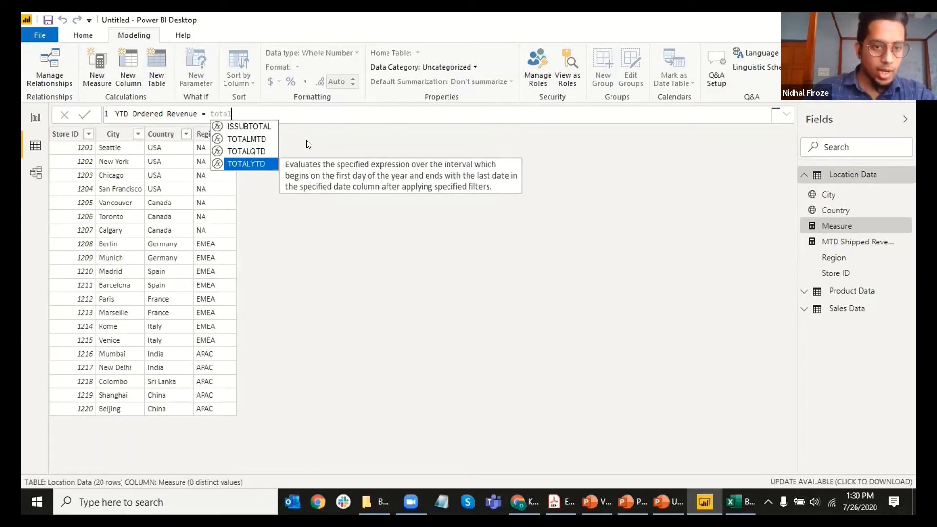
key("Tab")
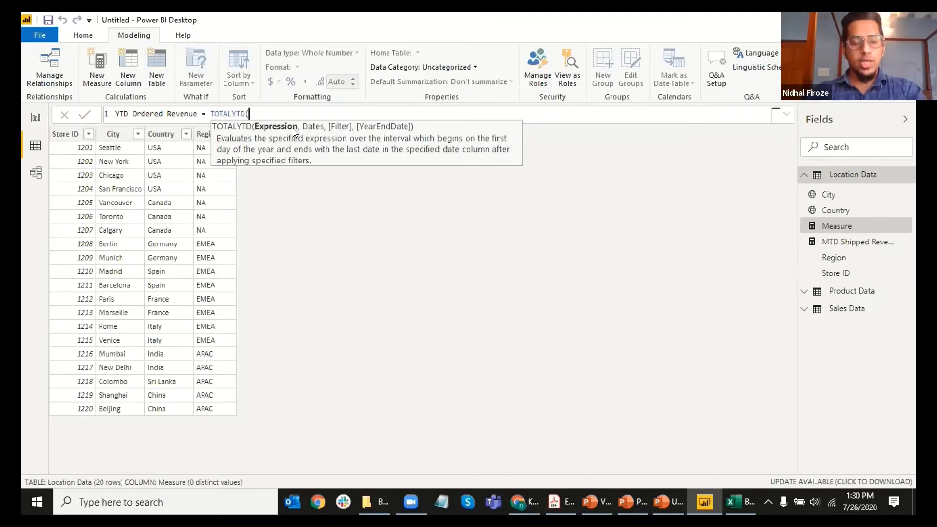
type("sum")
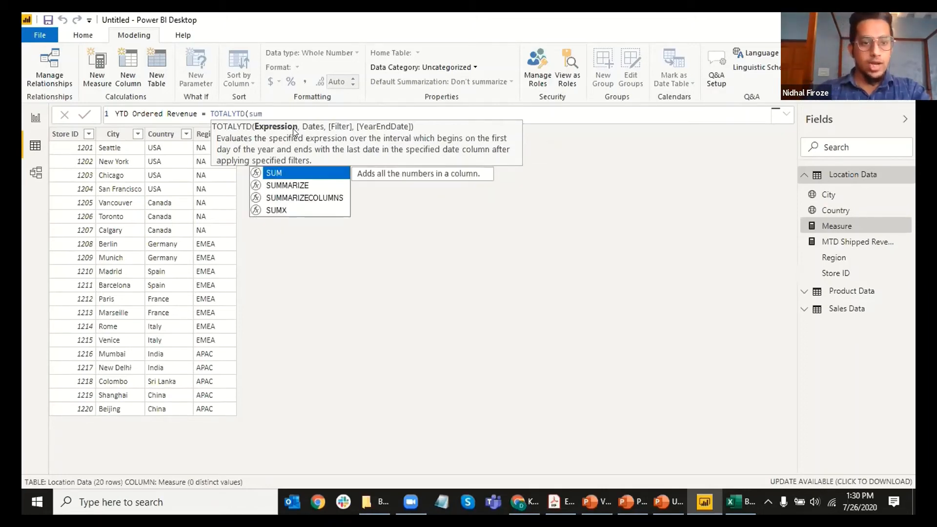
key("BackSpace")
key("BackSpace")
key("BackSpace")
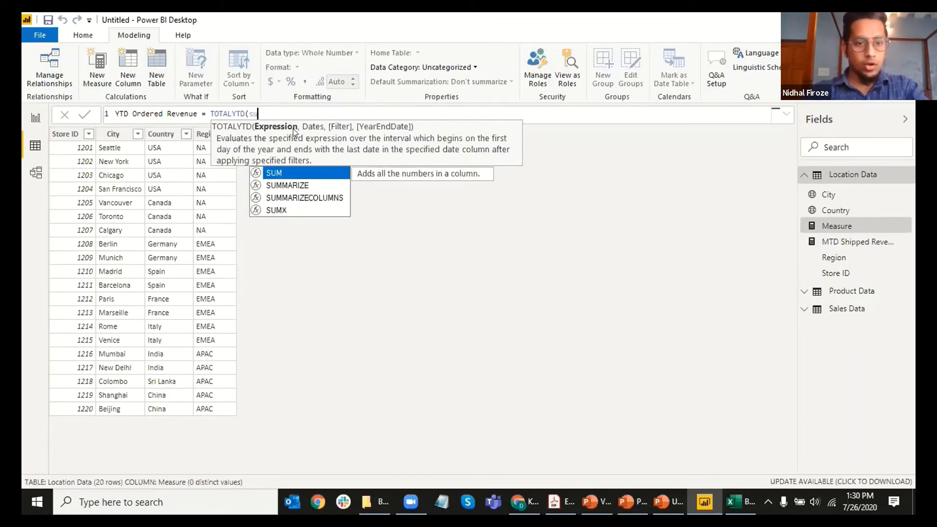
type("ave")
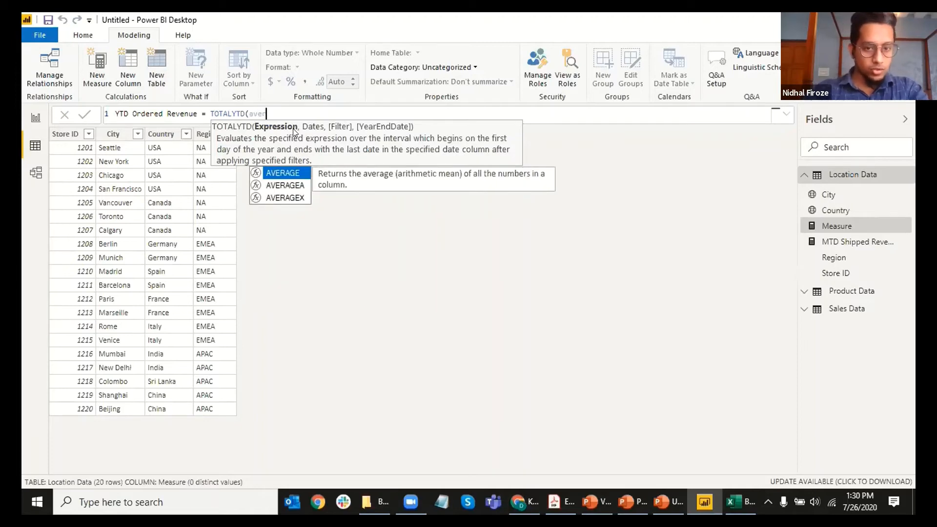
type("r")
key("BackSpace")
key("BackSpace")
key("BackSpace")
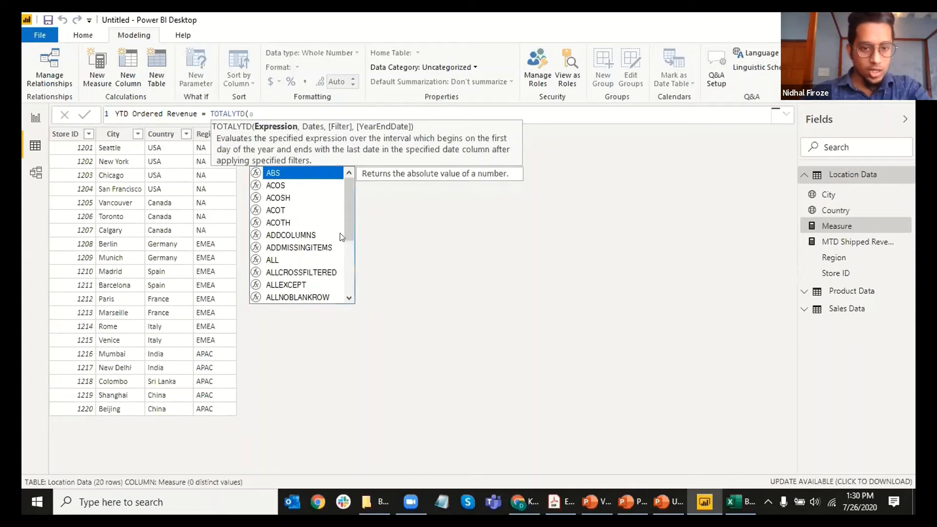
left_click(307, 236)
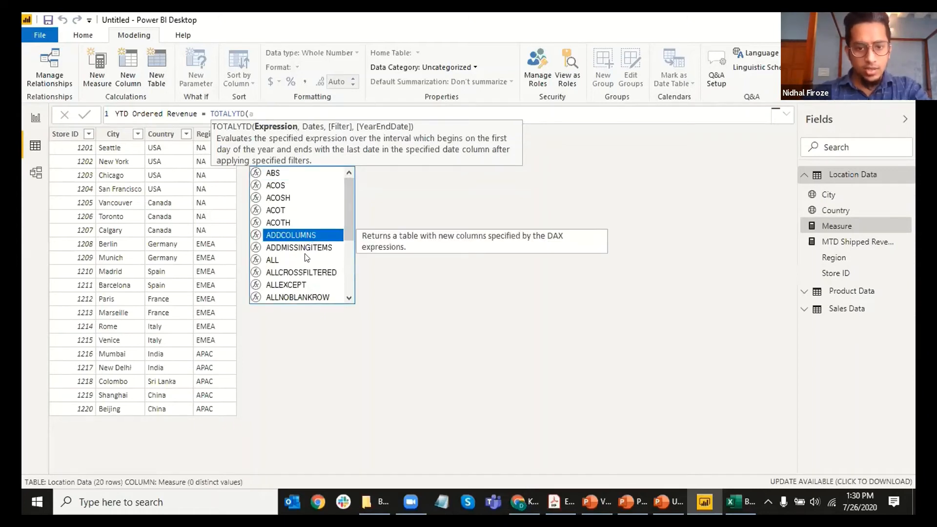
left_click(306, 257)
left_click(318, 284)
scroll(321, 266, "down", 2)
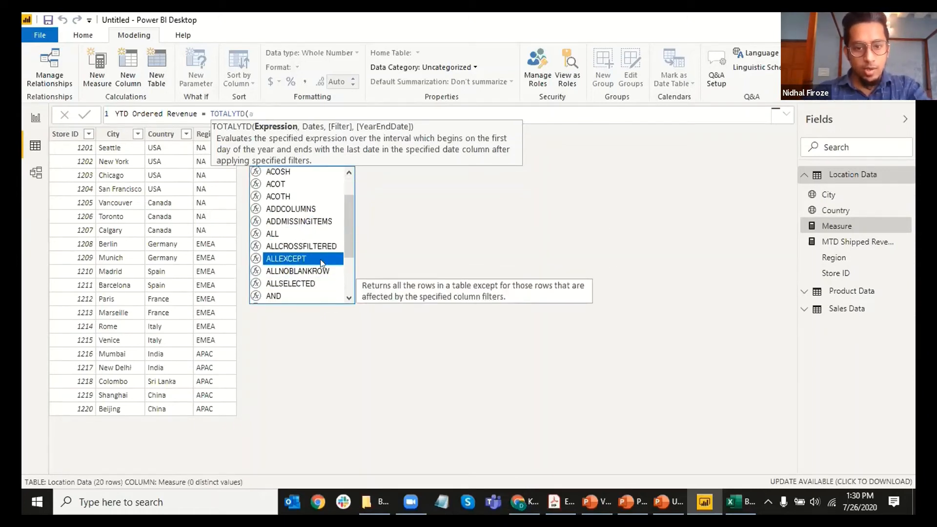
scroll(328, 248, "up", 2)
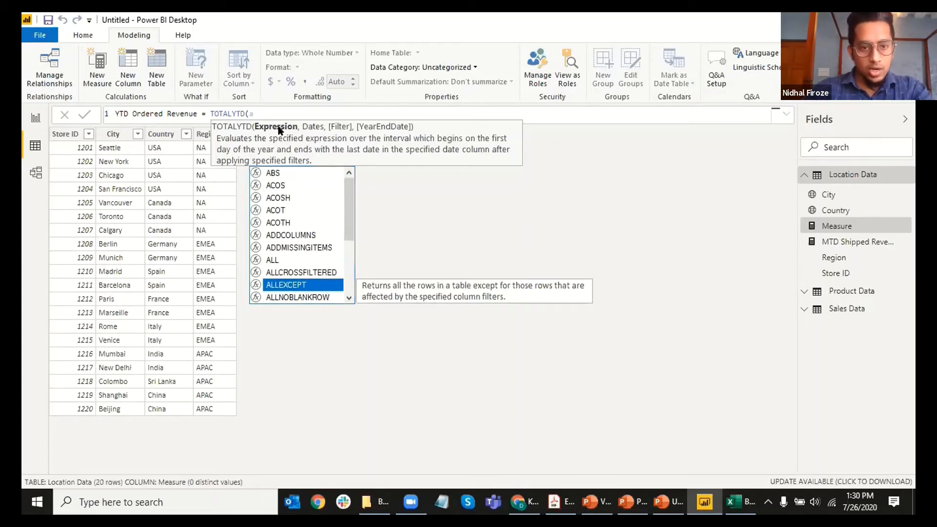
key("BackSpace")
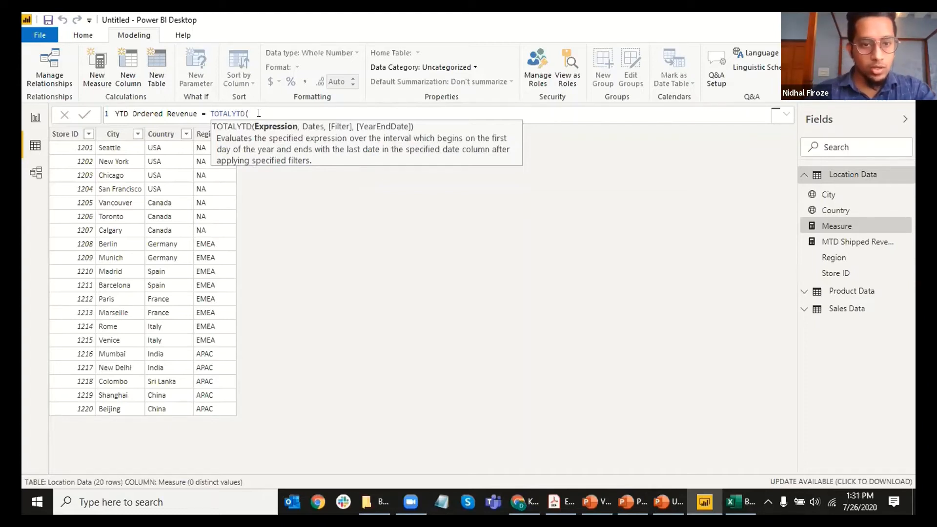
Step: Enter SUM( inside TOTALYTD, correcting the mistyped text first
type("SUM(")
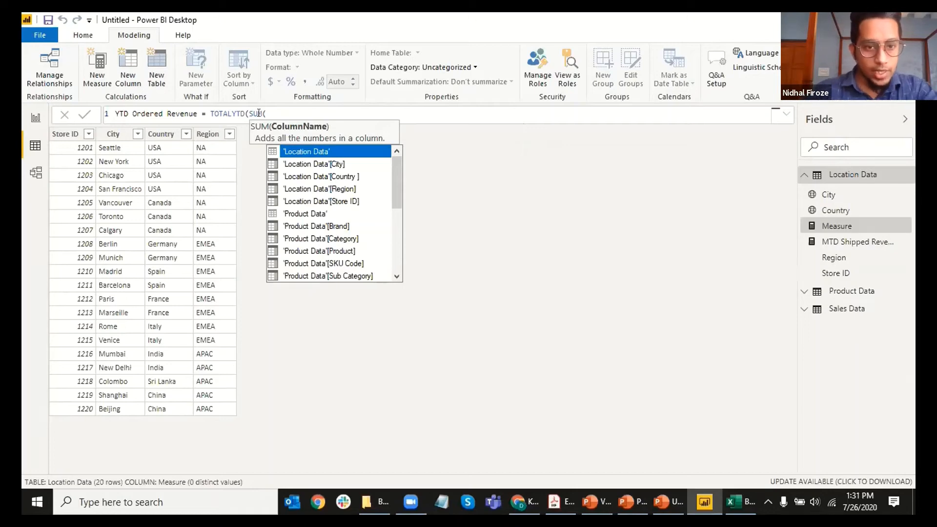
type("ord")
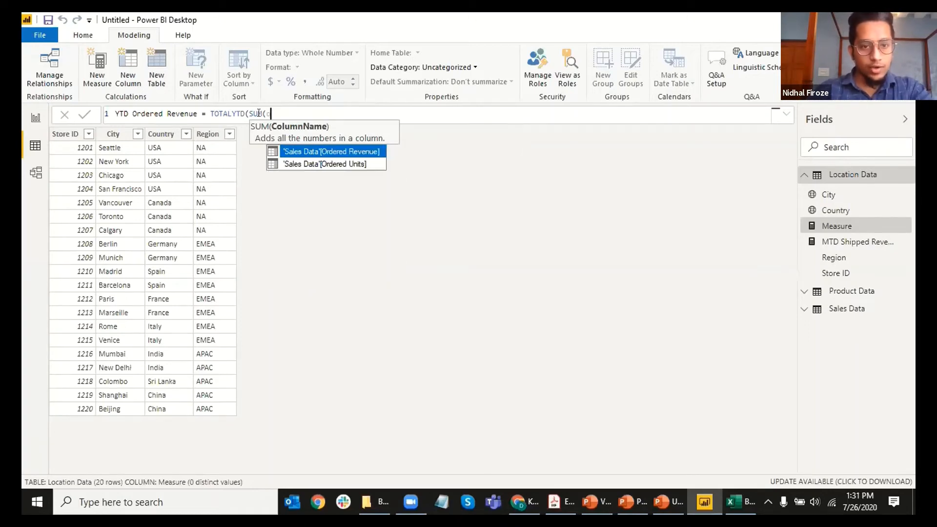
type("ered")
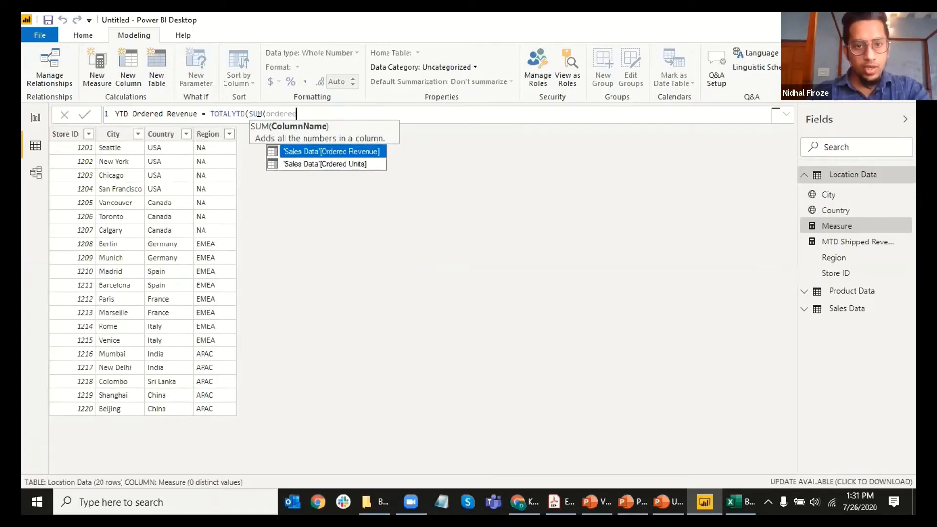
key("BackSpace")
key("BackSpace")
key("BackSpace")
key("BackSpace")
key("BackSpace")
key("BackSpace")
key("BackSpace")
key("BackSpace")
key("BackSpace")
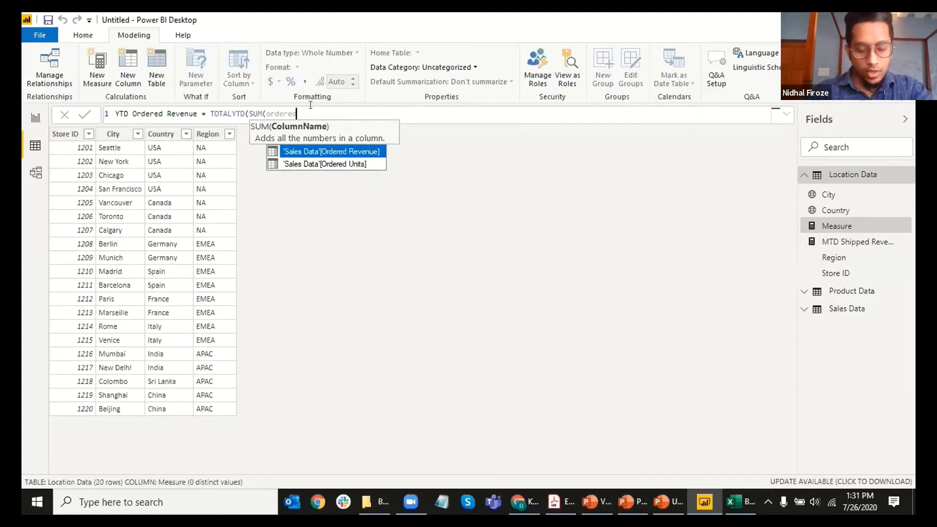
key("BackSpace")
key("BackSpace")
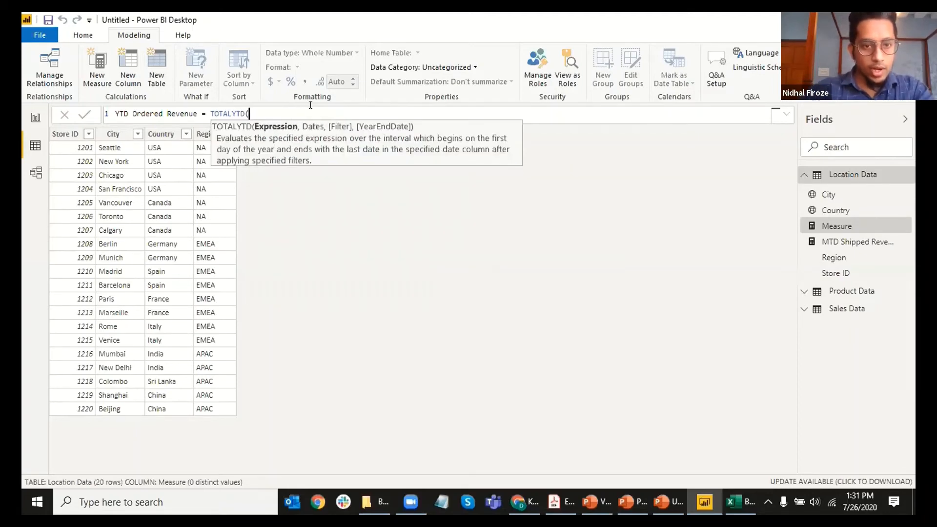
type("sum")
key("Down")
key("Down")
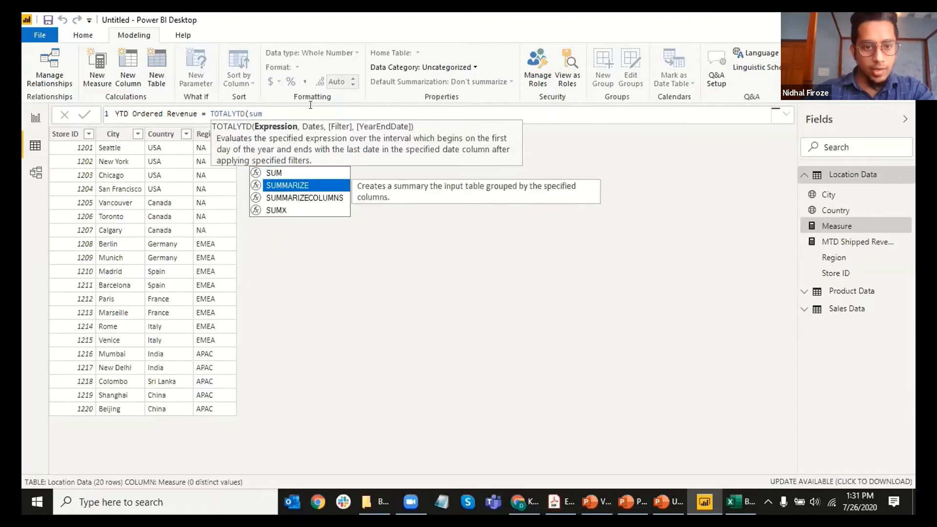
key("Up")
key("Up")
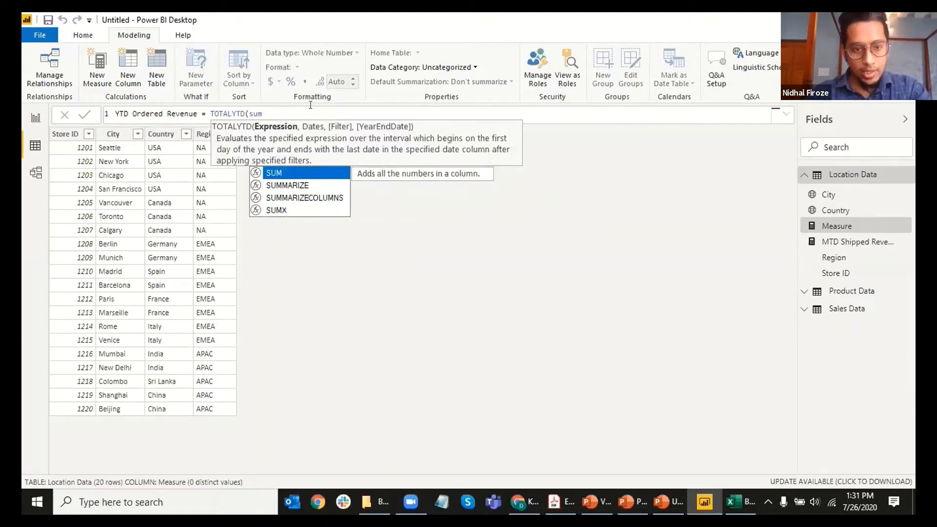
key("Tab")
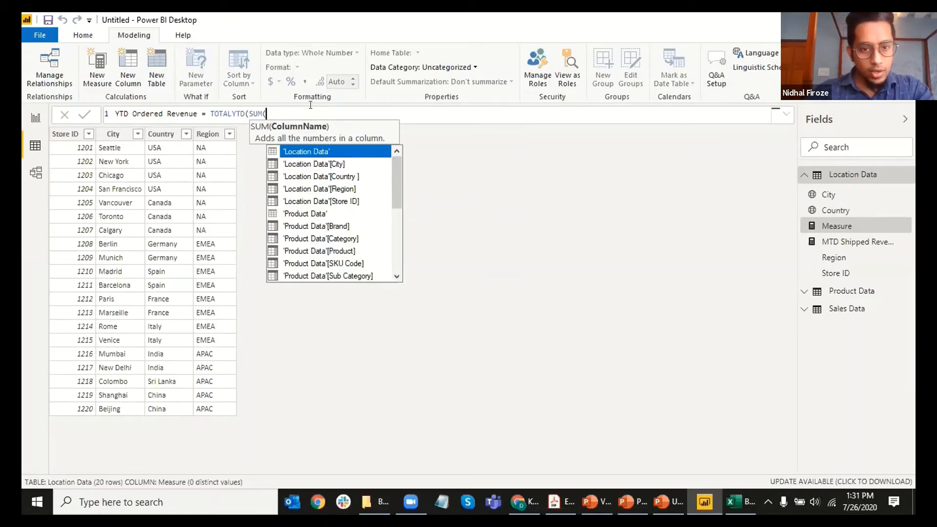
Step: Fill SUM with the 'Sales Data'[Ordered Revenue] column and close its parenthesis
key("Down")
key("Down")
key("Down")
key("Down")
key("Down")
key("Down")
key("Down")
key("Down")
key("Down")
key("Down")
key("Down")
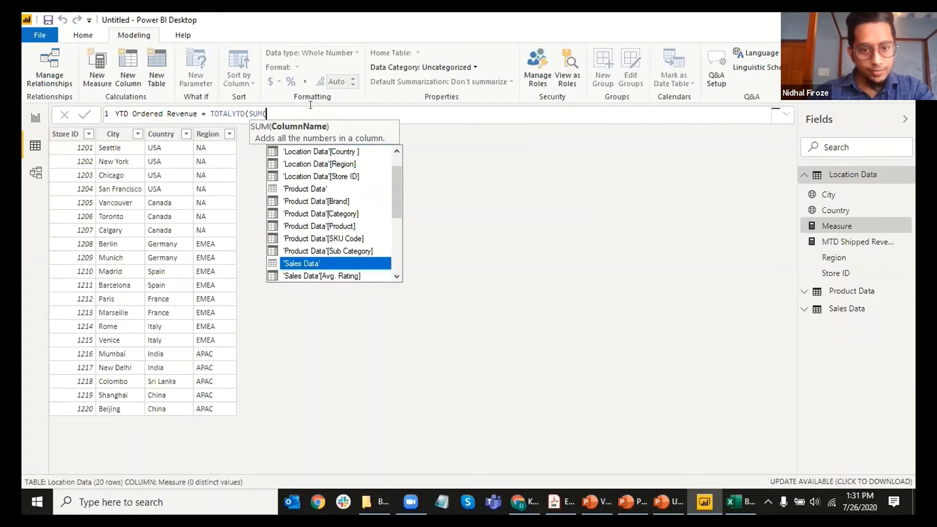
key("Up")
key("Up")
key("Up")
key("Up")
key("Up")
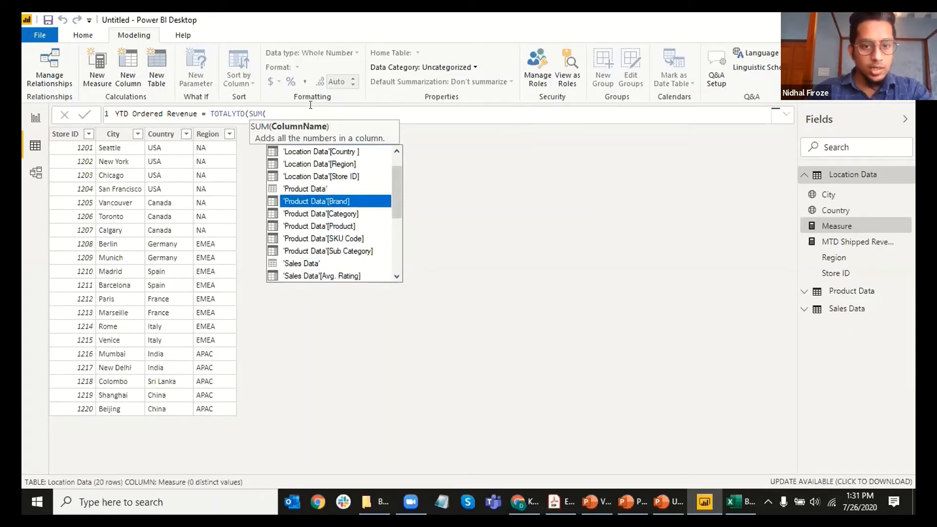
key("Up")
key("Up")
key("Up")
key("Up")
key("Up")
key("Up")
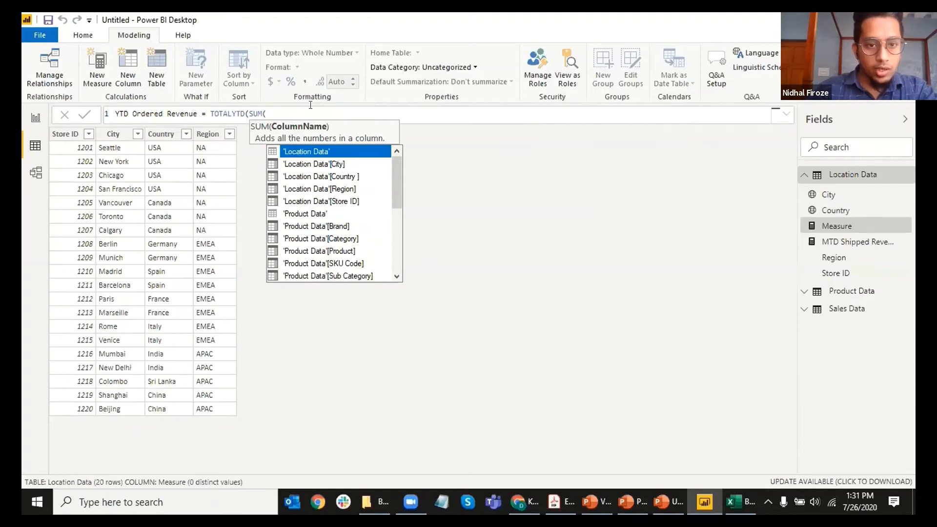
type("ordered")
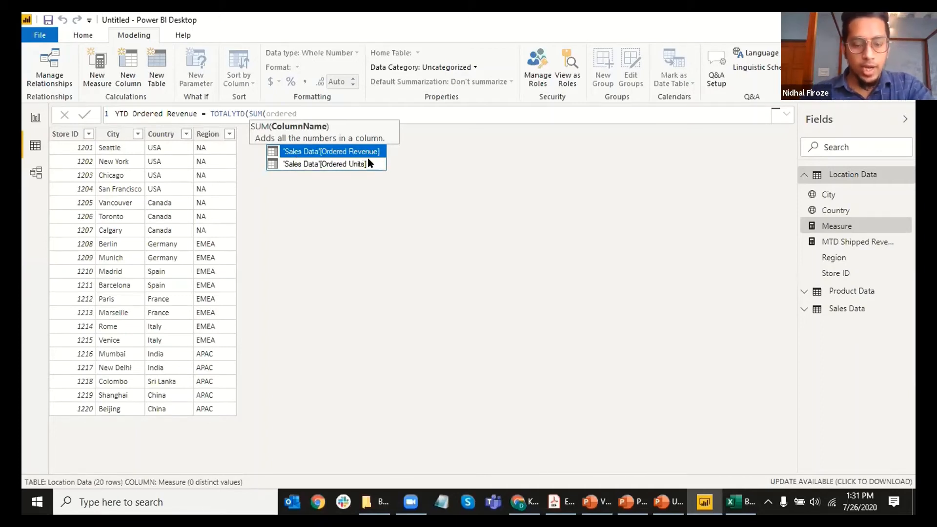
key("Tab")
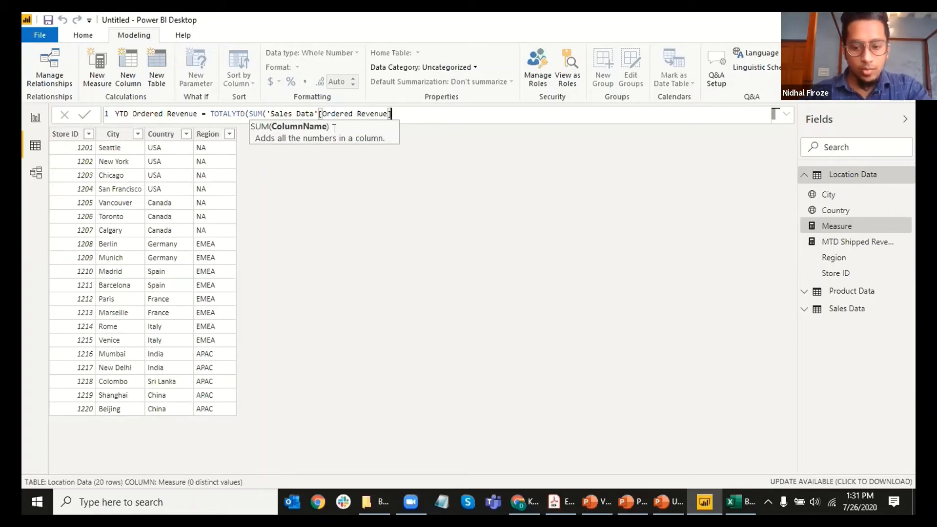
type(")")
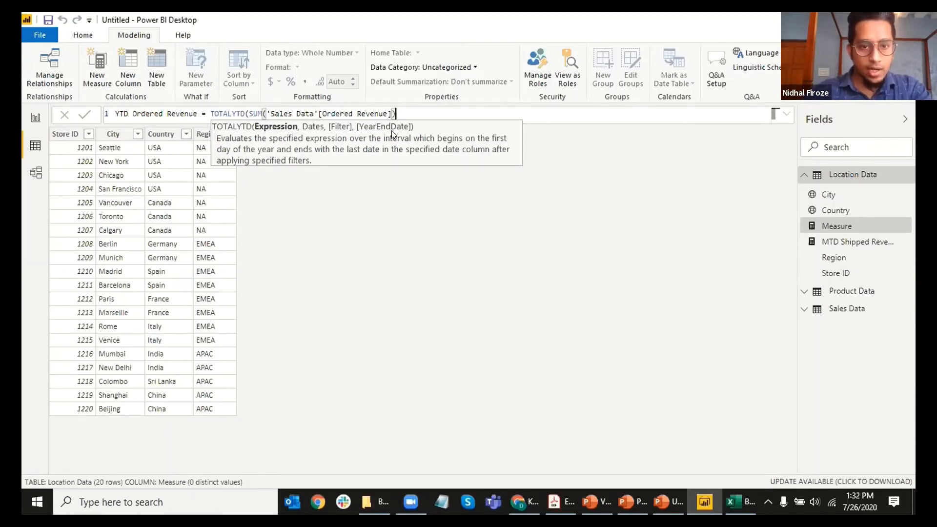
Step: Add 'Sales Data'[Purchase Date].[Date] as the dates argument, close the formula and commit it
type(",")
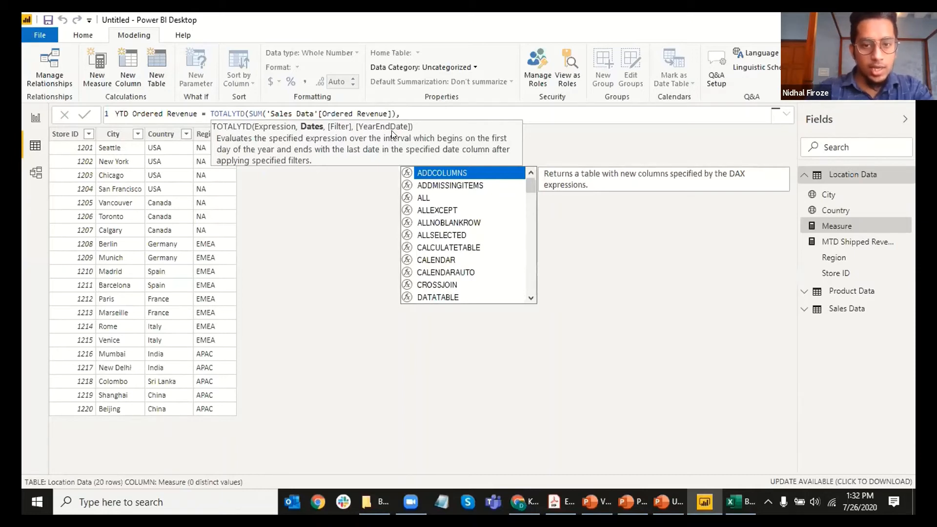
type("date")
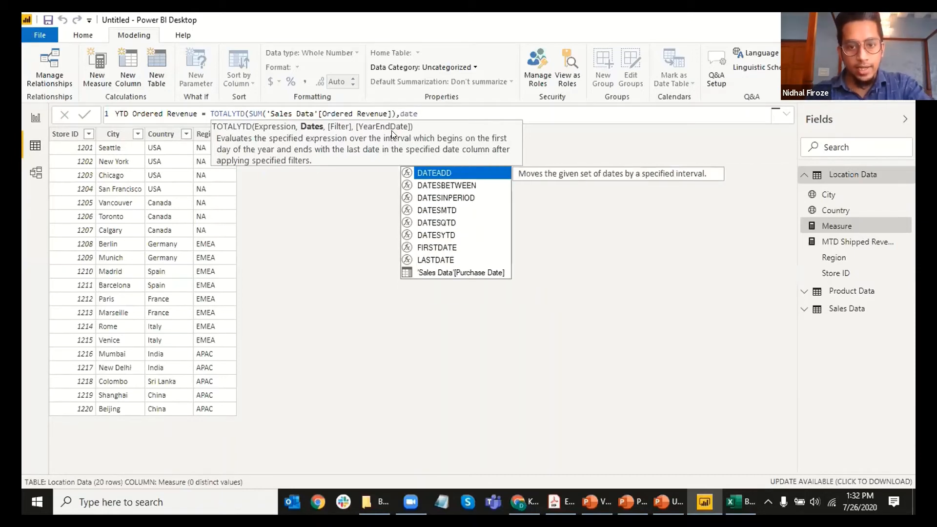
key("Down")
key("Down")
key("Down")
key("Down")
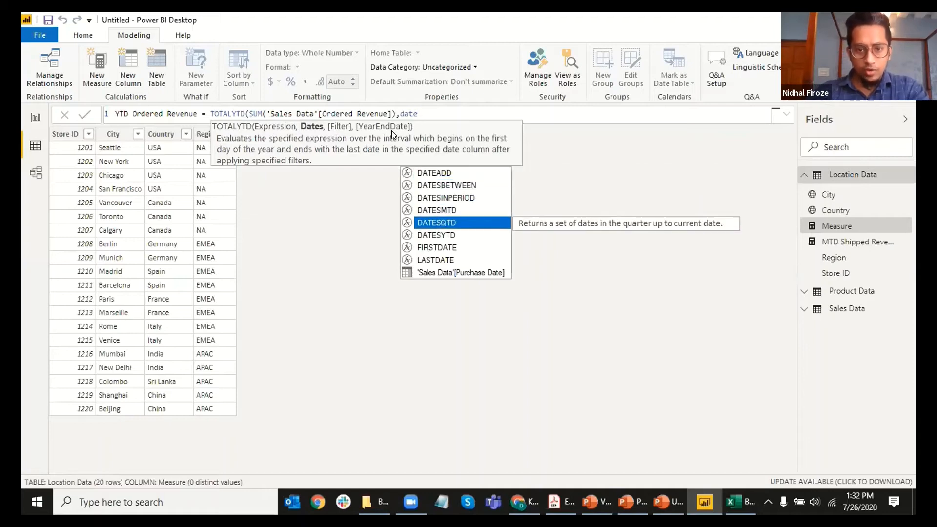
key("Up")
key("Down")
key("Down")
key("Down")
key("Down")
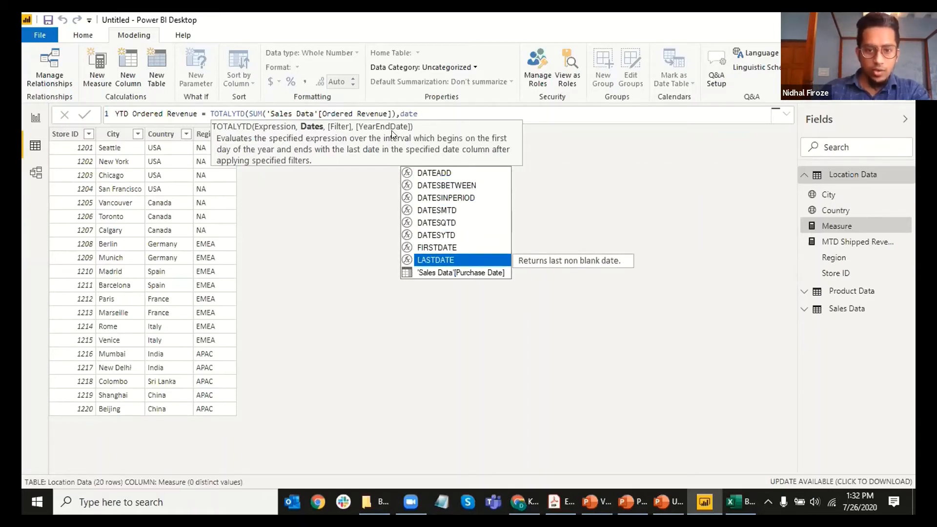
key("Down")
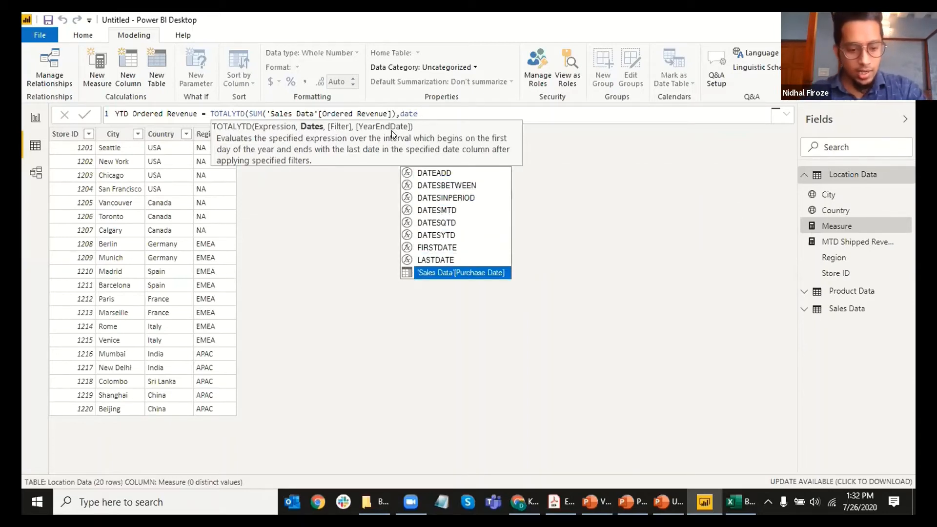
key("Tab")
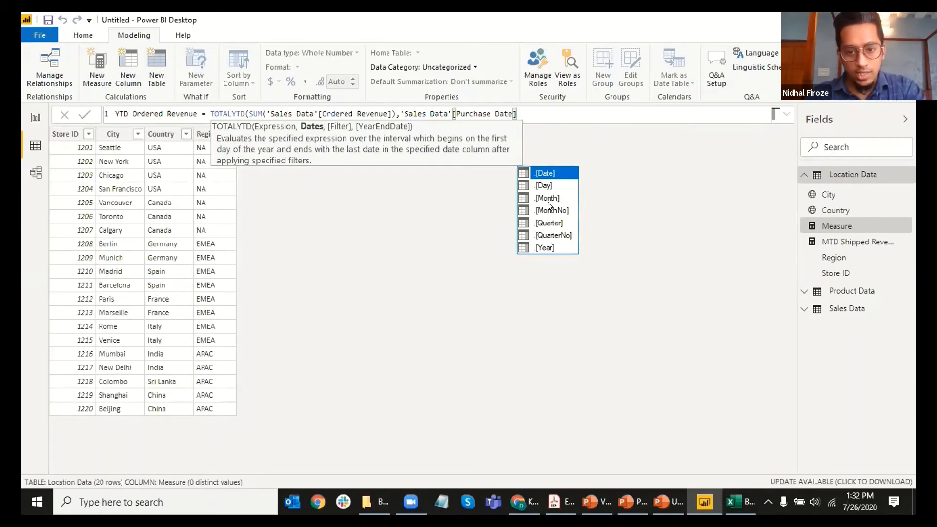
left_click(544, 172)
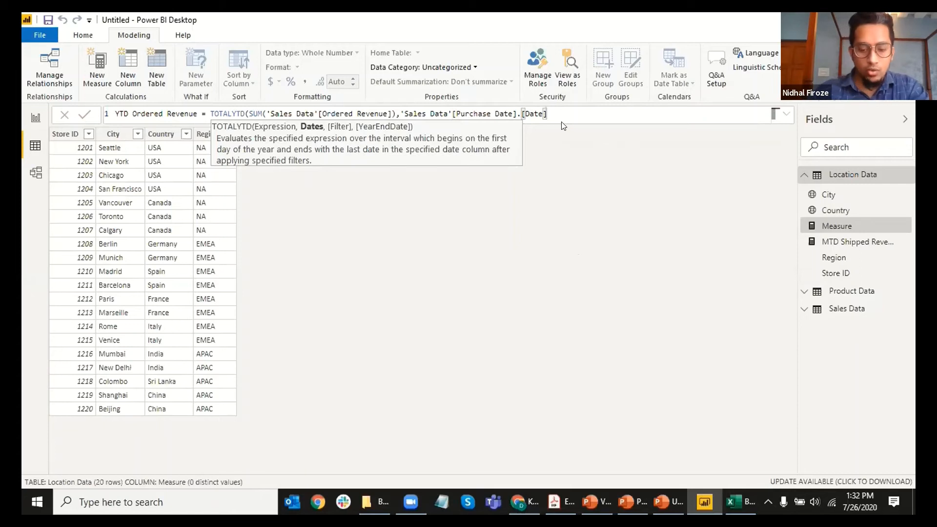
type(")")
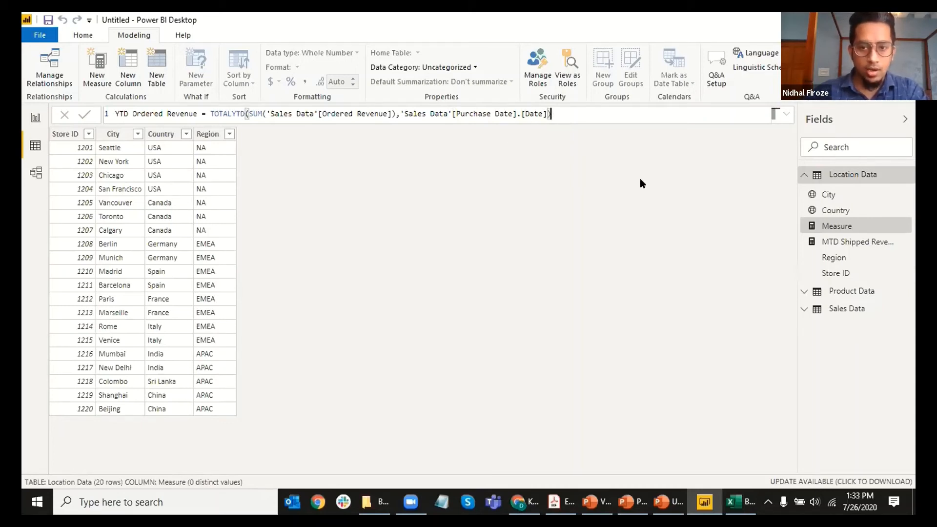
key("Return")
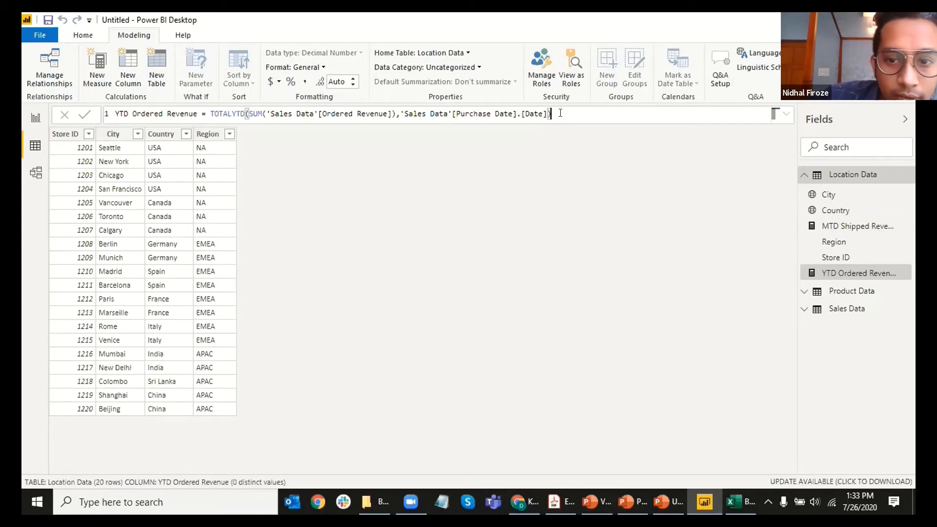
Step: Set the MTD Shipped Revenue measure's home table to Sales Data
left_click(857, 226)
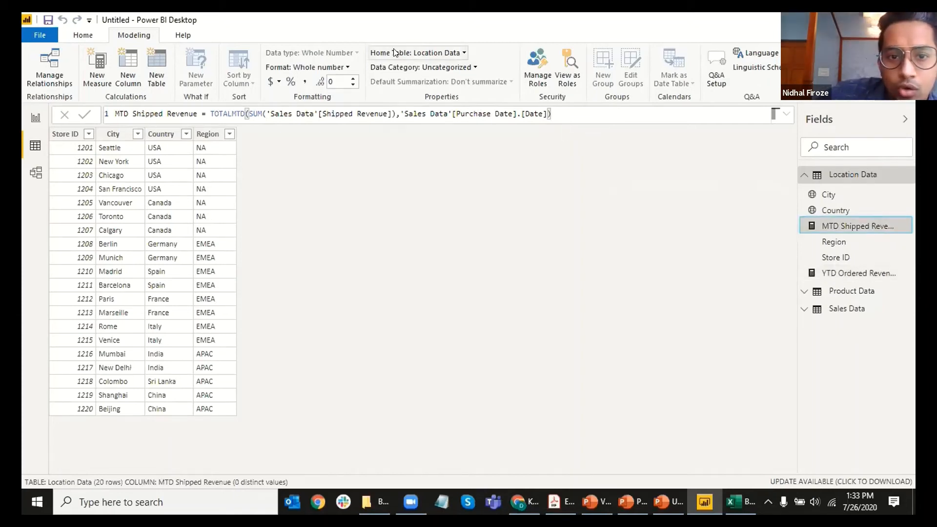
left_click(420, 56)
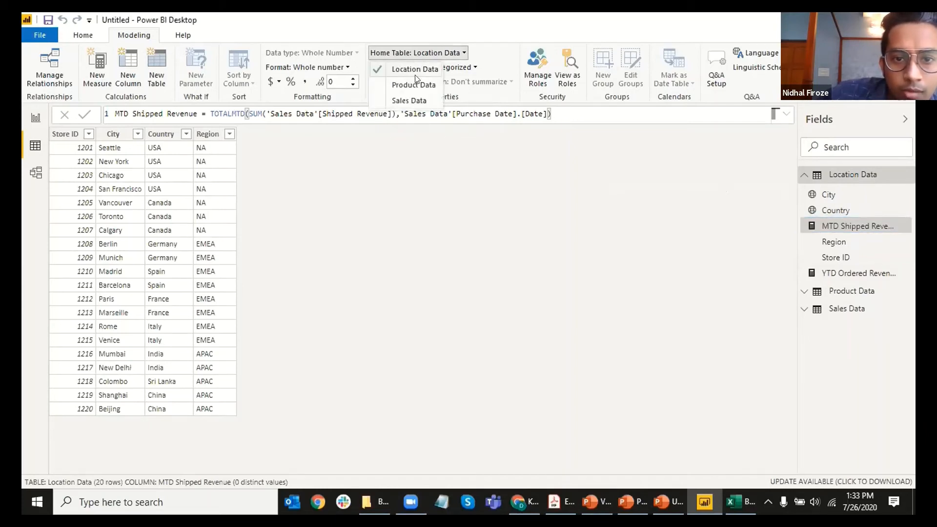
left_click(416, 101)
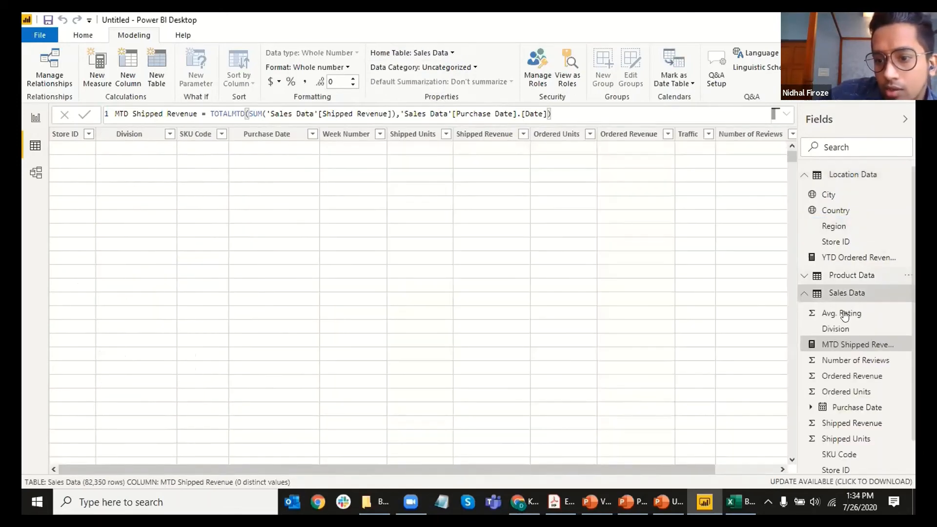
Step: Set YTD Ordered Revenue's home table to Sales Data and show Sales Data's rows
scroll(833, 310, "down", 1)
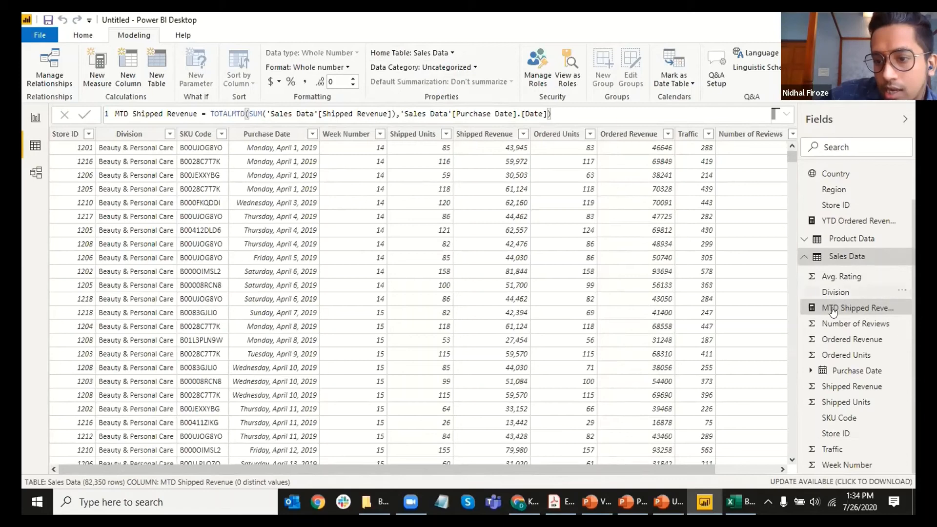
scroll(854, 262, "up", 1)
left_click(842, 258)
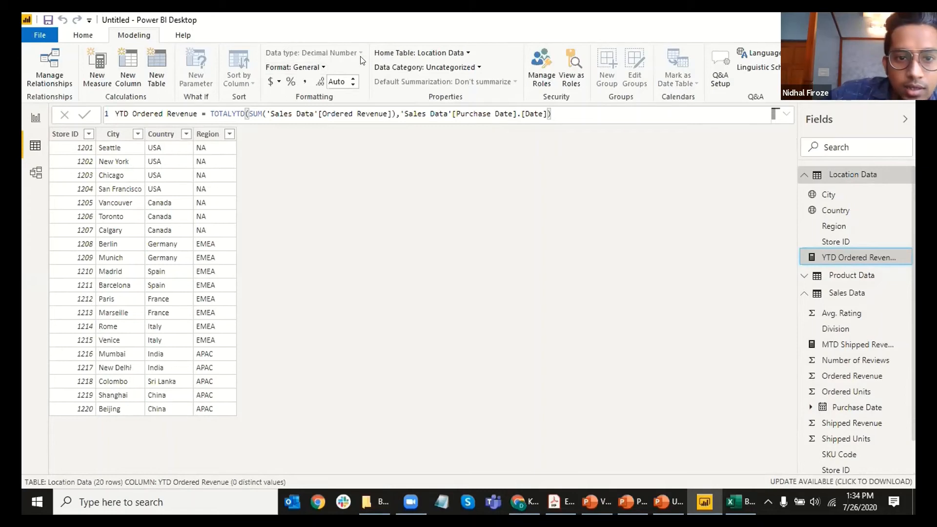
left_click(405, 53)
left_click(419, 100)
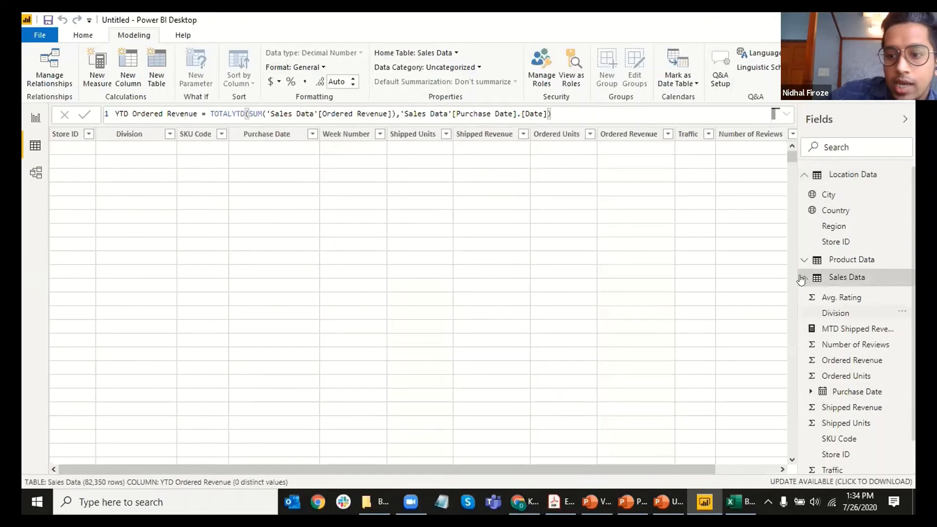
left_click(800, 279)
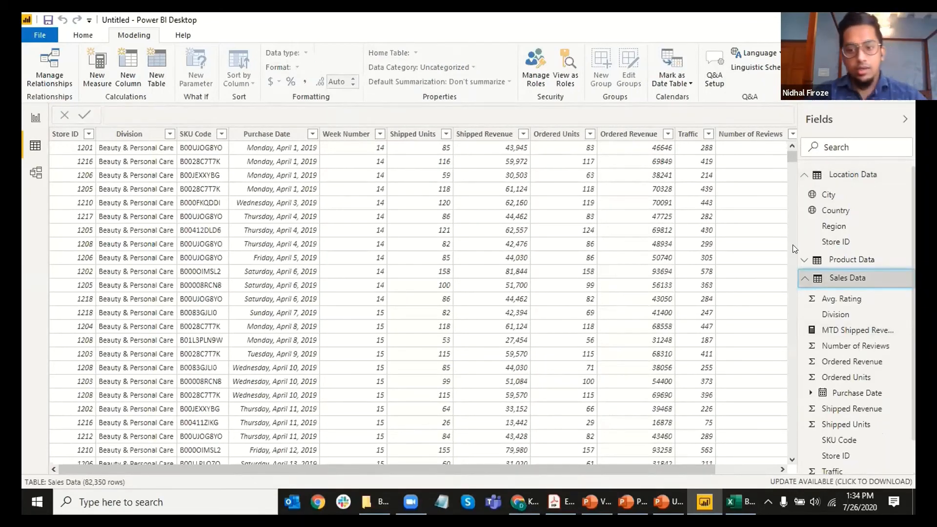
Step: Return MTD Shipped Revenue's home table to Location Data
left_click(840, 329)
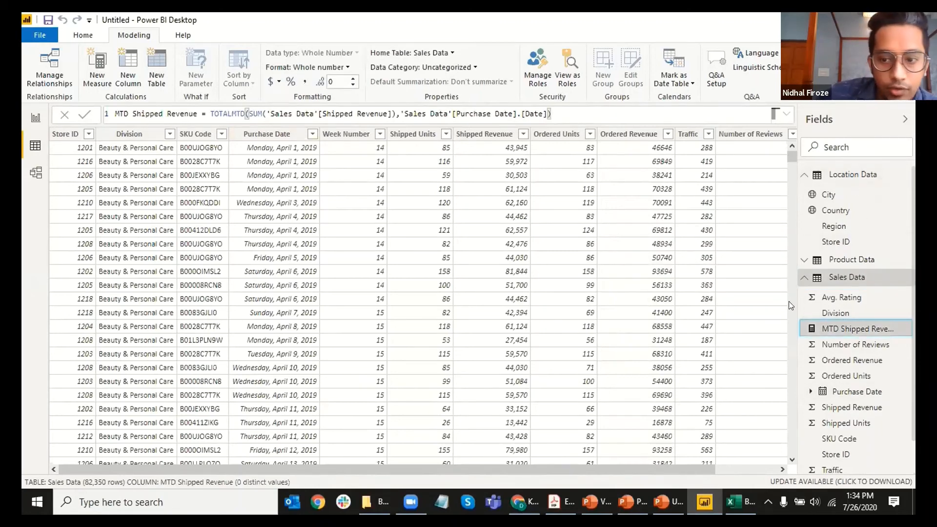
left_click(391, 53)
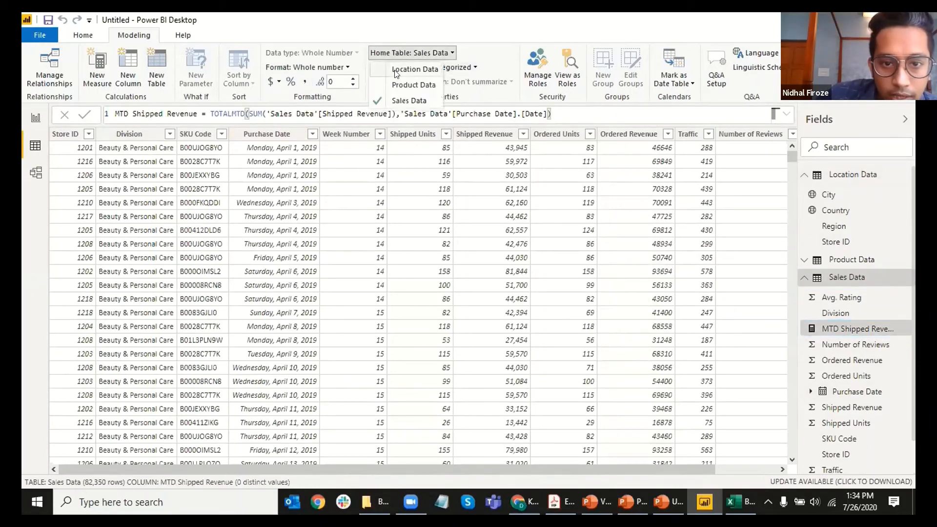
left_click(396, 70)
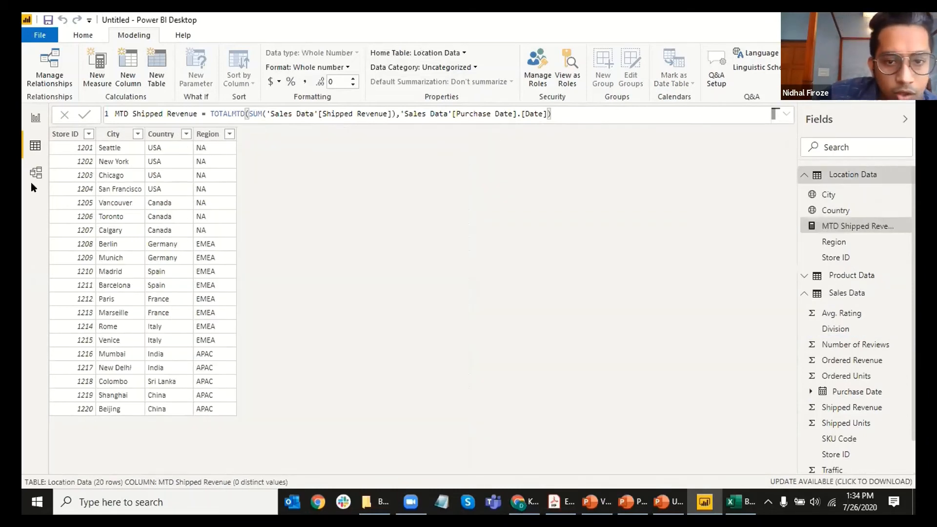
Step: Select MTD Shipped Revenue under Location Data and toggle between Report and Data views
left_click(863, 179)
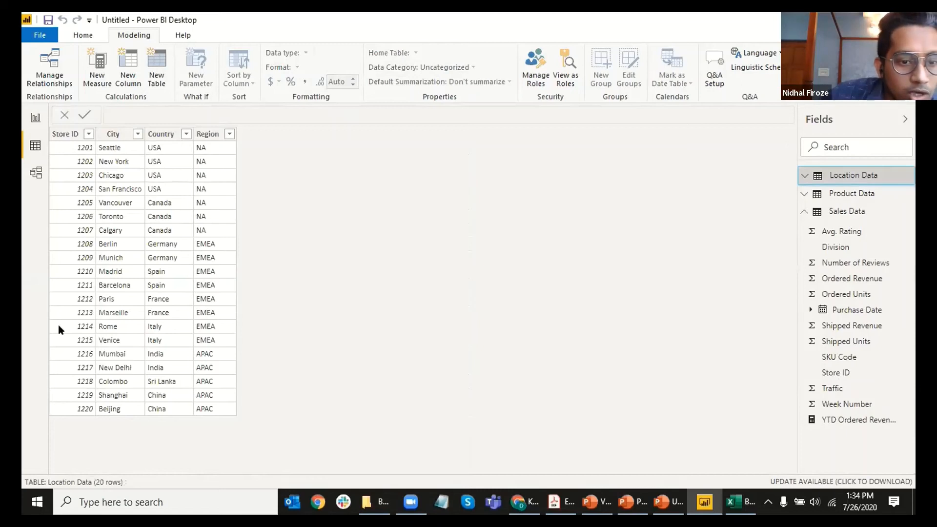
left_click(804, 175)
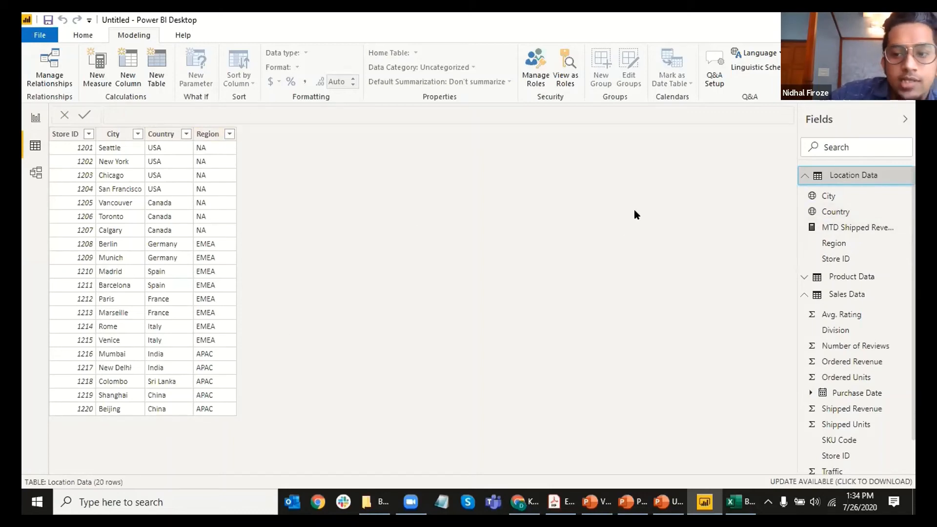
left_click(847, 227)
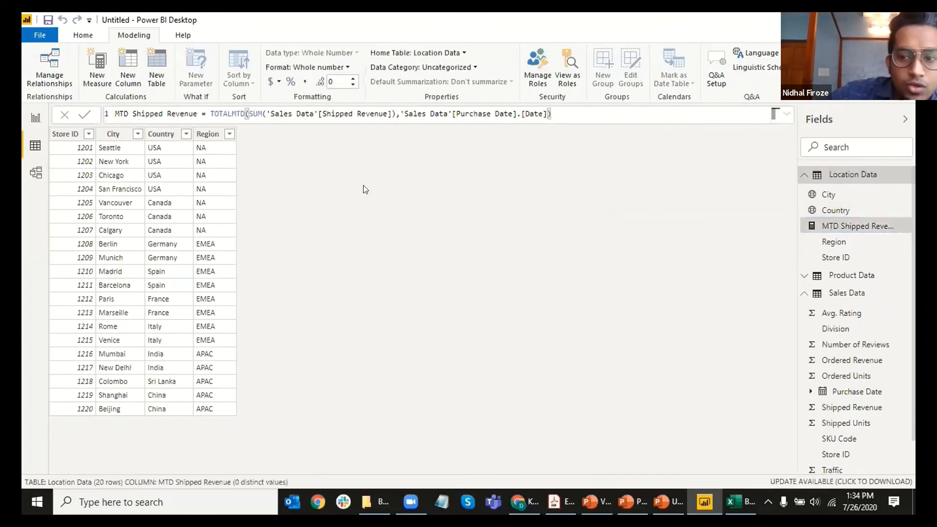
left_click(34, 118)
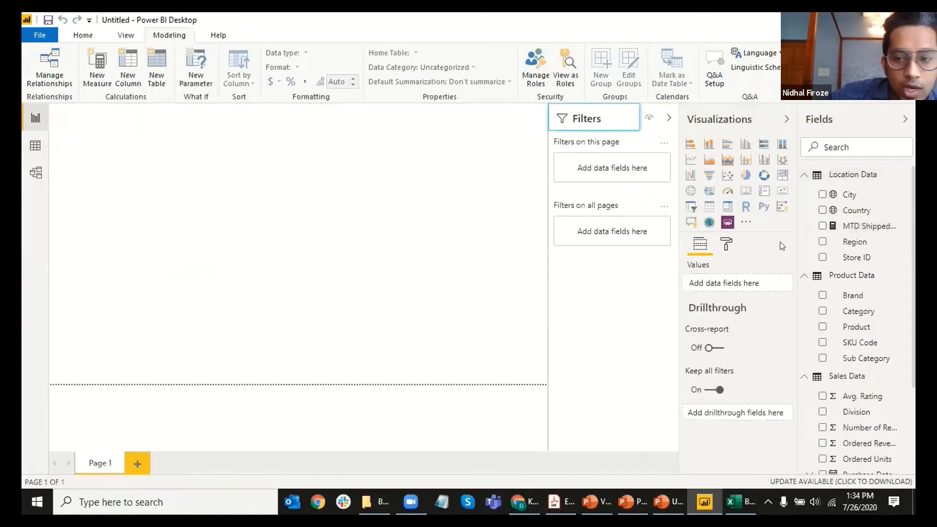
left_click(34, 145)
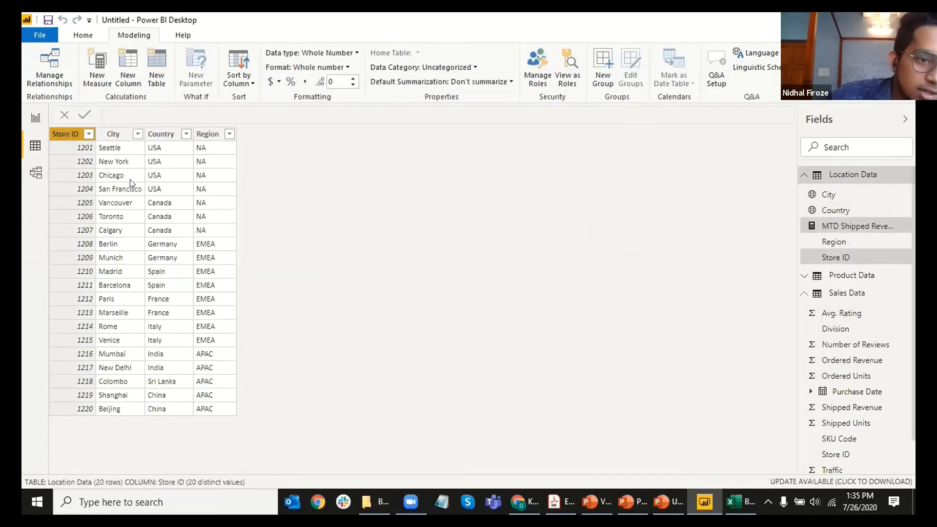
left_click(35, 118)
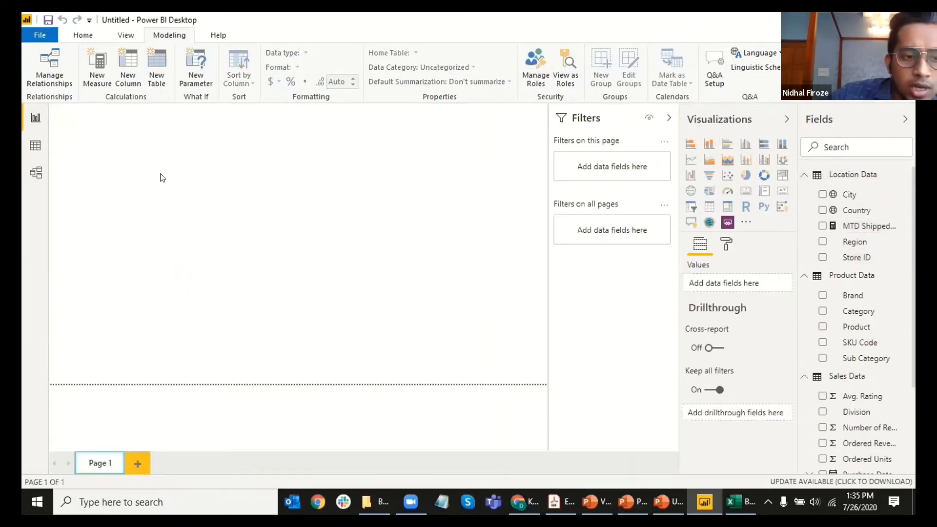
left_click(35, 145)
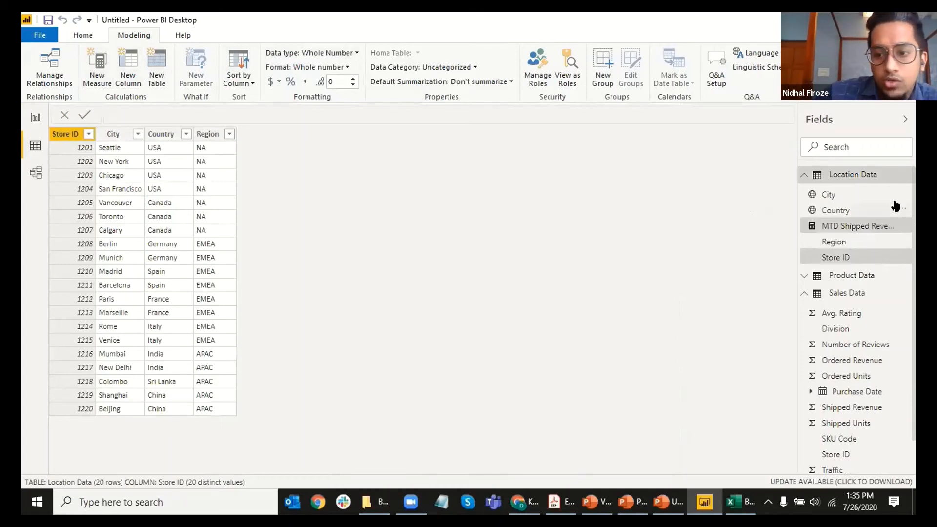
Step: Set MTD Shipped Revenue's home table to Sales Data, then collapse Sales Data
left_click(851, 225)
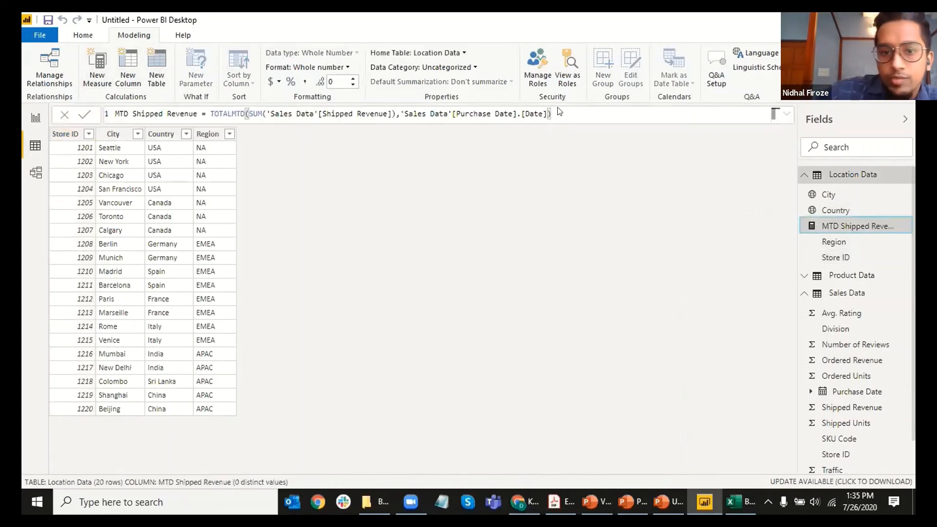
left_click(449, 53)
left_click(415, 98)
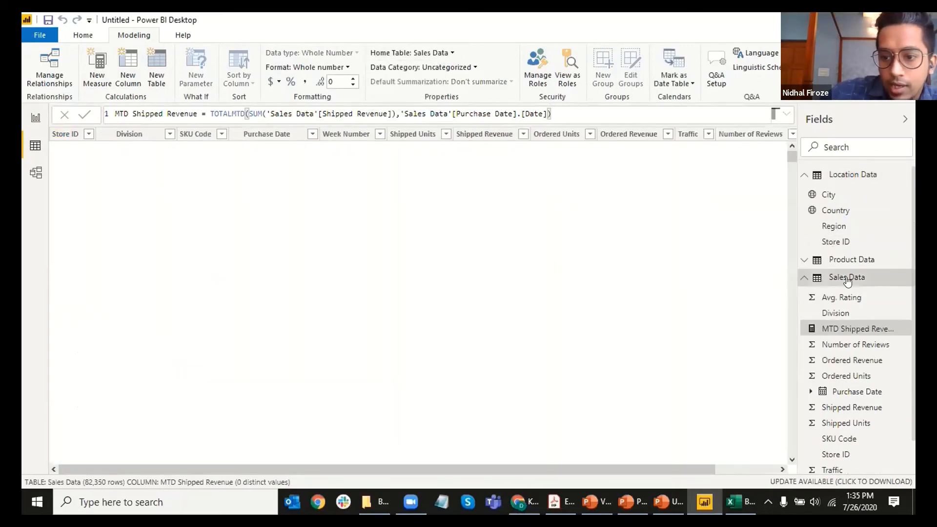
left_click(847, 278)
left_click(846, 278)
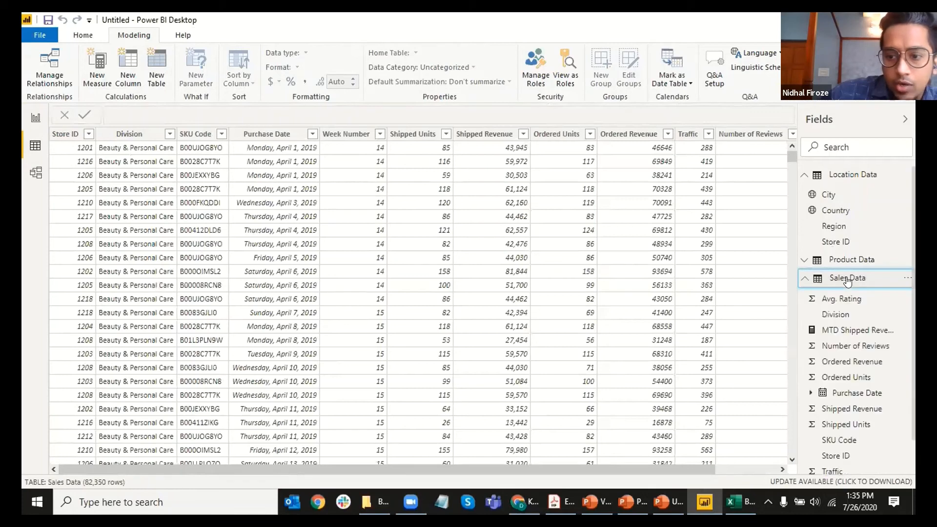
left_click(854, 281)
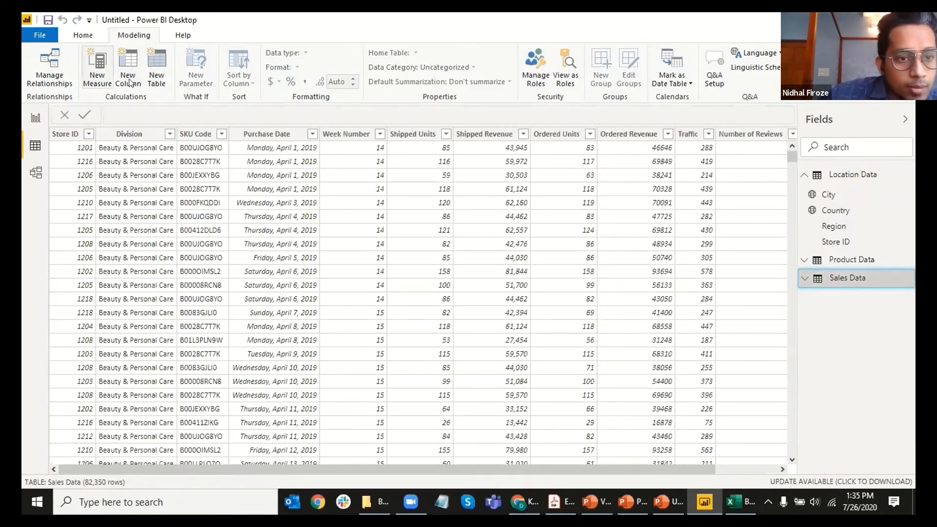
Step: Create the calculated table Distinct Products = DISTINCT('Product Data'[Product])
left_click(160, 79)
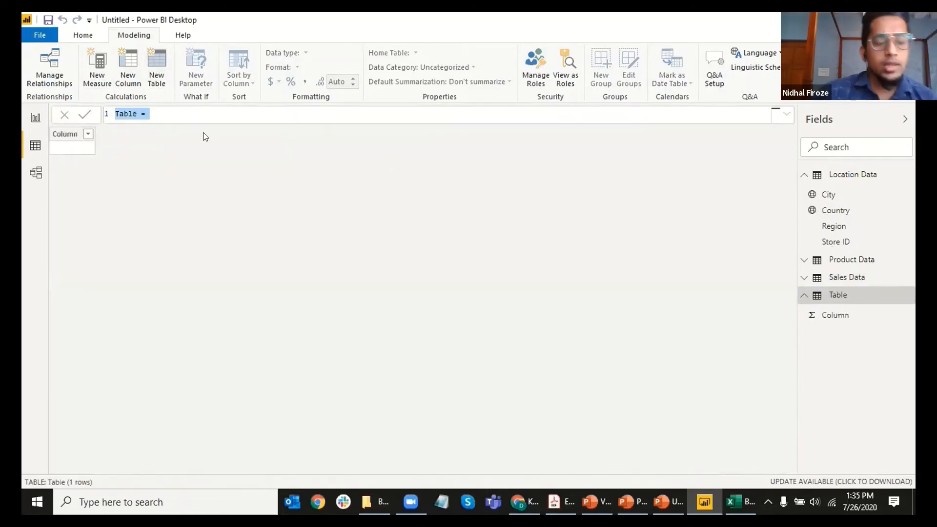
type("Di")
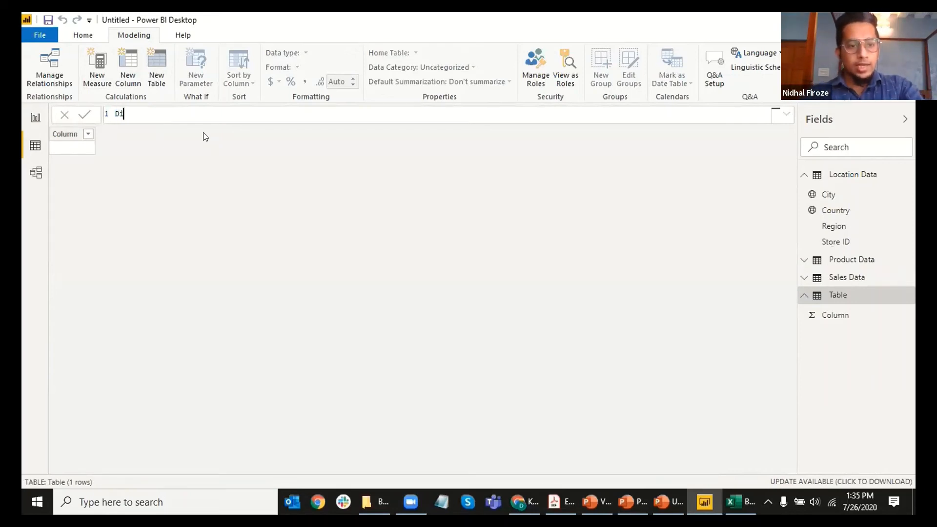
type("stinct Product ")
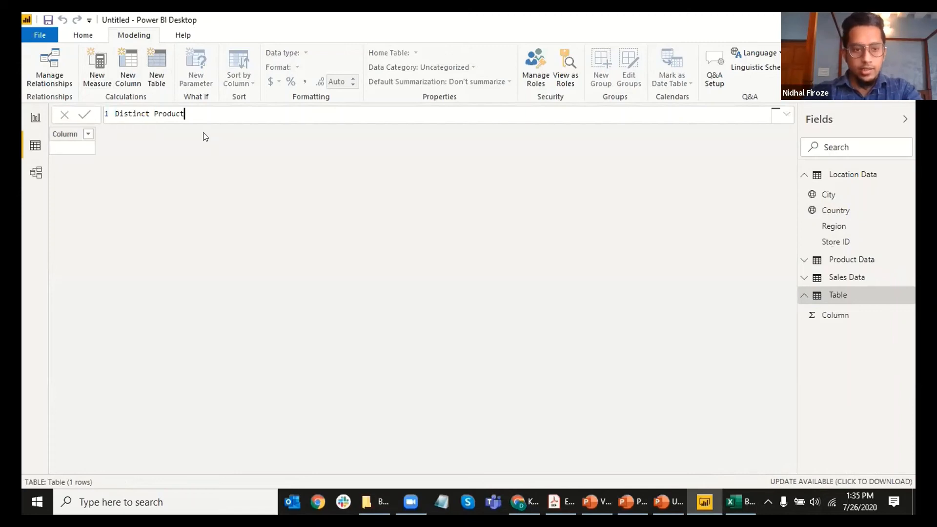
type("s = ")
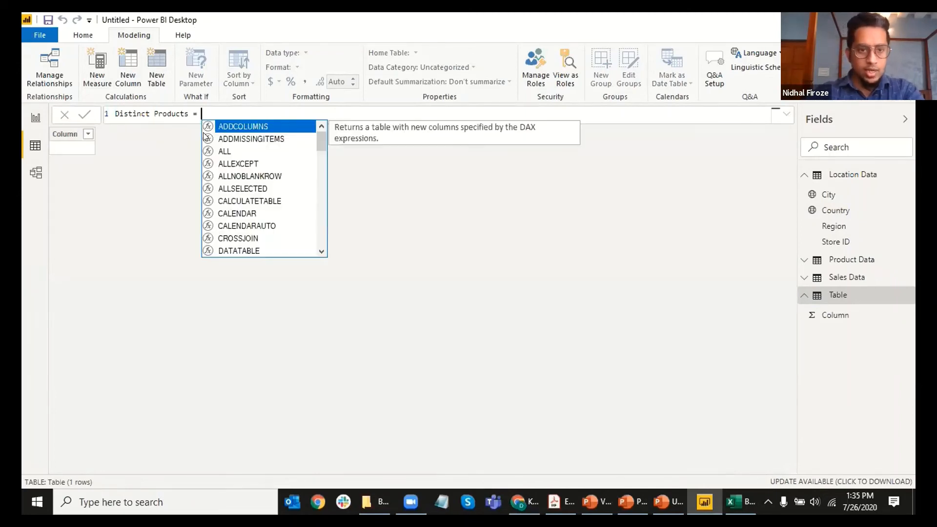
type("distin")
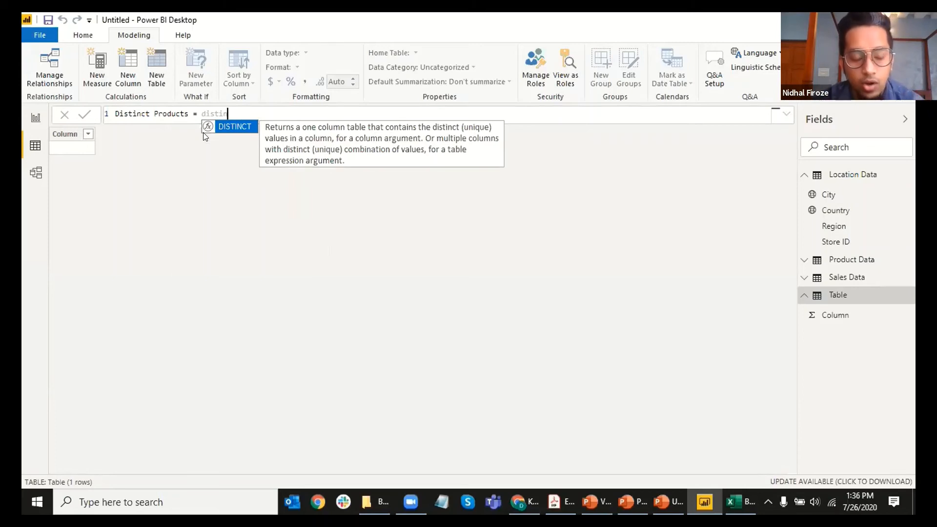
key("Tab")
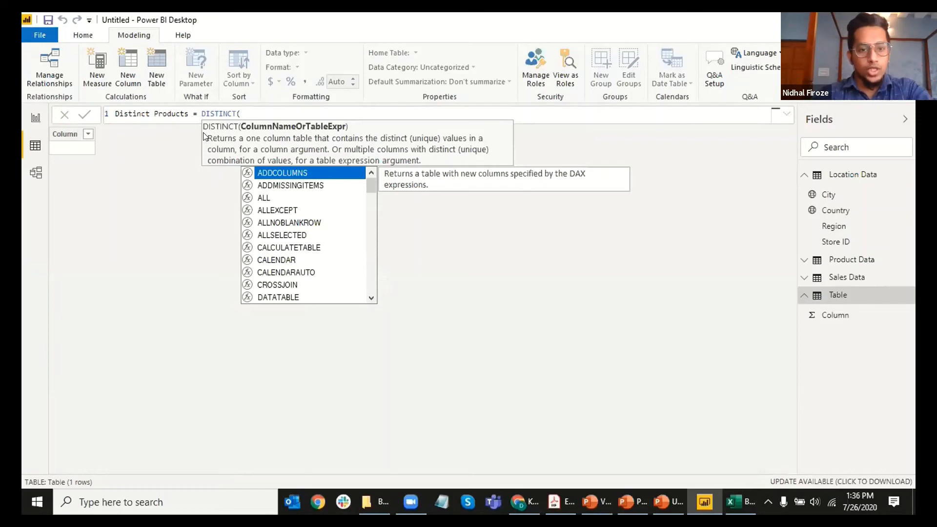
type("product")
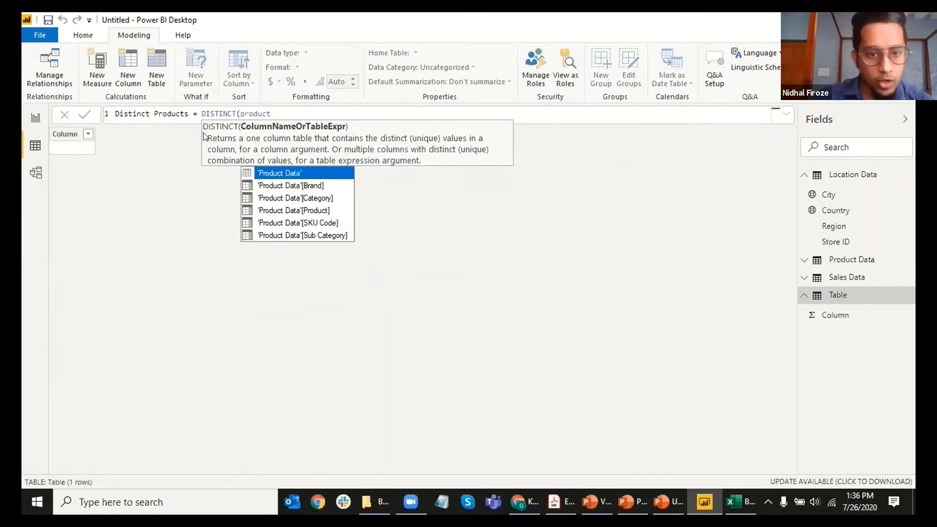
key("Down")
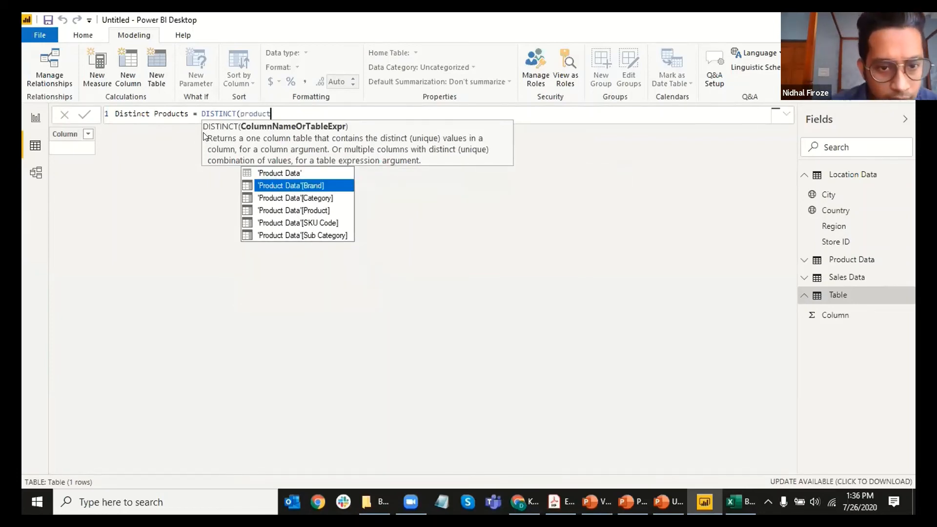
key("Down")
key("Down")
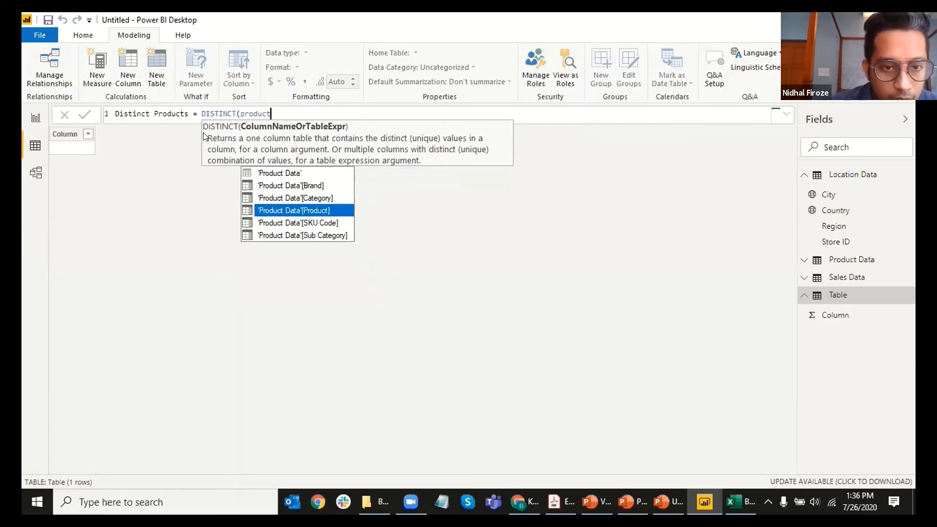
key("Tab")
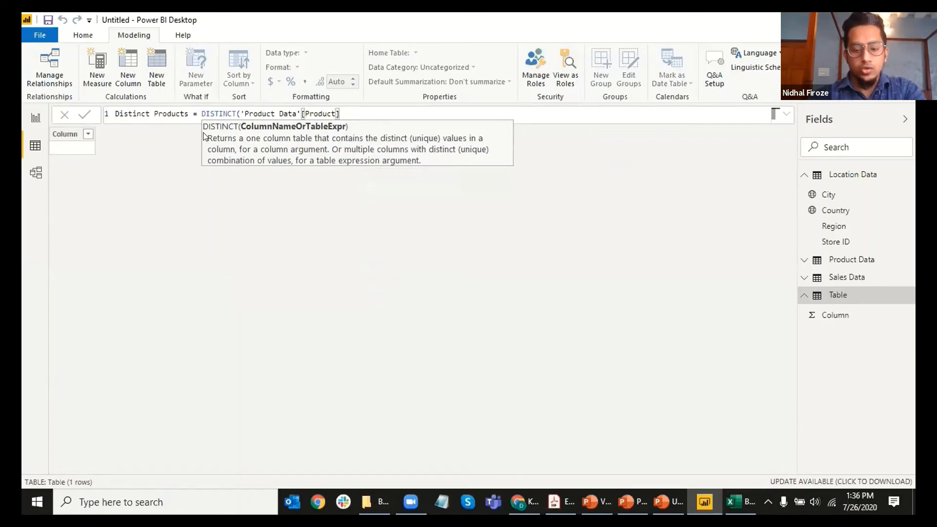
type(")")
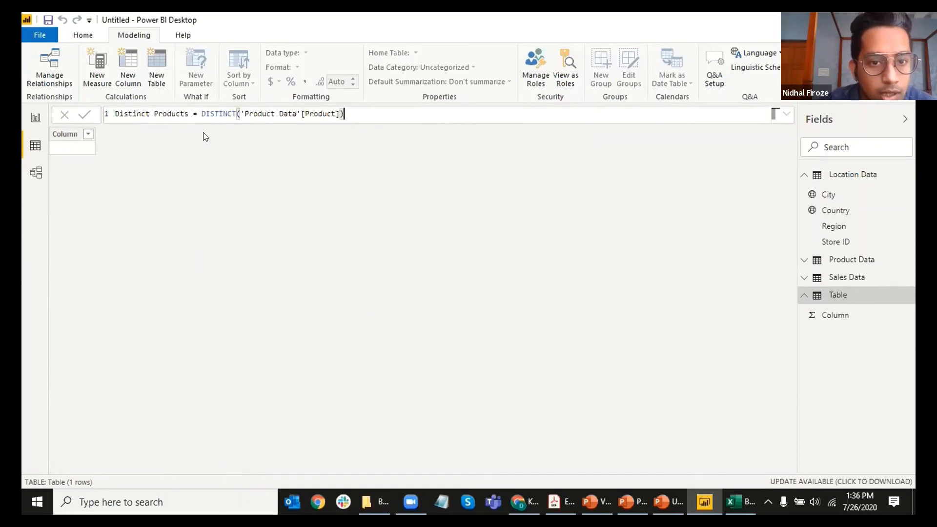
key("Return")
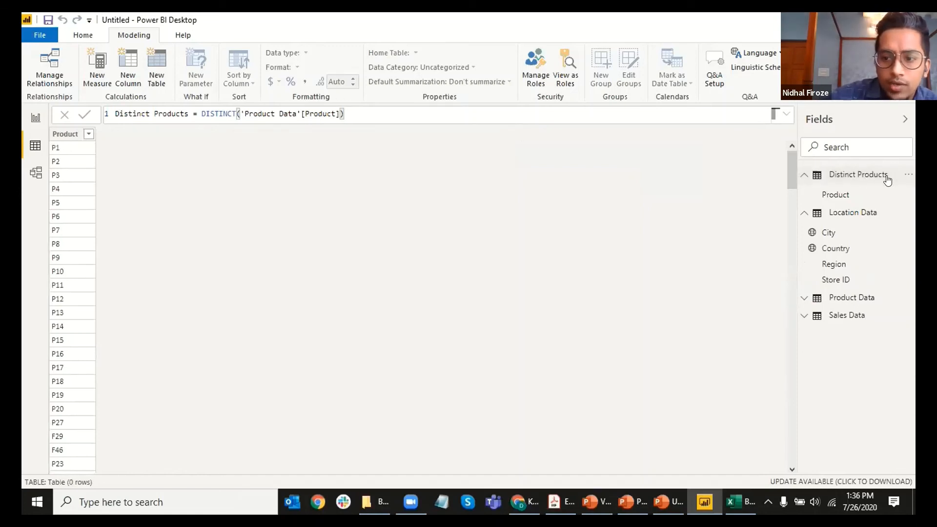
left_click(851, 178)
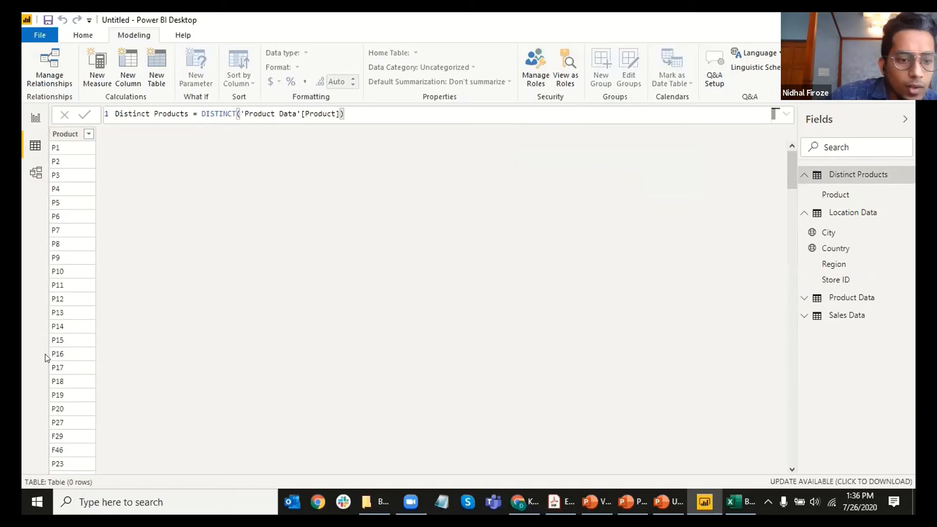
scroll(45, 354, "down", 20)
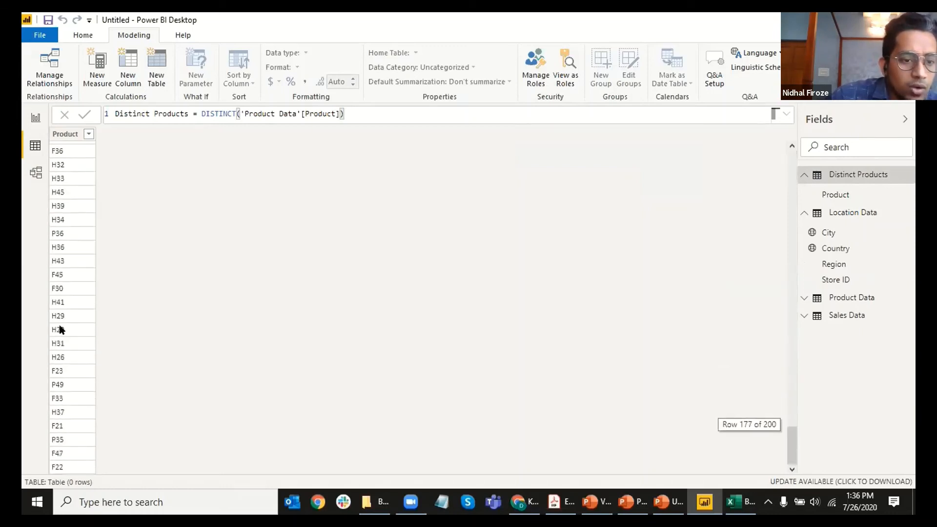
scroll(63, 334, "up", 20)
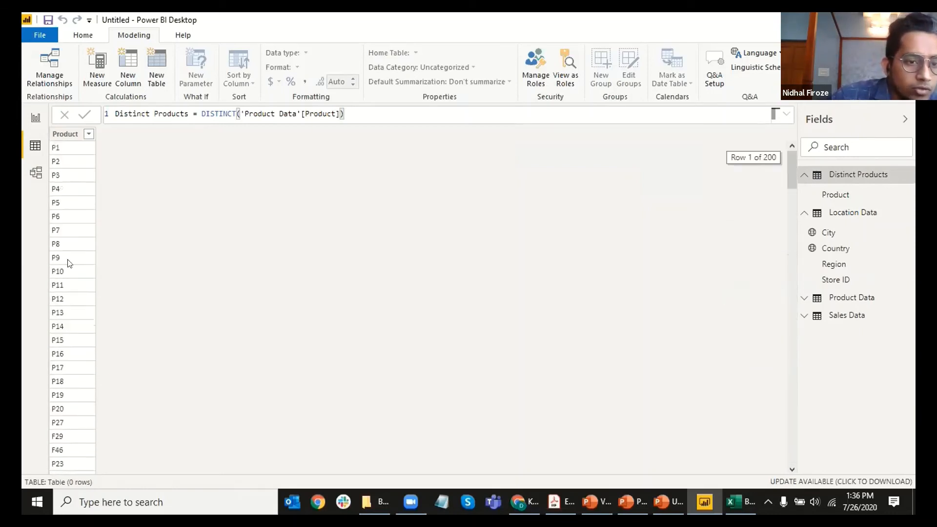
scroll(73, 269, "down", 20)
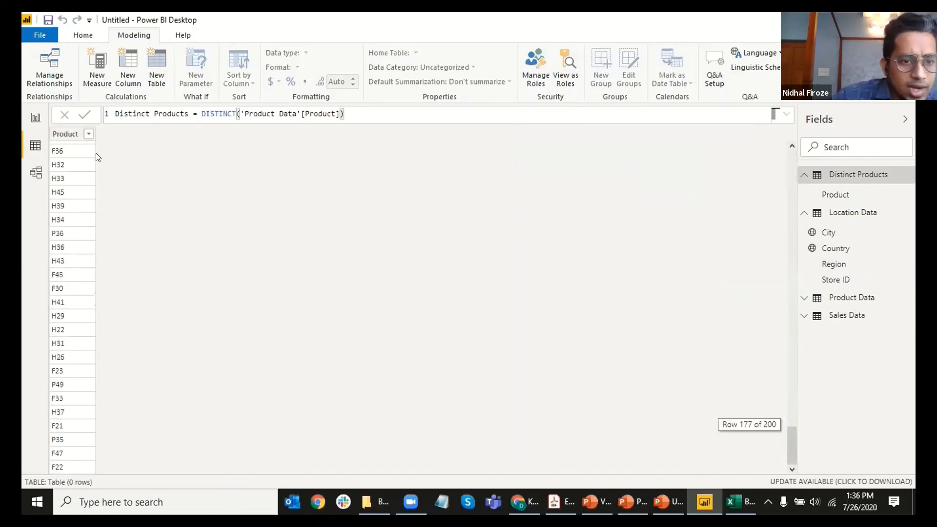
scroll(81, 189, "up", 7)
scroll(82, 190, "up", 20)
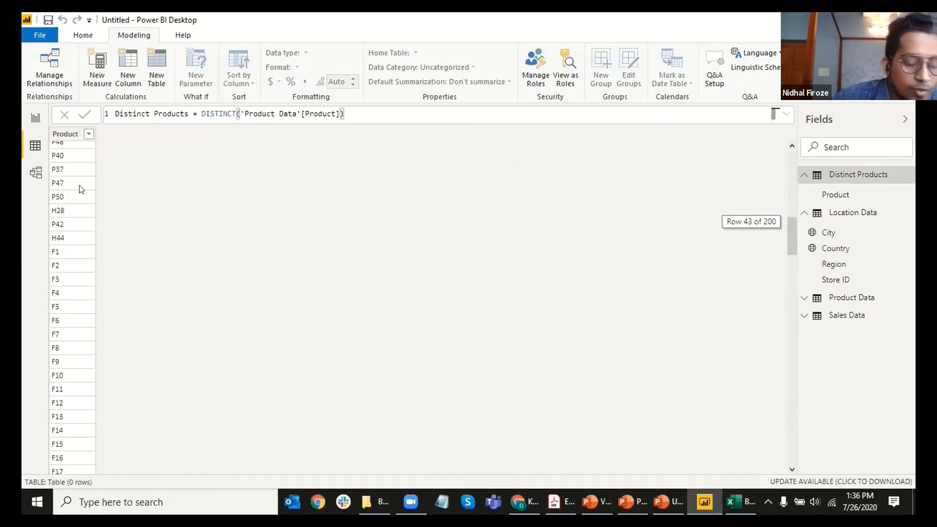
scroll(69, 208, "up", 14)
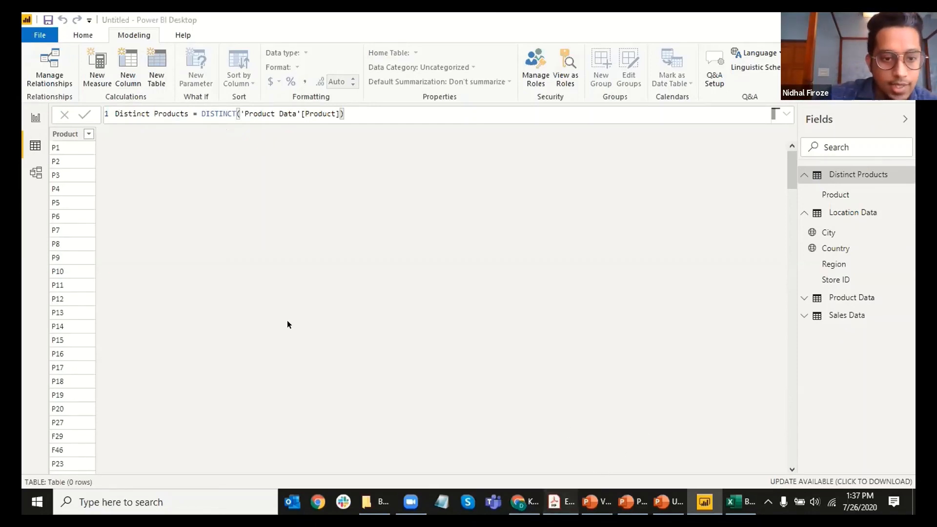
key("alt+Tab")
scroll(349, 239, "up", 1)
scroll(342, 238, "down", 8)
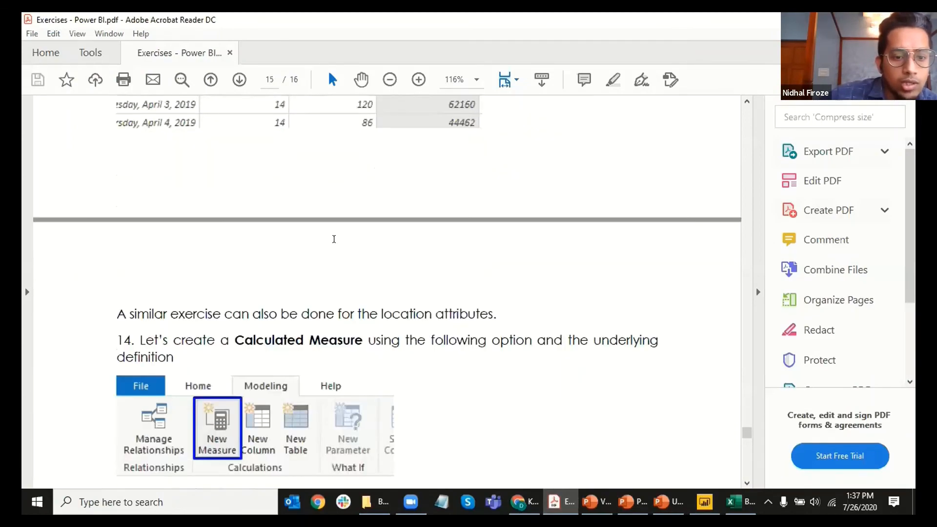
scroll(332, 238, "down", 8)
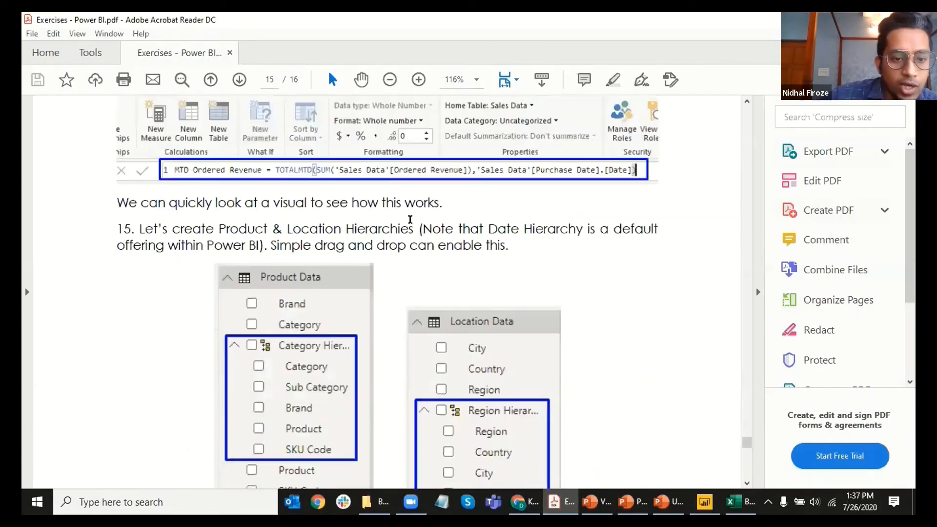
scroll(488, 199, "down", 2)
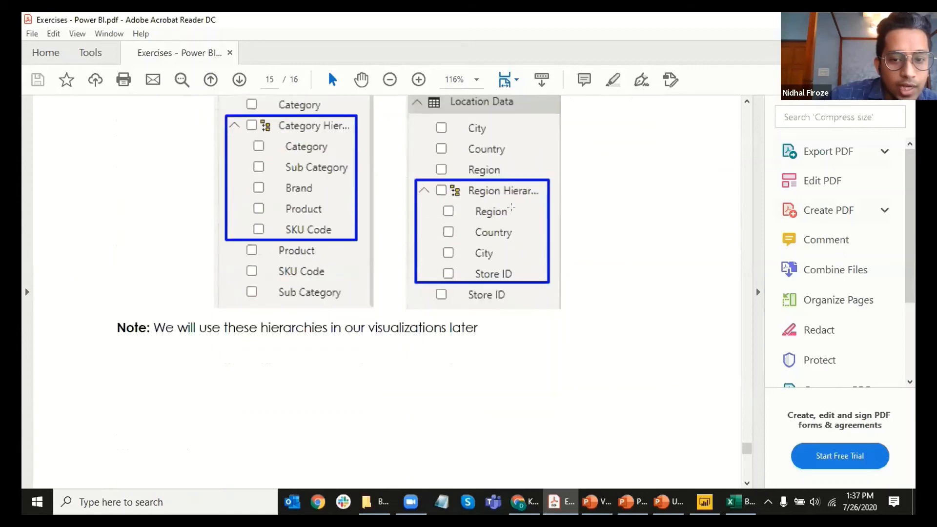
scroll(488, 199, "up", 5)
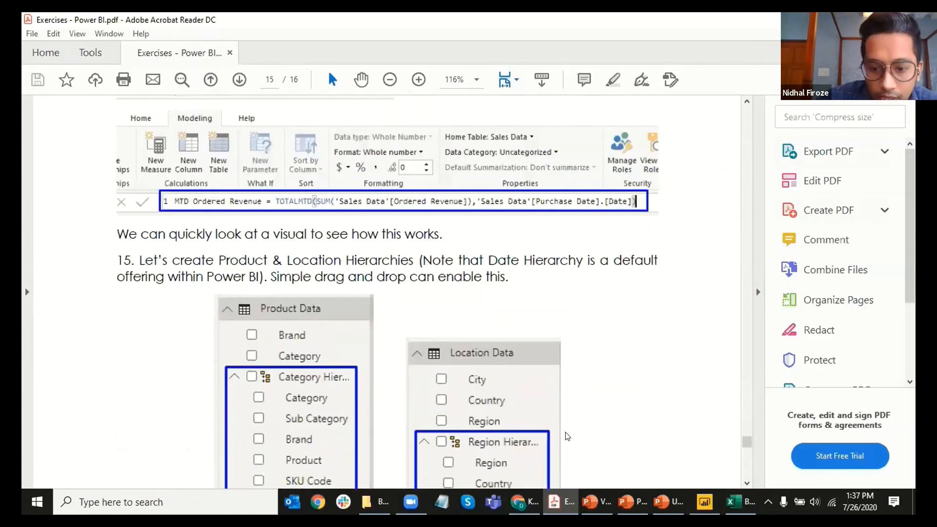
key("alt+Tab")
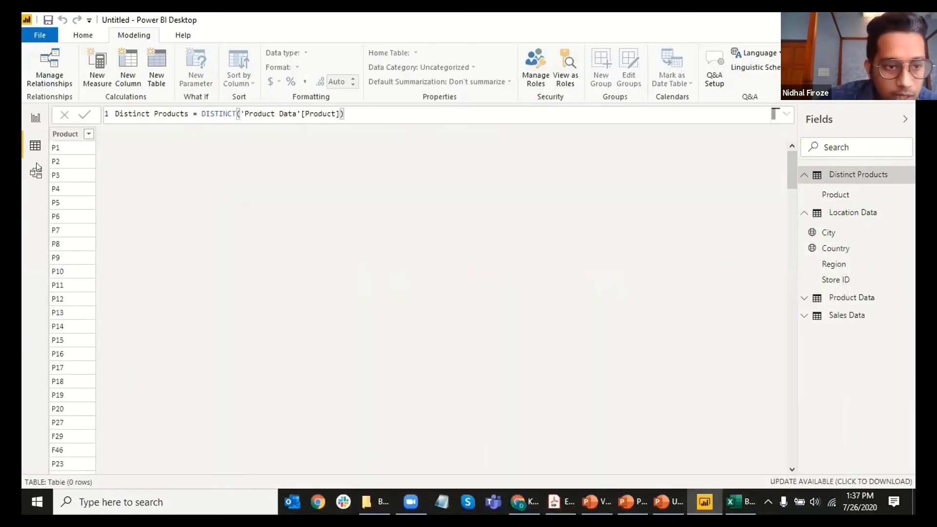
Step: Return to Data view and select MTD Shipped Revenue to show its TOTALMTD formula
left_click(35, 117)
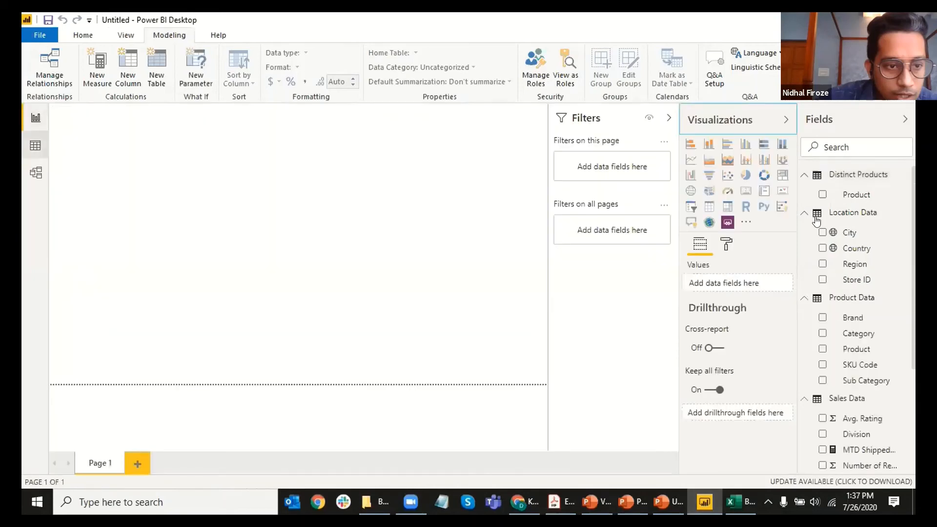
left_click(35, 145)
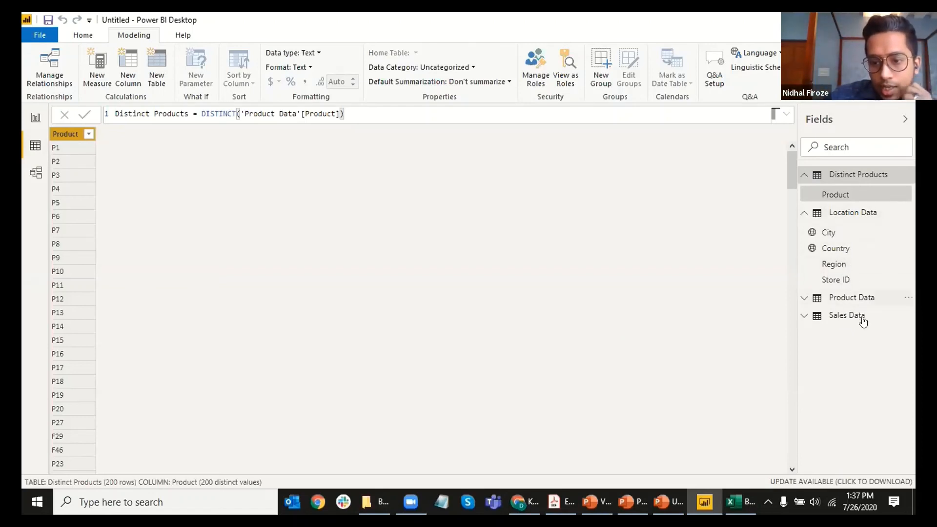
left_click(837, 297)
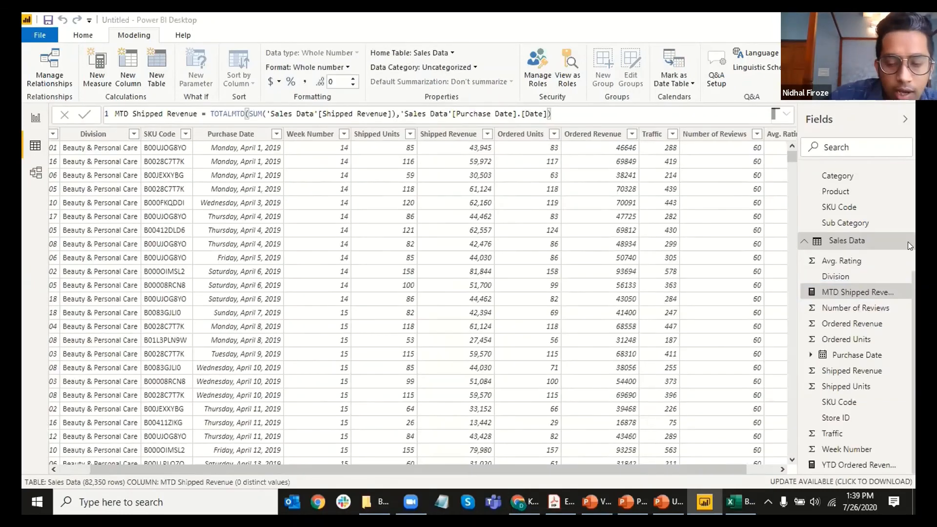
left_click(740, 502)
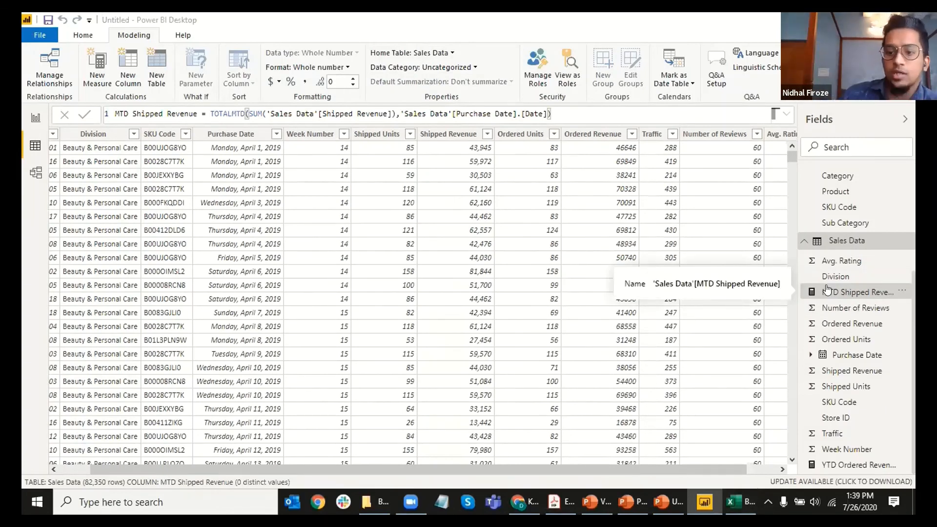
scroll(830, 274, "up", 5)
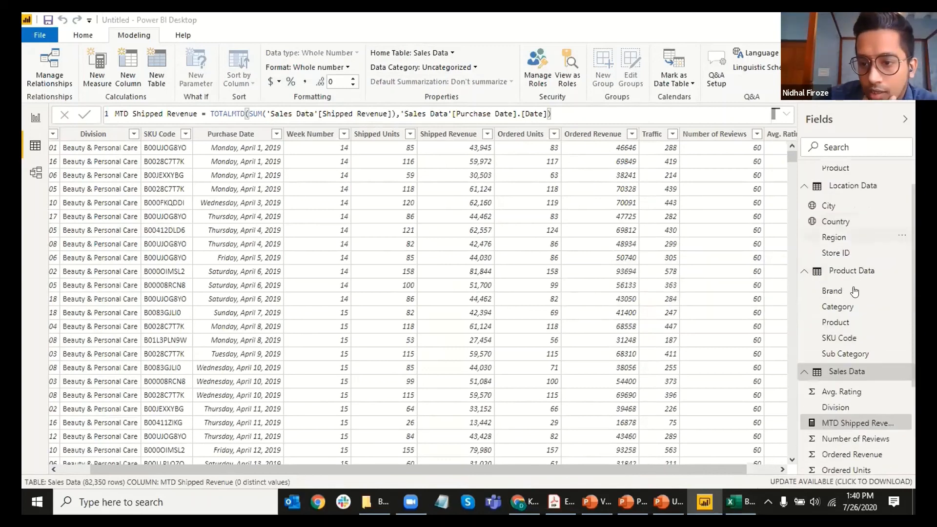
scroll(831, 244, "down", 2)
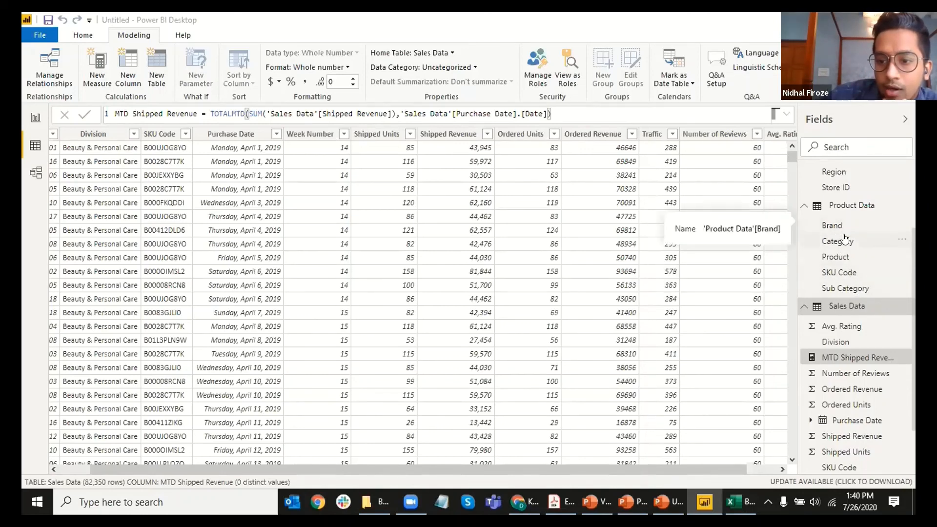
Step: Drop Category onto Brand to build a hierarchy and rename it Product Hierarchy
mouse_move(844, 242)
left_mouse_down()
mouse_move(810, 233)
mouse_move(842, 226)
mouse_move(844, 244)
mouse_move(840, 225)
left_mouse_up()
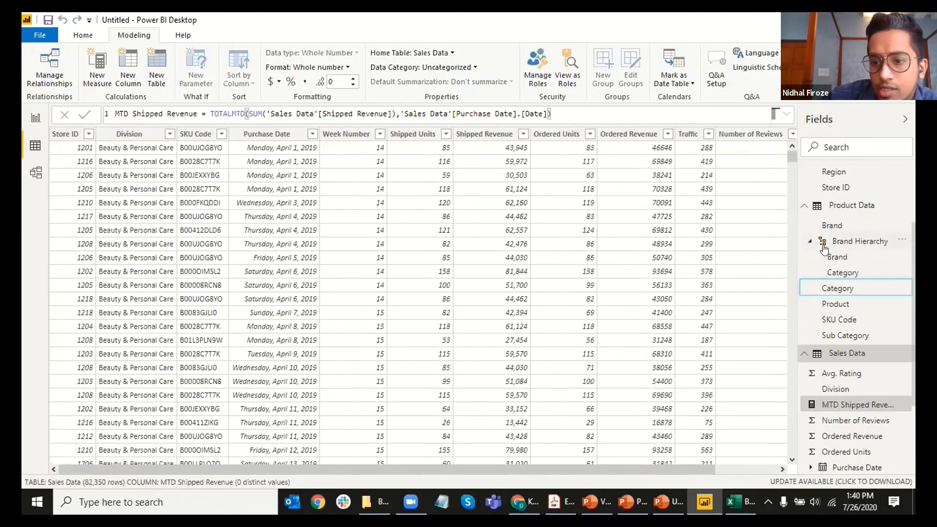
left_click(842, 242)
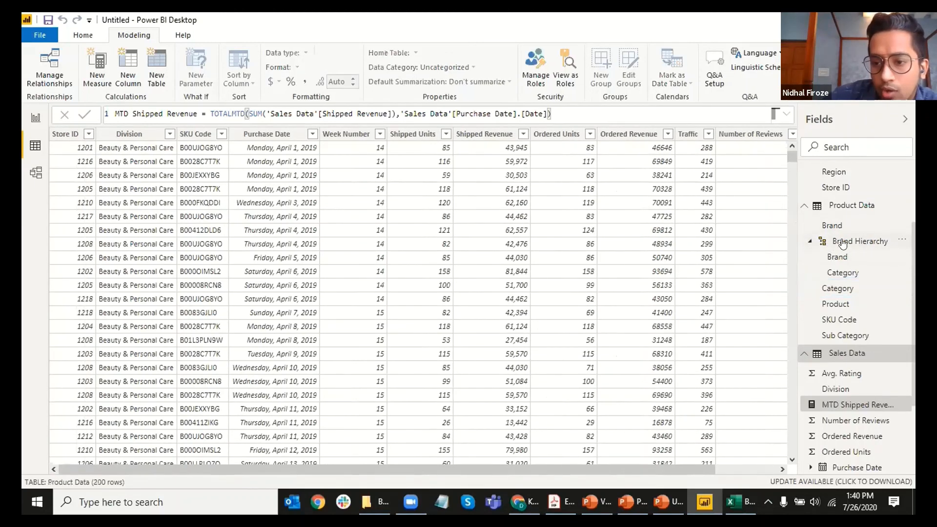
double_click(844, 240)
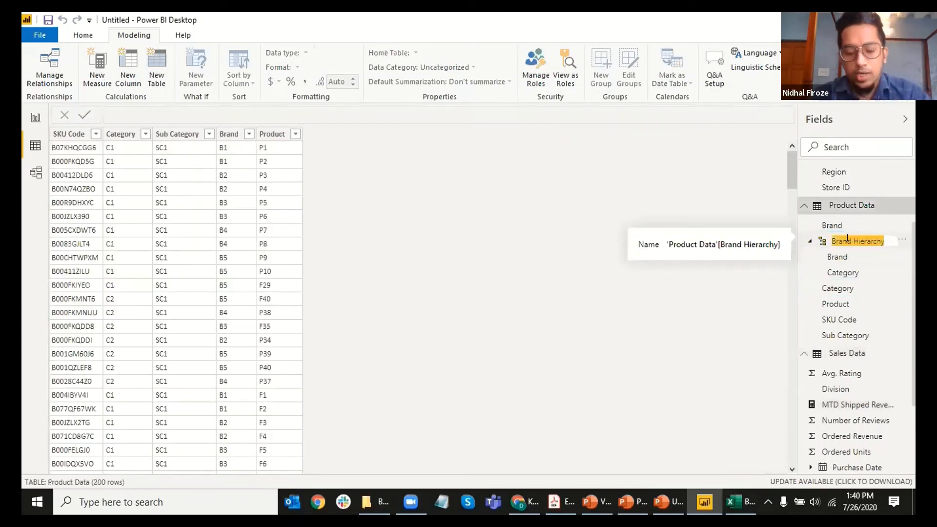
type("Product")
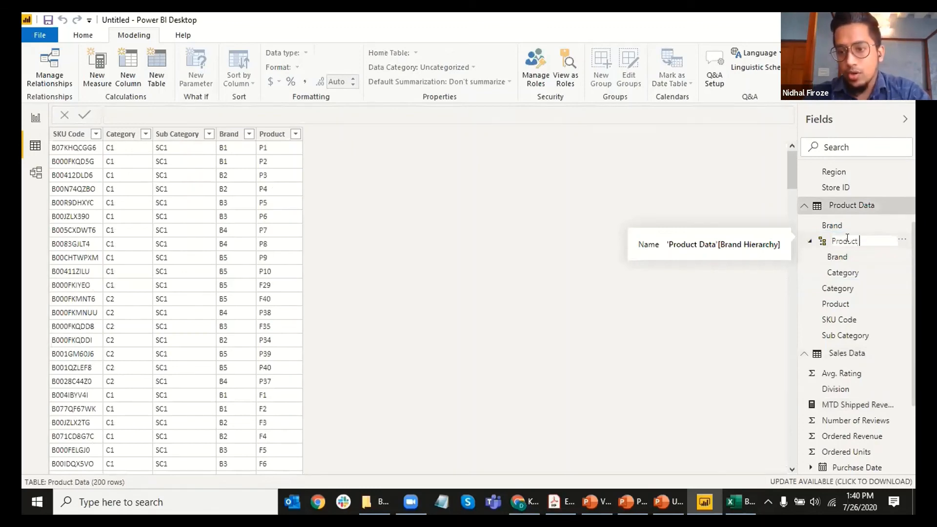
type(" Hierar")
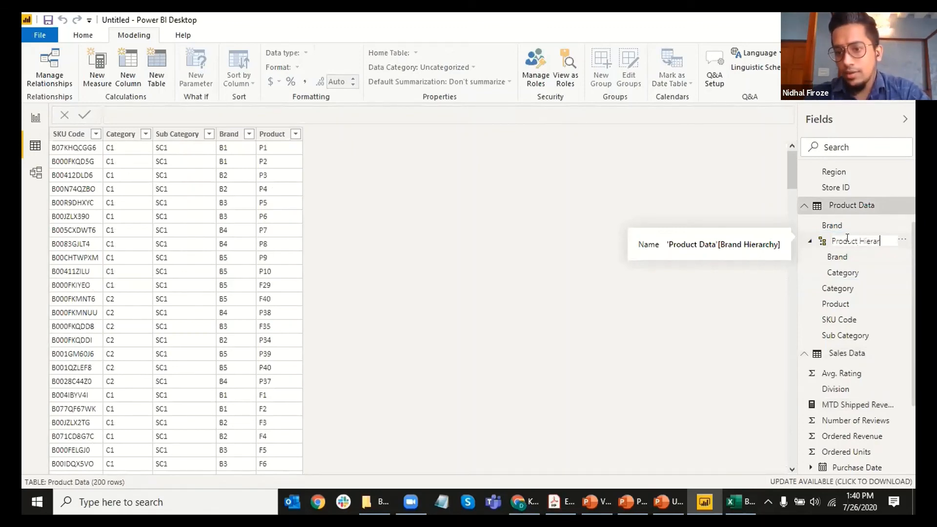
type("chy")
key("Return")
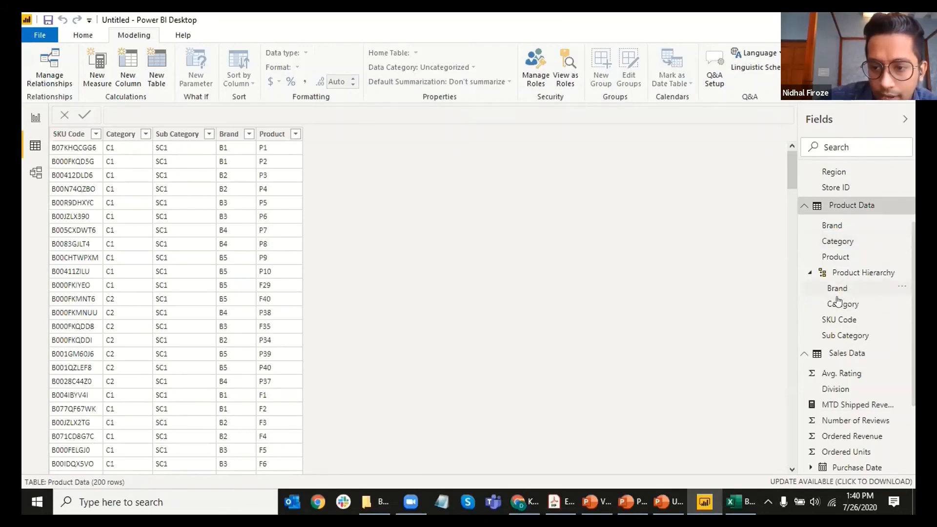
Step: Add Sub Category, Product and SKU Code levels, checking the order against the exercise PDF
left_click_drag(849, 337, 859, 277)
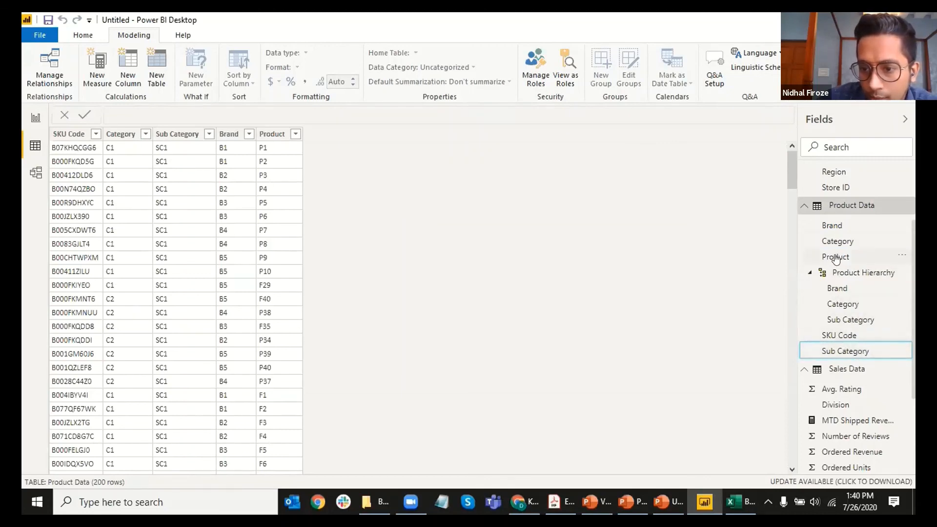
mouse_move(835, 256)
left_mouse_down()
mouse_move(800, 261)
mouse_move(832, 272)
left_mouse_up()
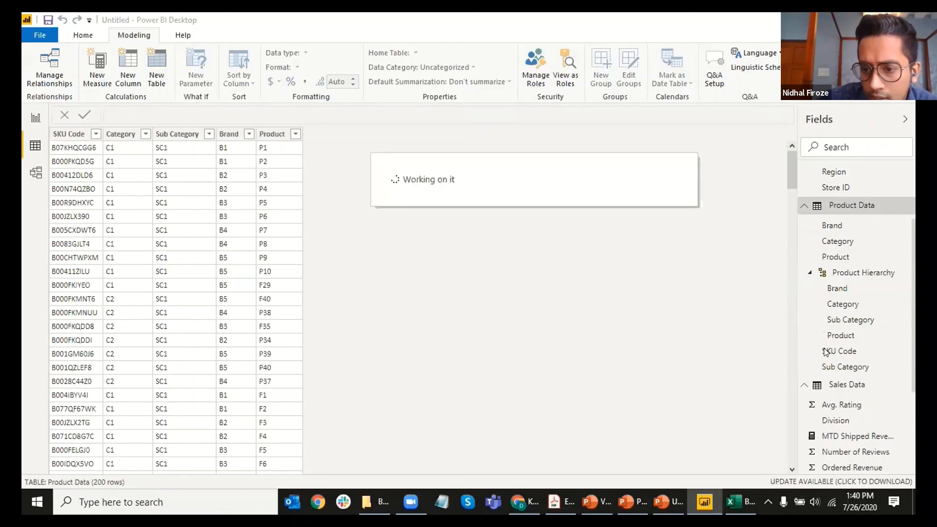
left_click_drag(836, 351, 837, 300)
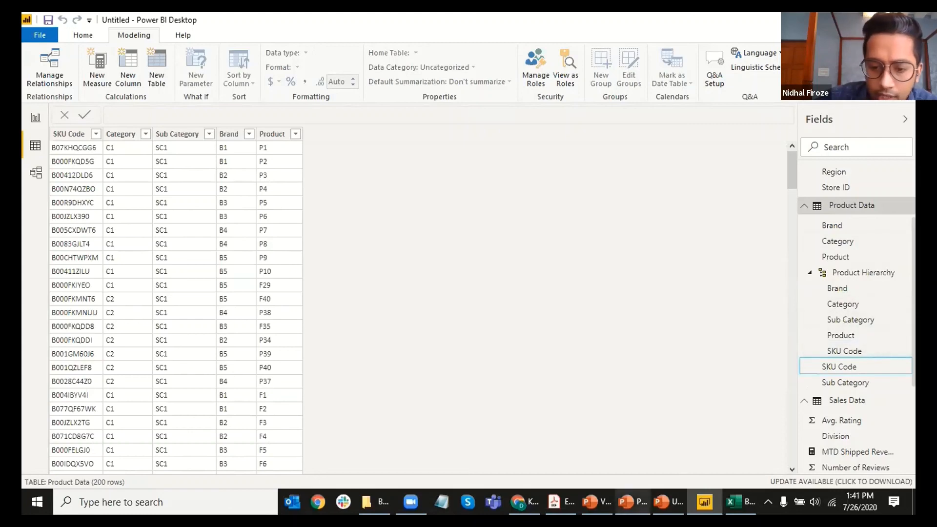
left_click(560, 502)
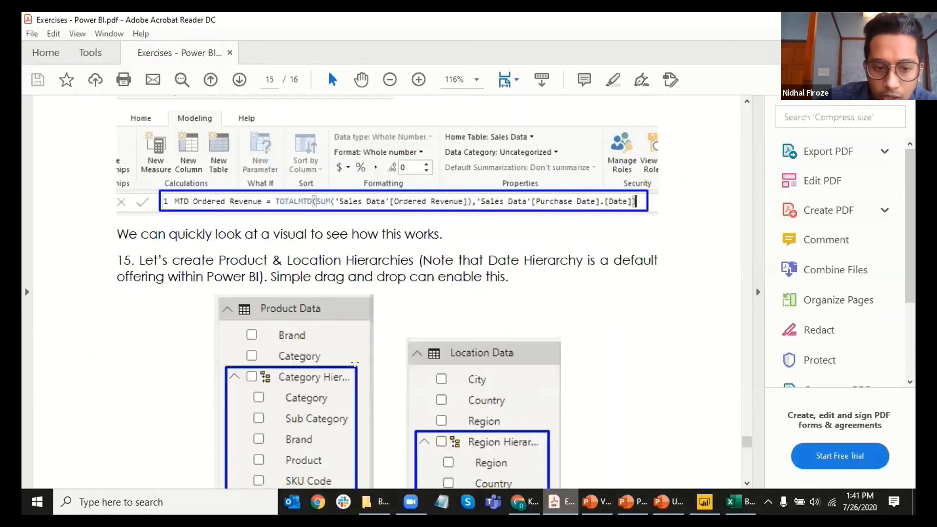
scroll(355, 361, "down", 3)
key("alt+Tab")
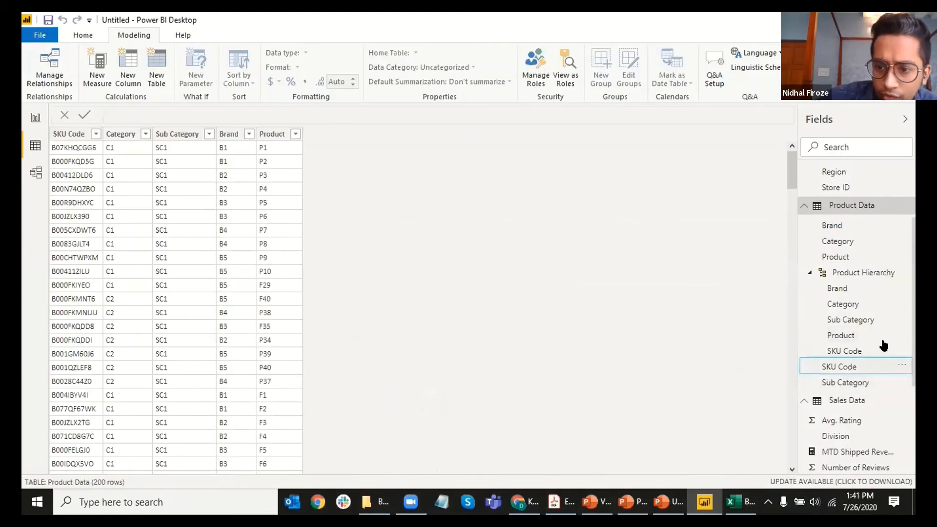
Step: Move Sub Category up and back down, keeping it between Category and Product
right_click(898, 318)
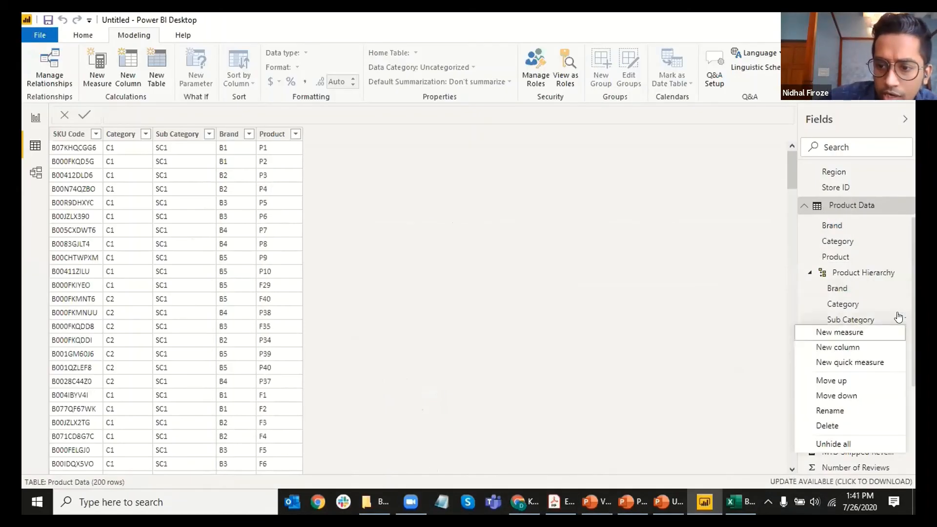
left_click(844, 378)
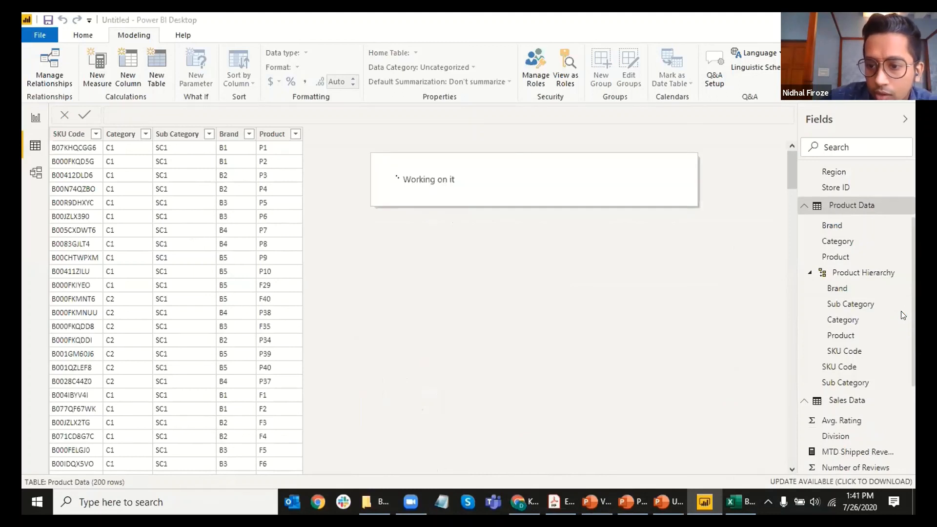
right_click(899, 304)
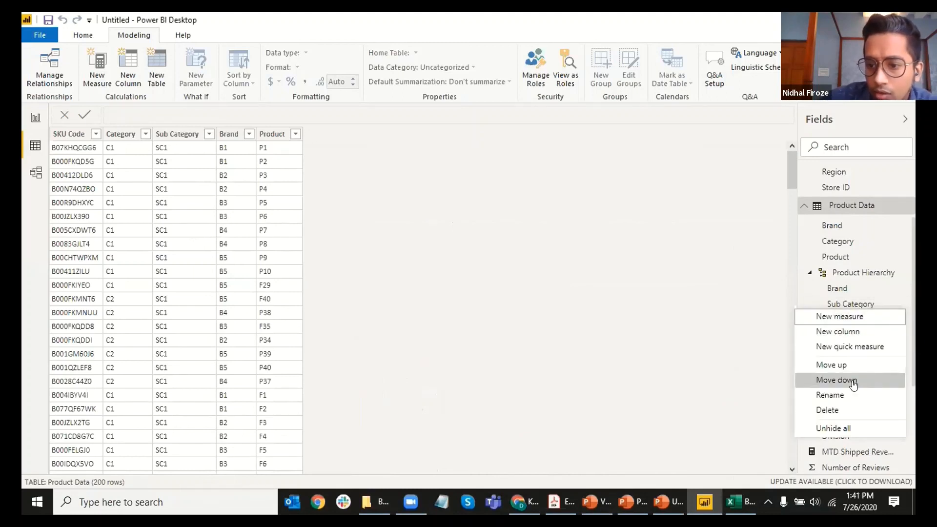
left_click(852, 382)
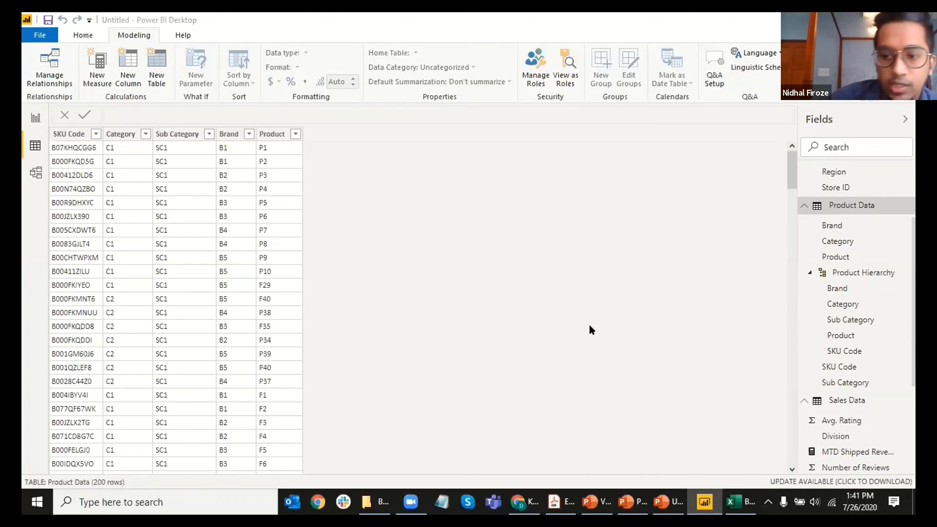
Step: Collapse Product Hierarchy and Product Data, and show the Location Data table's rows
left_click(809, 273)
left_click(804, 208)
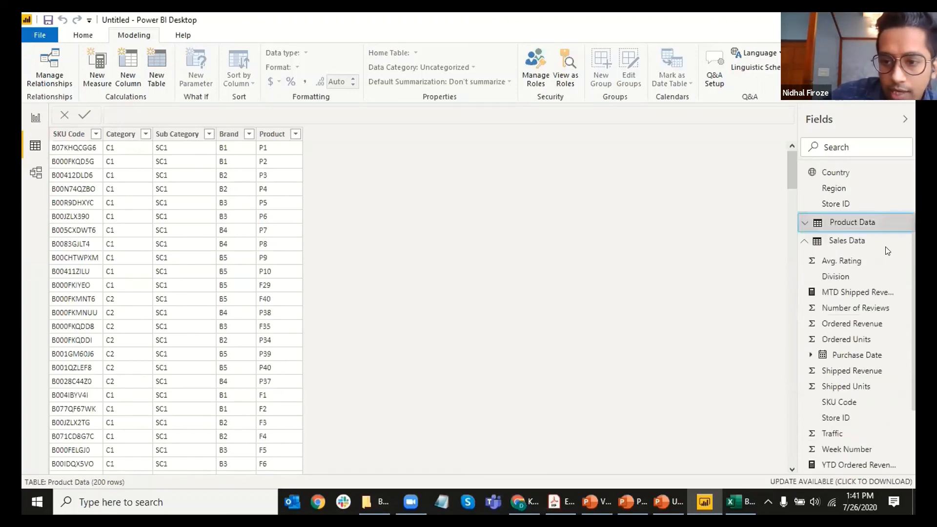
scroll(884, 249, "up", 3)
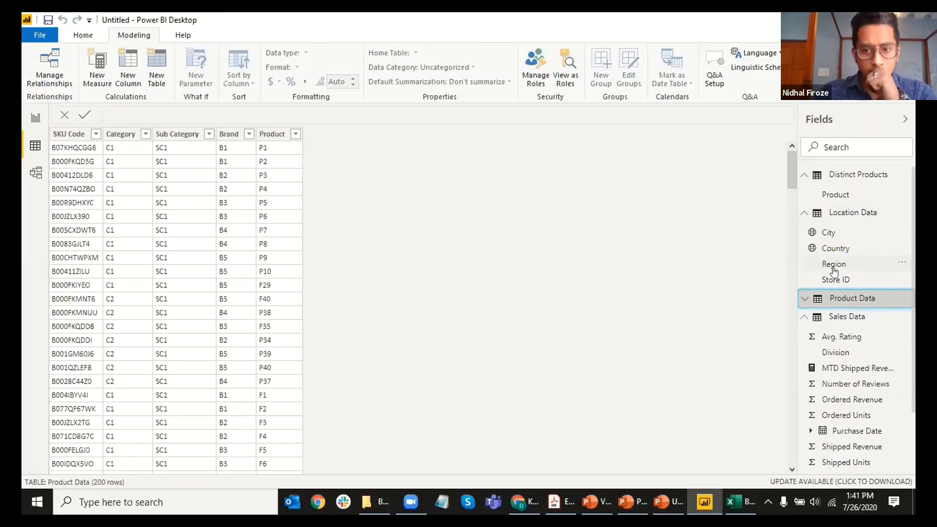
left_click(845, 215)
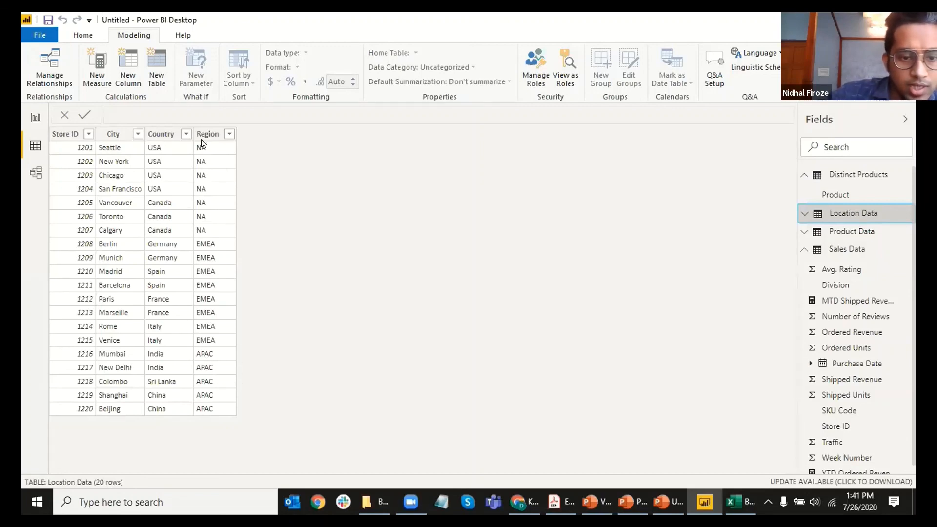
Step: Drag Country onto Region to make a hierarchy named Location Hierarchy
left_click(803, 212)
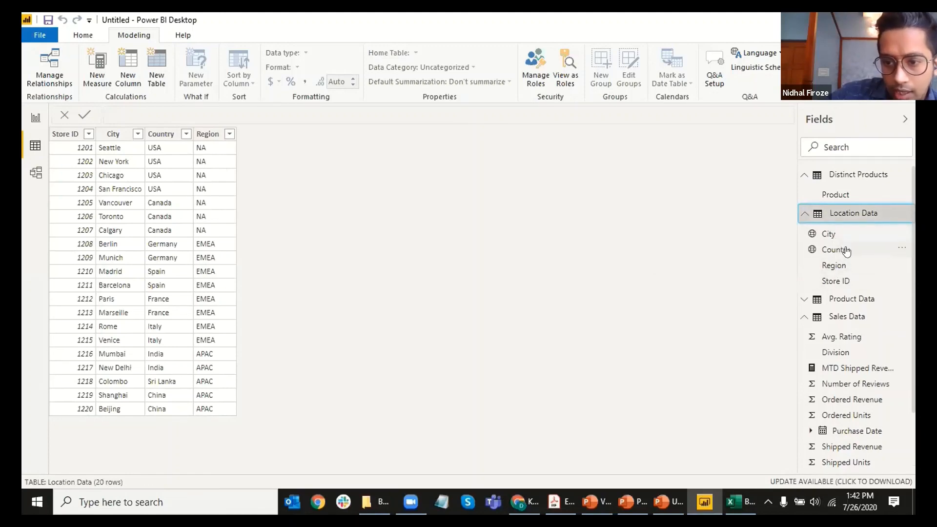
mouse_move(846, 251)
left_mouse_down()
mouse_move(788, 253)
mouse_move(788, 261)
mouse_move(855, 263)
left_mouse_up()
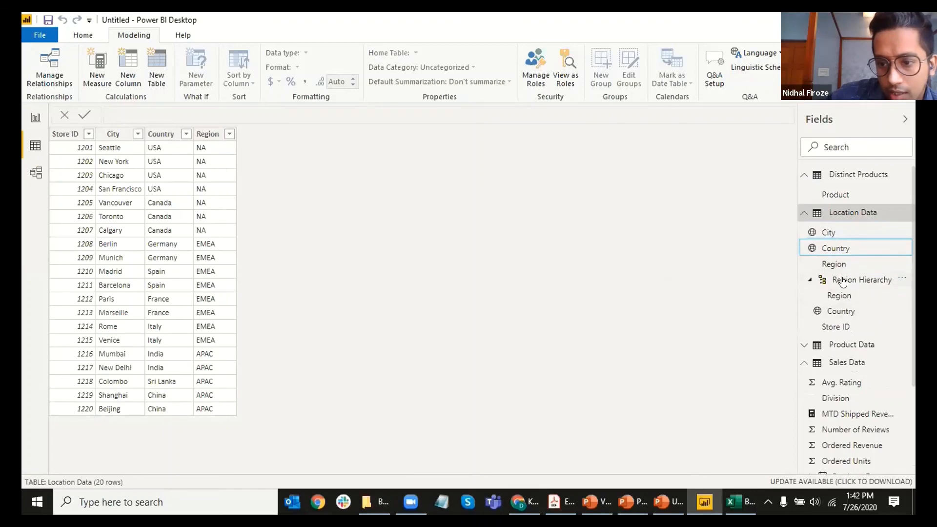
double_click(885, 287)
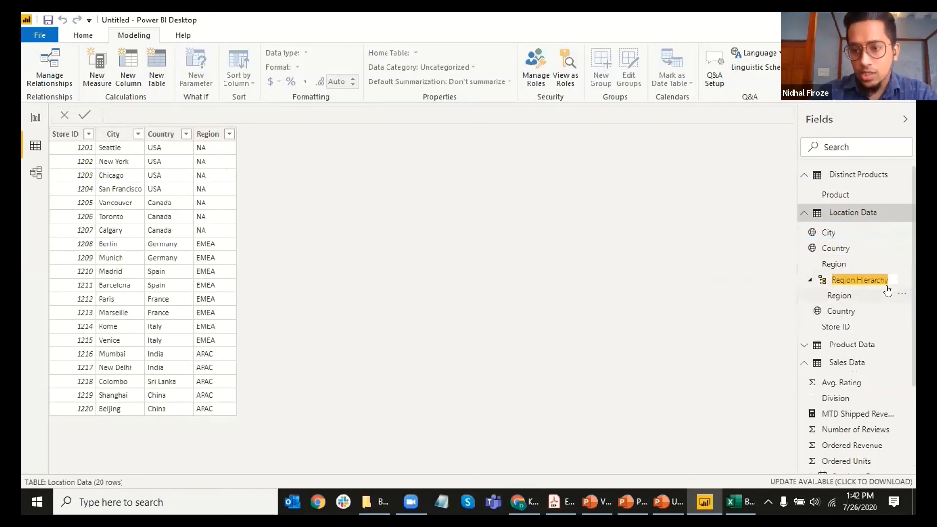
type("Location Hie")
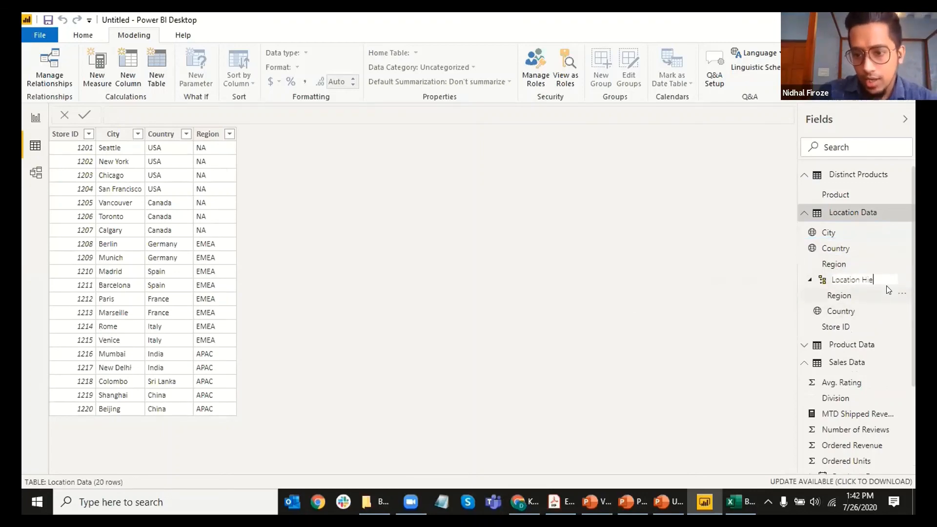
type("rarchy")
key("Return")
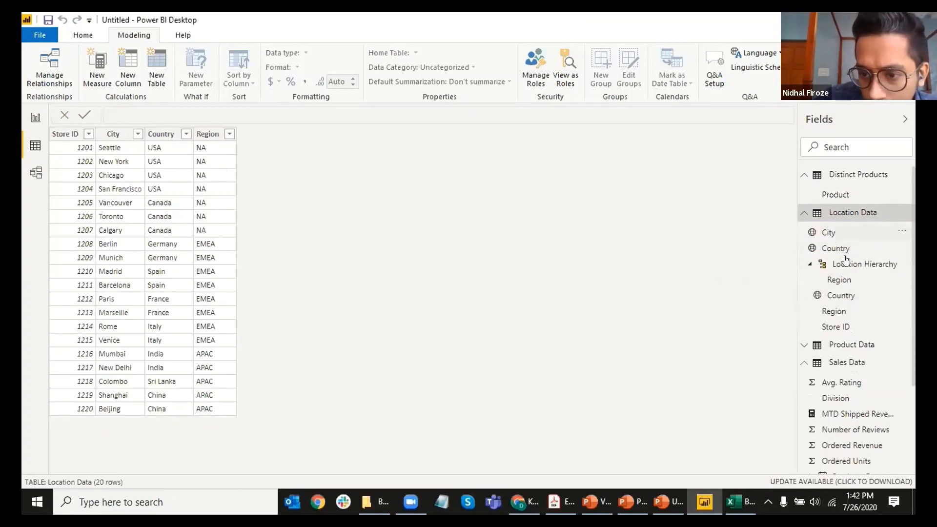
Step: Add City and Store ID as further Location Hierarchy levels
left_click_drag(846, 258, 820, 354)
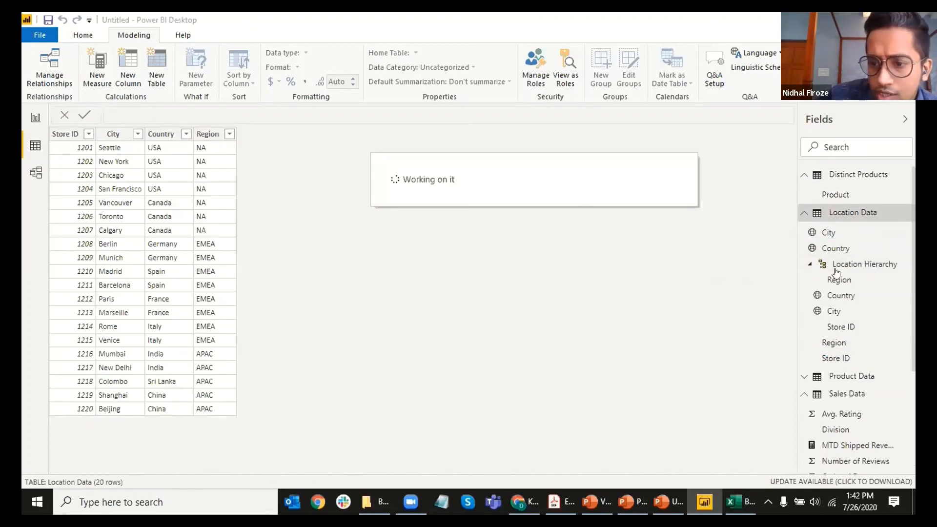
left_click(806, 264)
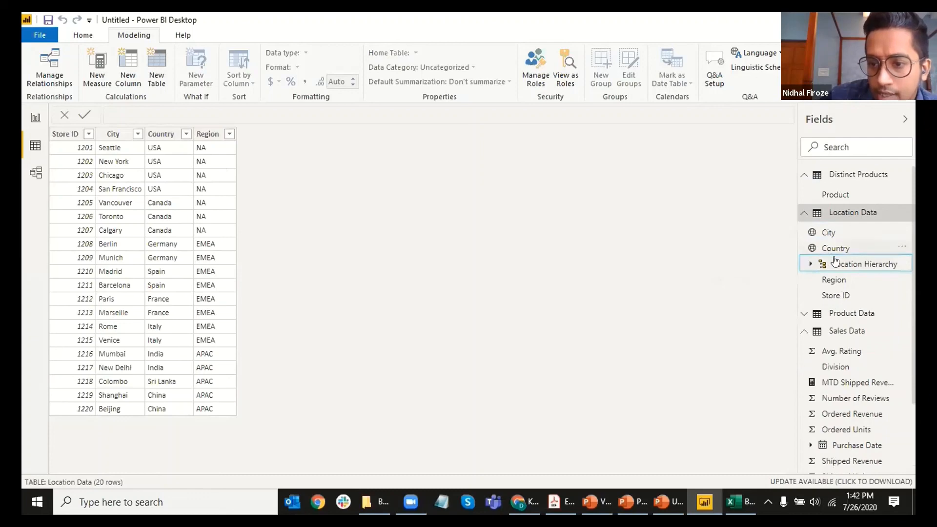
mouse_move(863, 263)
left_mouse_down()
mouse_move(857, 307)
mouse_move(857, 262)
left_mouse_up()
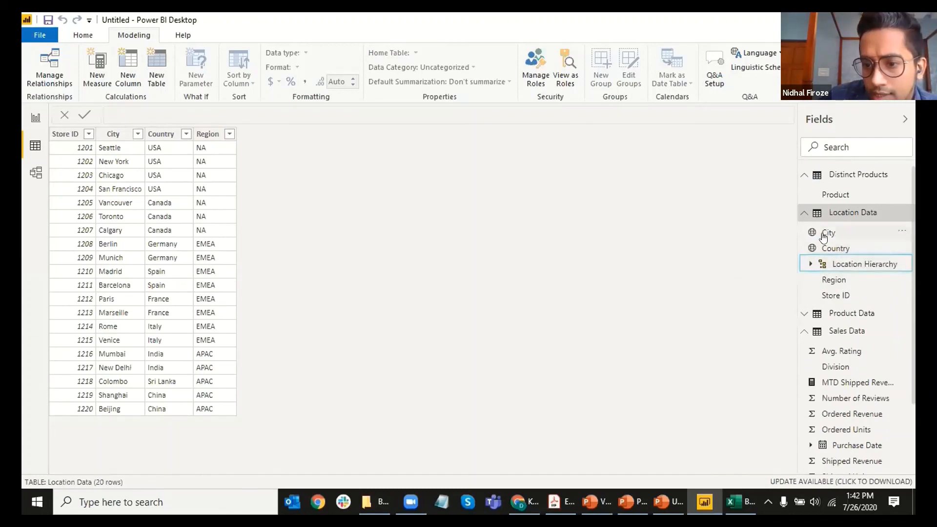
Step: Verify the Location Hierarchy's levels, then bring up exercise step 16 in the PDF
left_click(836, 267)
left_click(810, 264)
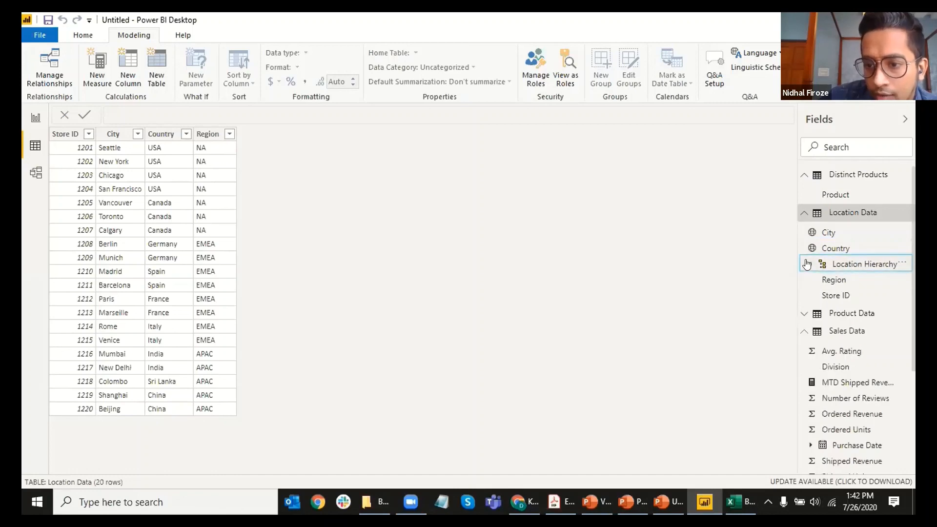
left_click(811, 265)
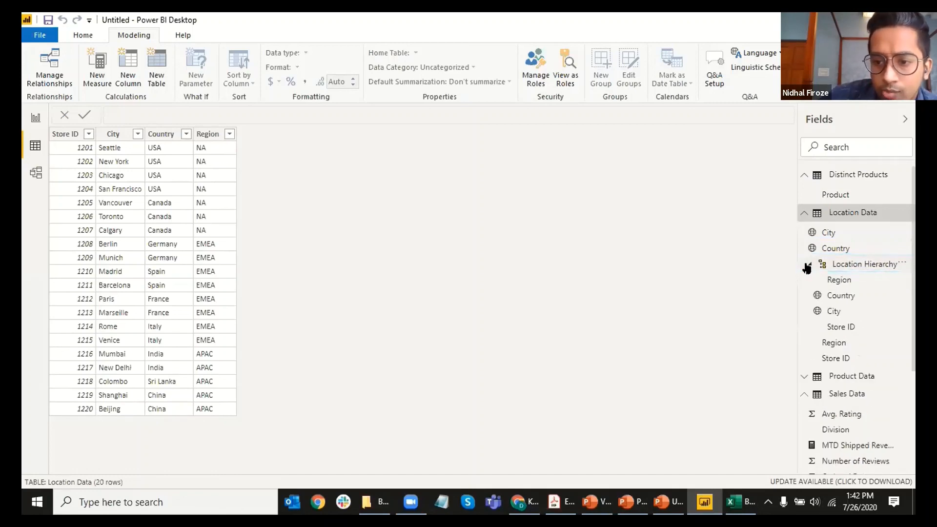
left_click(810, 265)
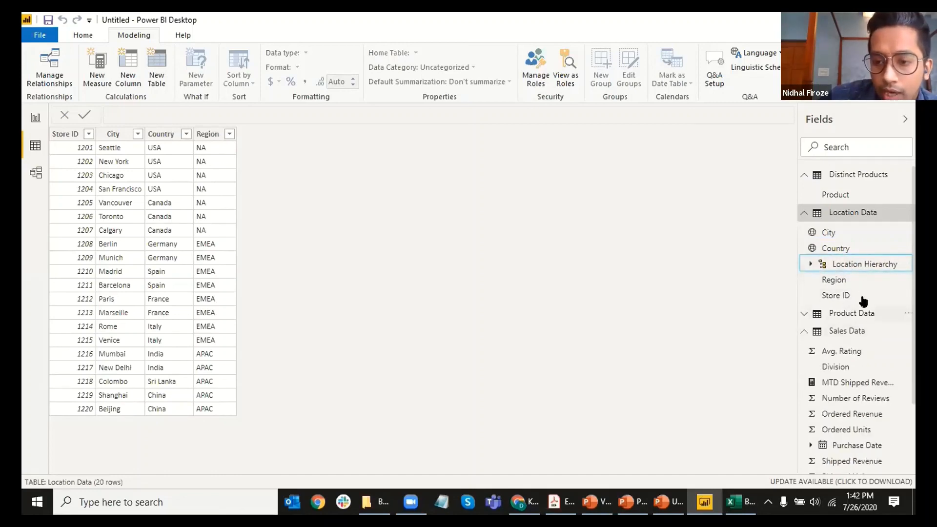
left_click(810, 266)
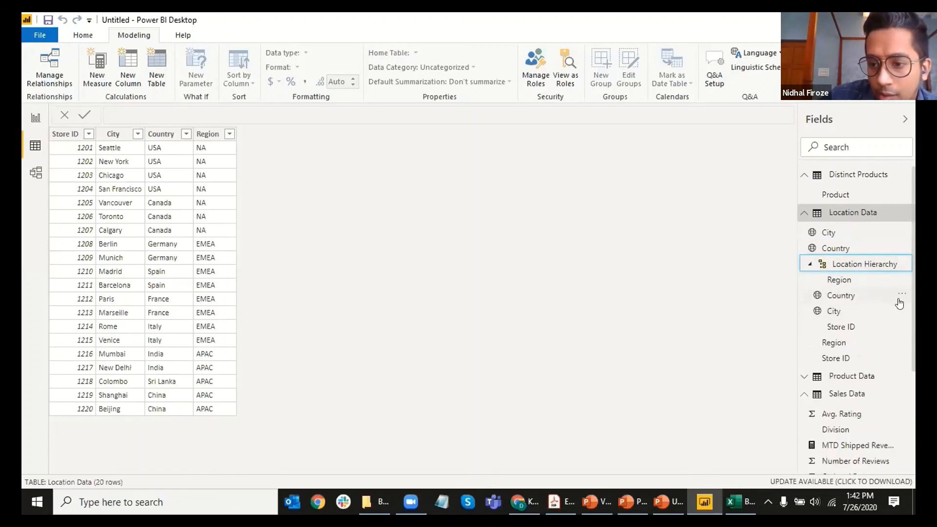
left_click(899, 295)
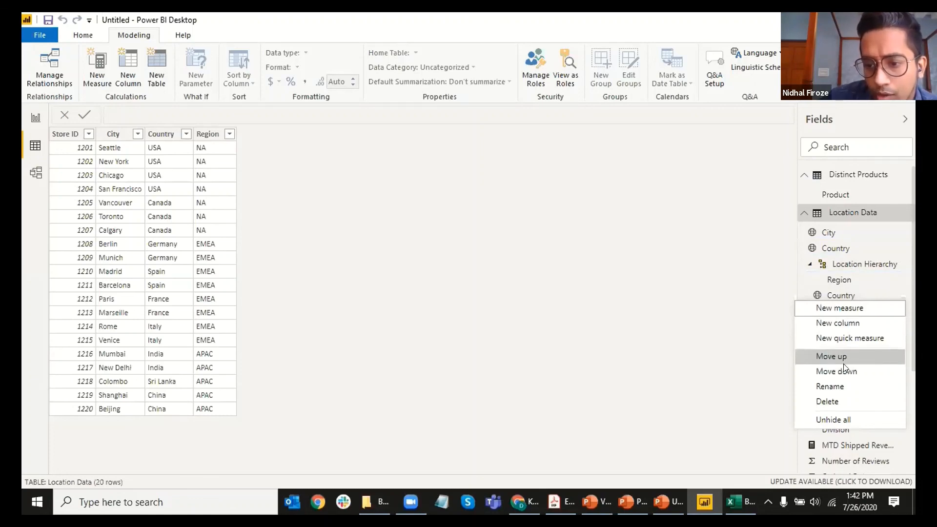
left_click(675, 315)
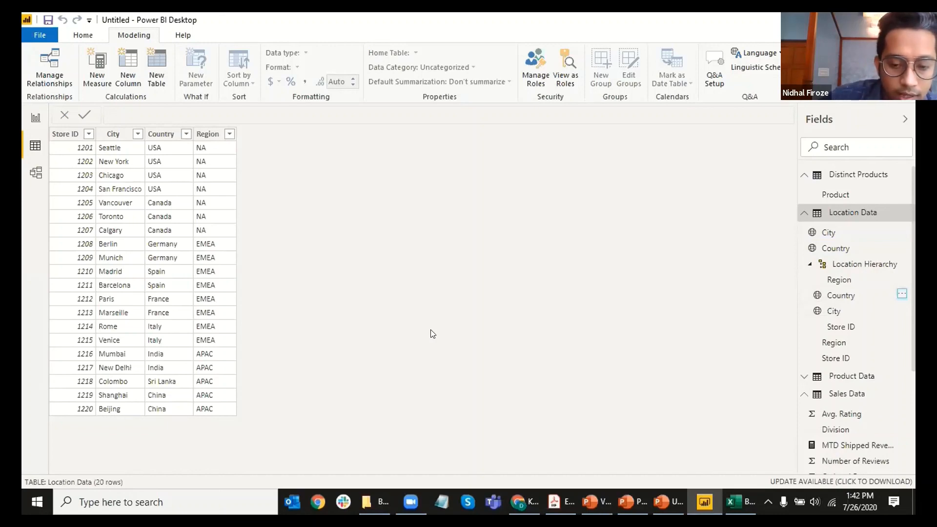
key("alt+Tab")
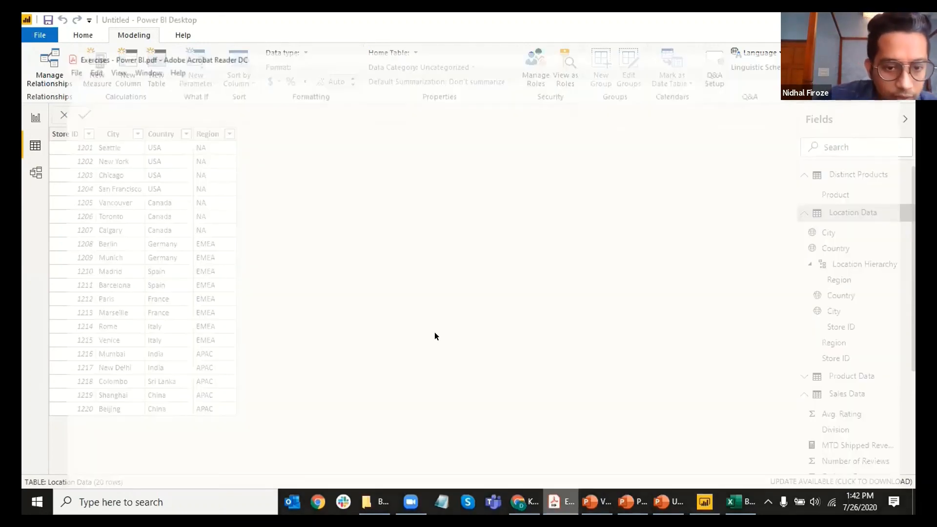
scroll(436, 332, "down", 10)
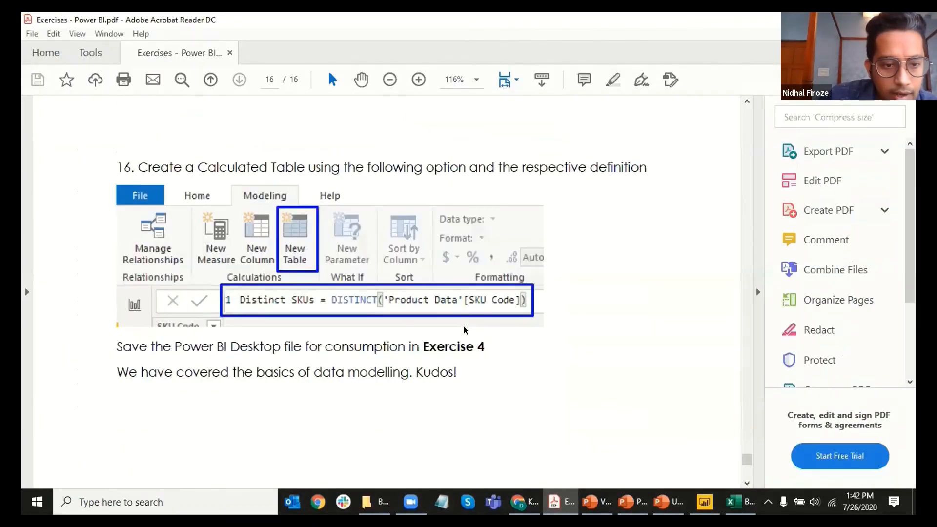